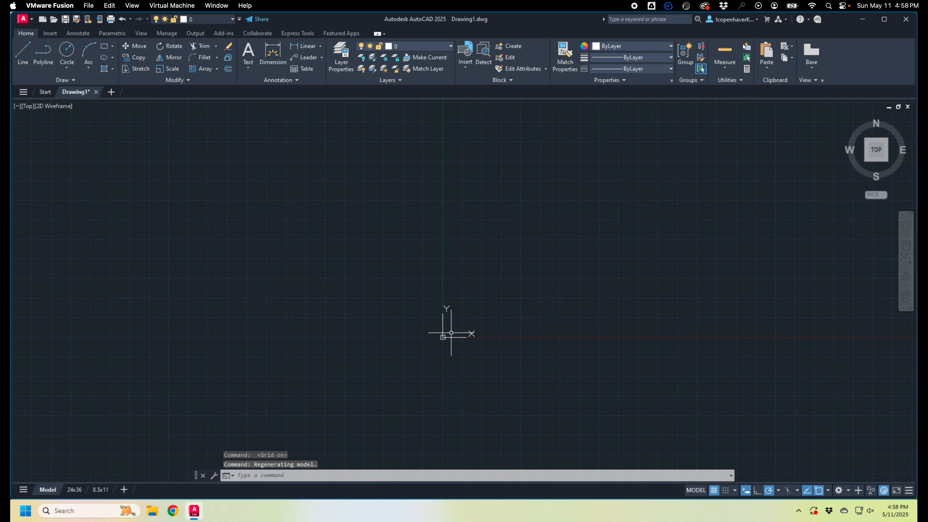
# Step: Turn off the grid display in the model space drawing area
pyautogui.scroll(4, 451, 333)
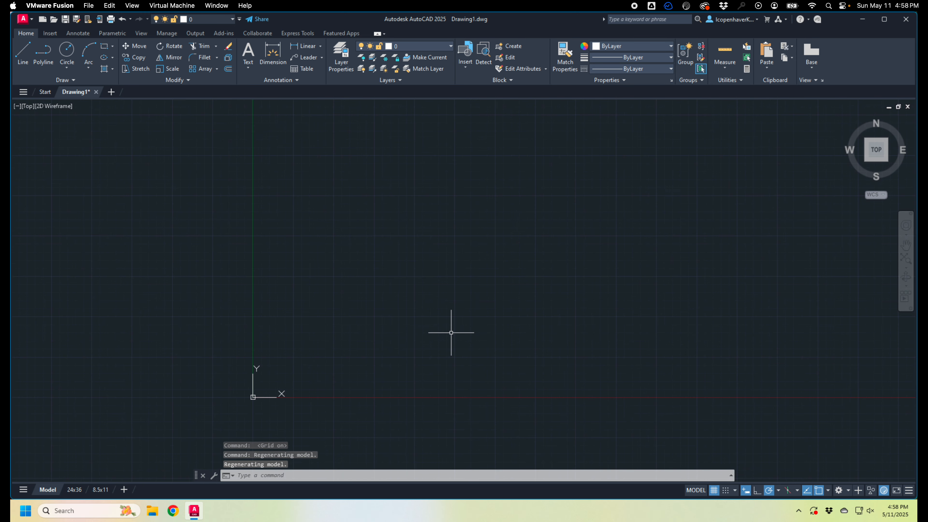
pyautogui.scroll(2, 451, 333)
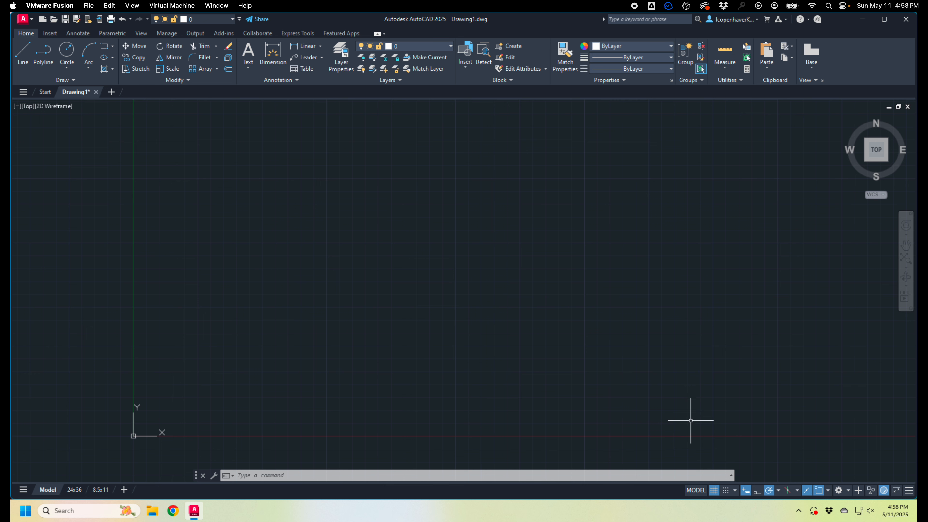
pyautogui.click(714, 489)
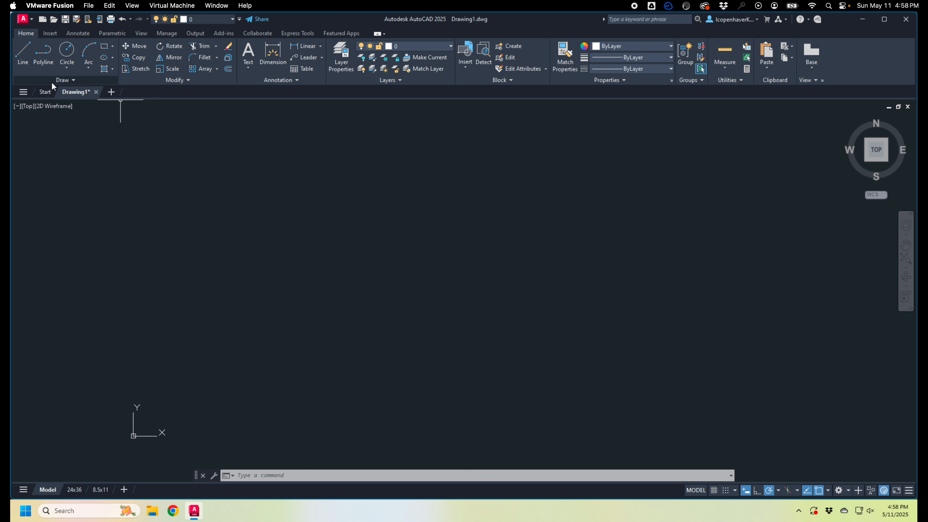
# Step: Draw a rectangle 96 inches wide and 48 inches high just above and beside the origin
pyautogui.click(106, 47)
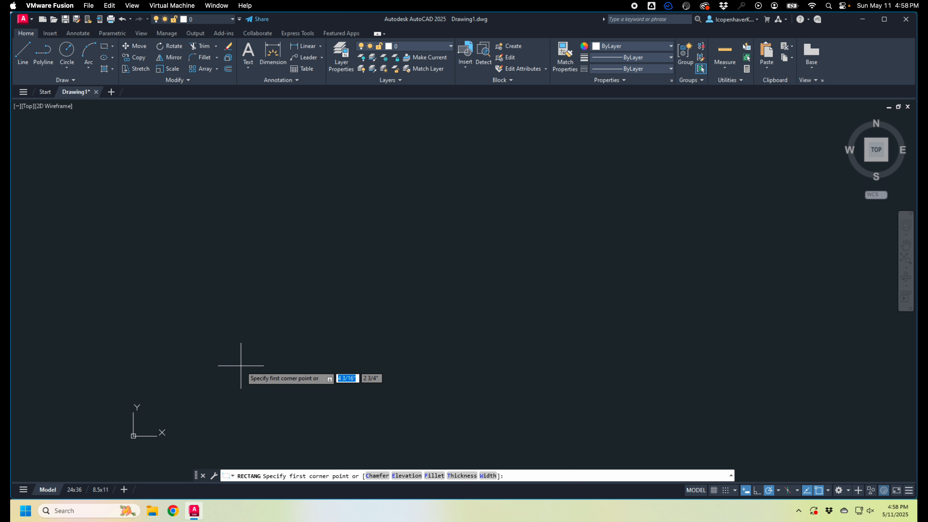
pyautogui.click(265, 355)
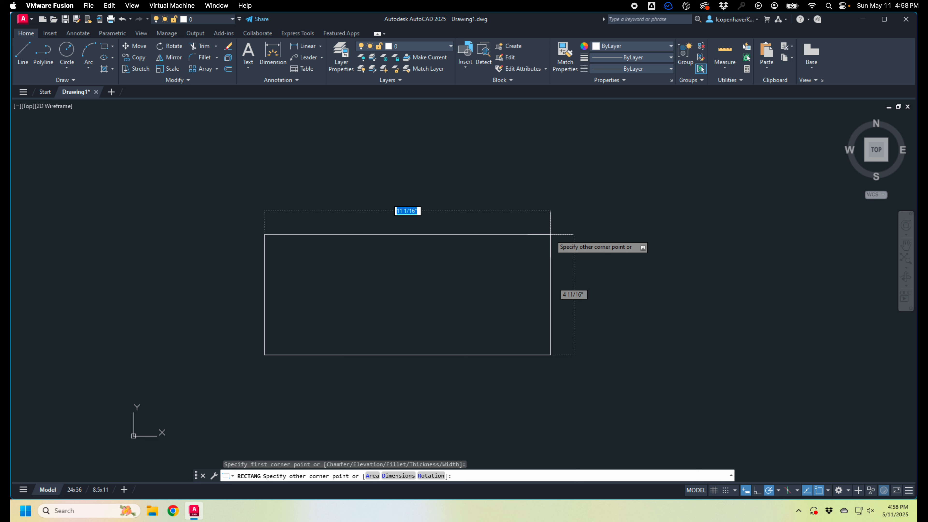
pyautogui.write('96')
pyautogui.press('Tab')
pyautogui.write('48')
pyautogui.press('Return')
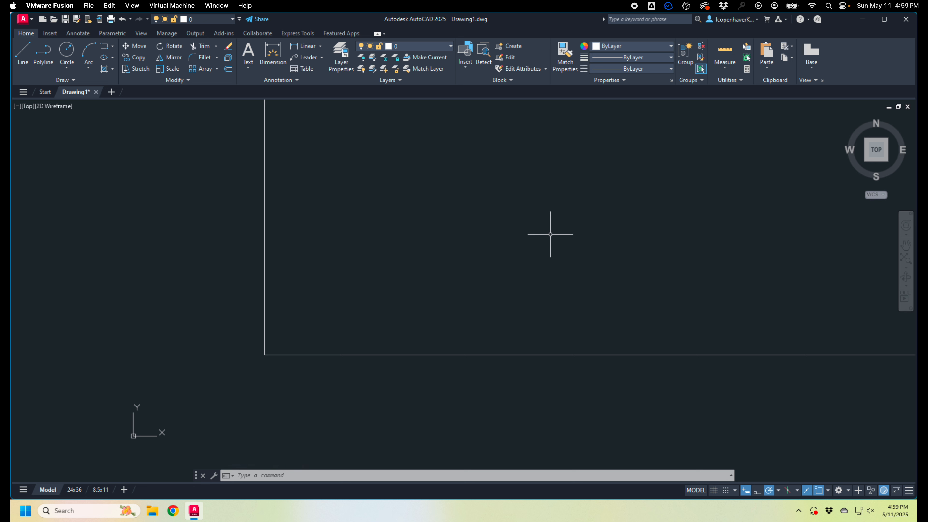
pyautogui.scroll(-8, 550, 234)
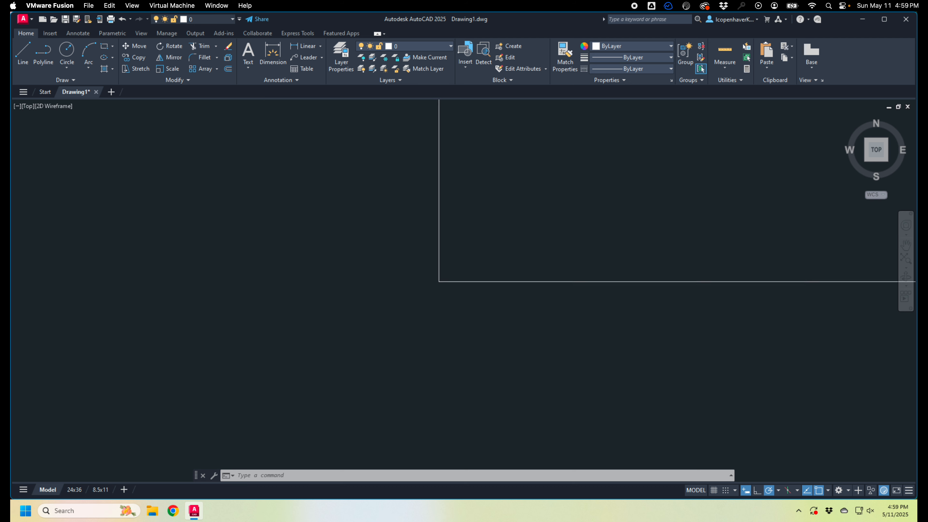
pyautogui.moveTo(644, 201)
pyautogui.mouseDown(button='middle')
pyautogui.moveTo(622, 227)
pyautogui.moveTo(540, 271)
pyautogui.moveTo(370, 312)
pyautogui.mouseUp(button='middle')
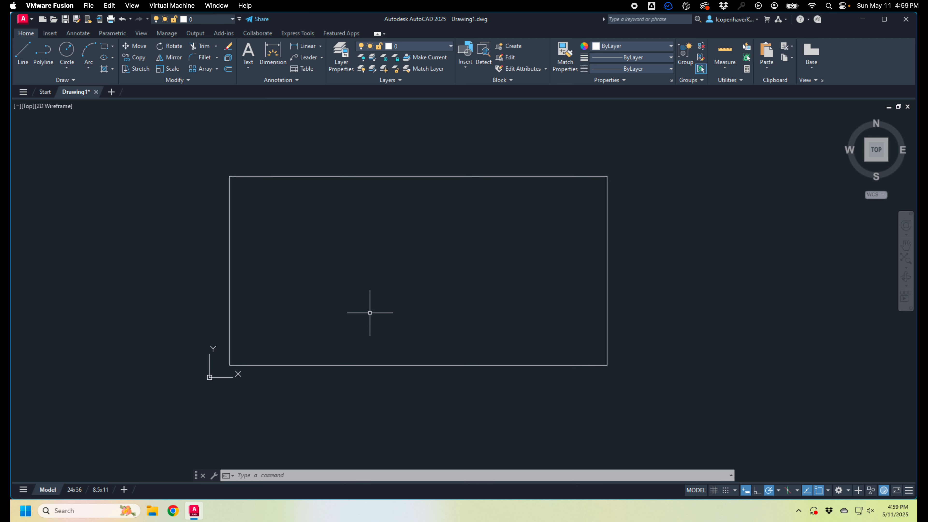
pyautogui.moveTo(437, 263)
pyautogui.mouseDown(button='middle')
pyautogui.moveTo(501, 275)
pyautogui.moveTo(404, 263)
pyautogui.moveTo(456, 288)
pyautogui.moveTo(425, 286)
pyautogui.moveTo(467, 282)
pyautogui.moveTo(454, 294)
pyautogui.moveTo(493, 247)
pyautogui.moveTo(458, 269)
pyautogui.moveTo(462, 281)
pyautogui.mouseUp(button='middle')
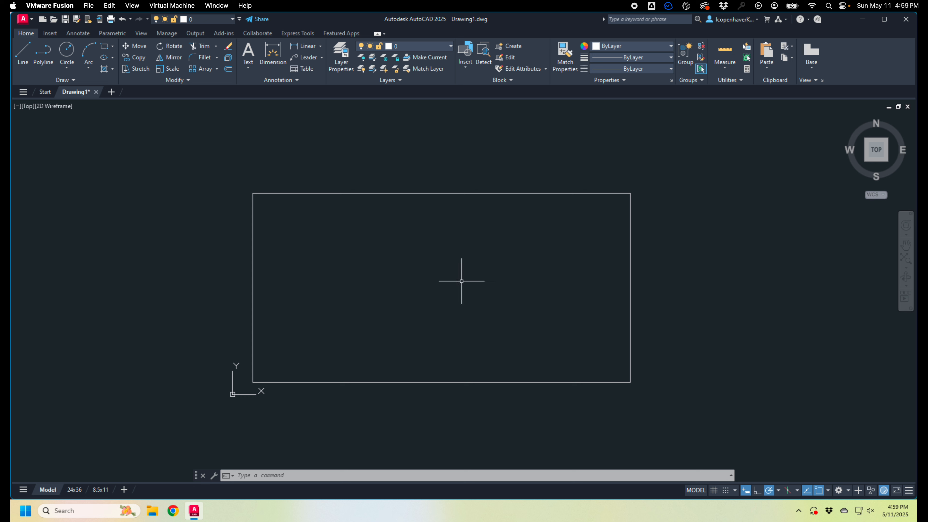
pyautogui.moveTo(514, 276); pyautogui.dragTo(465, 291, button='middle')
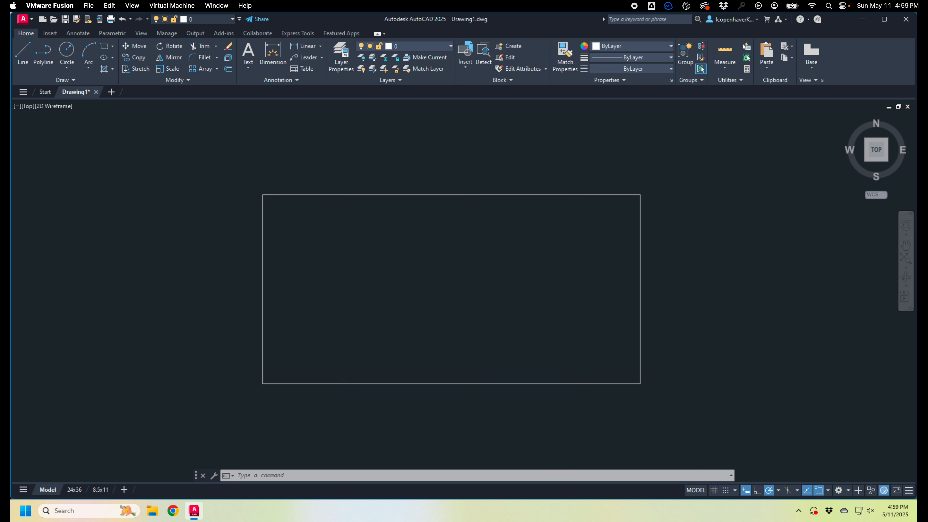
pyautogui.scroll(-4, 464, 290)
pyautogui.scroll(4, 464, 291)
pyautogui.moveTo(520, 273)
pyautogui.mouseDown(button='middle')
pyautogui.moveTo(460, 279)
pyautogui.moveTo(412, 270)
pyautogui.moveTo(509, 260)
pyautogui.mouseUp(button='middle')
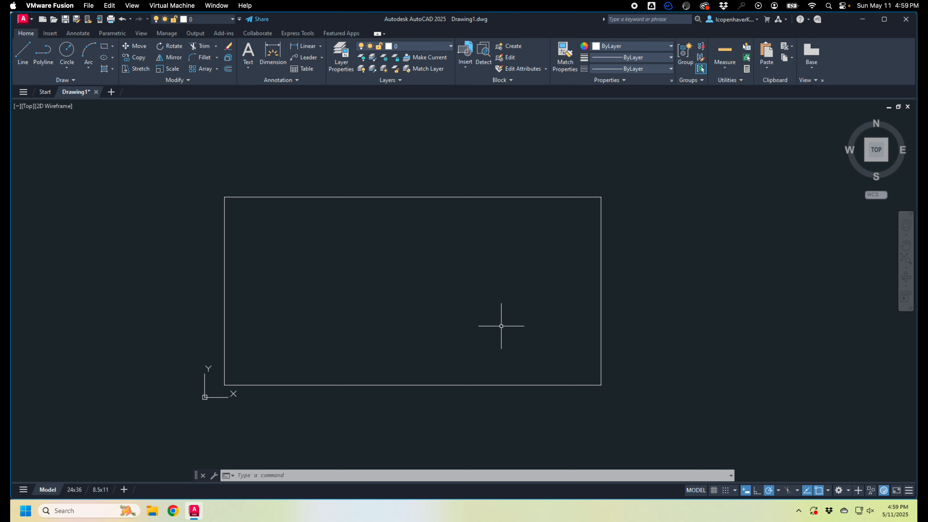
# Step: Orbit the drawing into a tilted 3D view and return it to the Top view
pyautogui.keyDown('shift'); pyautogui.moveTo(502, 326); pyautogui.dragTo(487, 293, button='middle'); pyautogui.keyUp('shift')
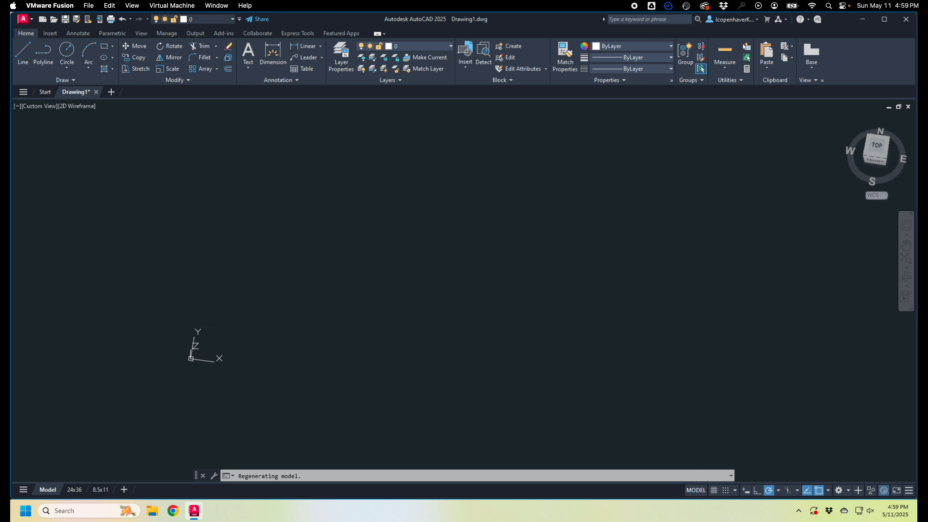
pyautogui.scroll(2, 491, 295)
pyautogui.click(700, 324)
pyautogui.click(622, 292)
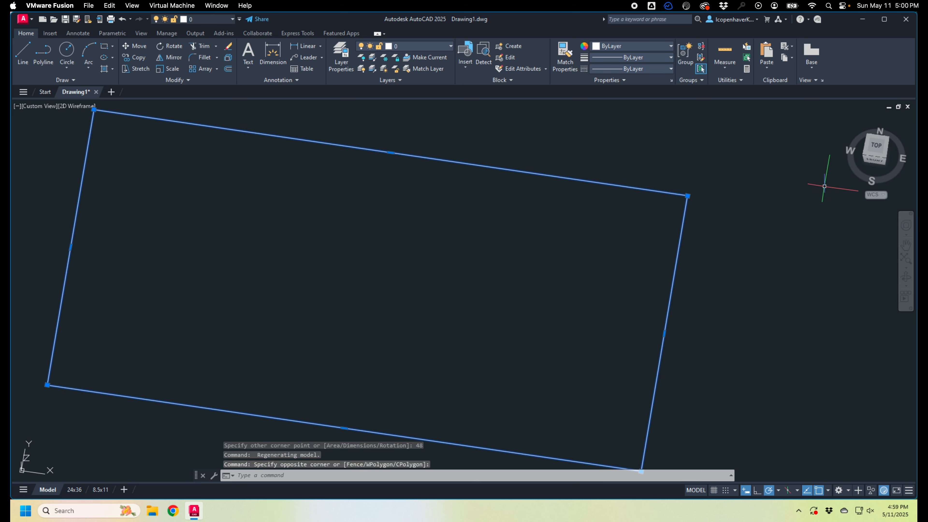
pyautogui.press('Escape')
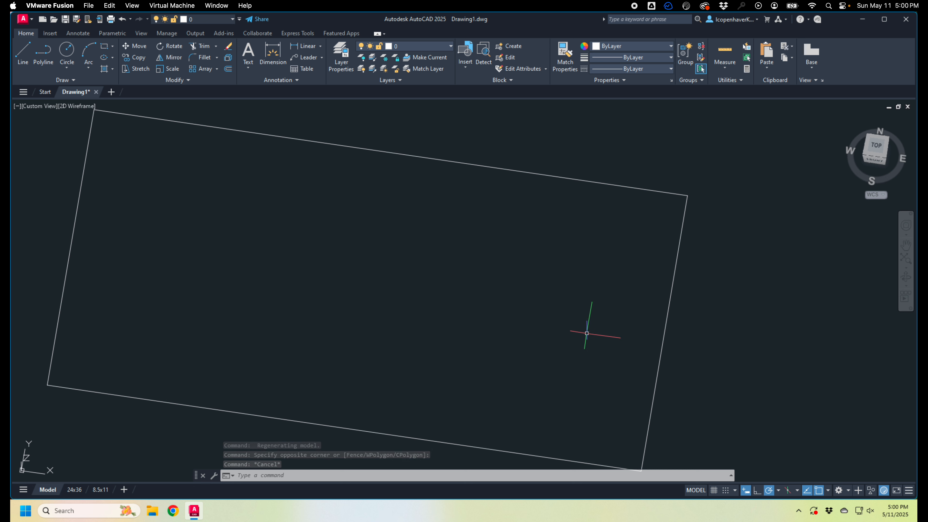
pyautogui.click(876, 146)
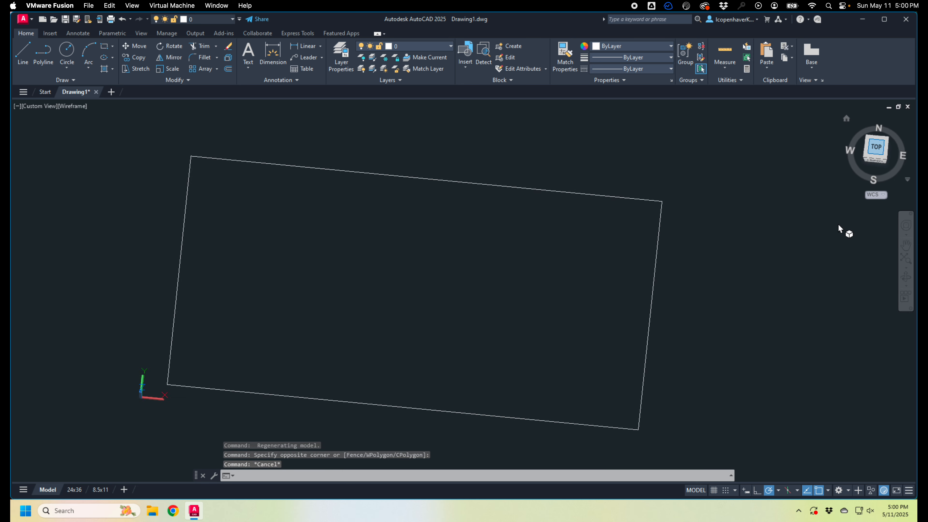
pyautogui.moveTo(553, 325); pyautogui.dragTo(526, 326, button='middle')
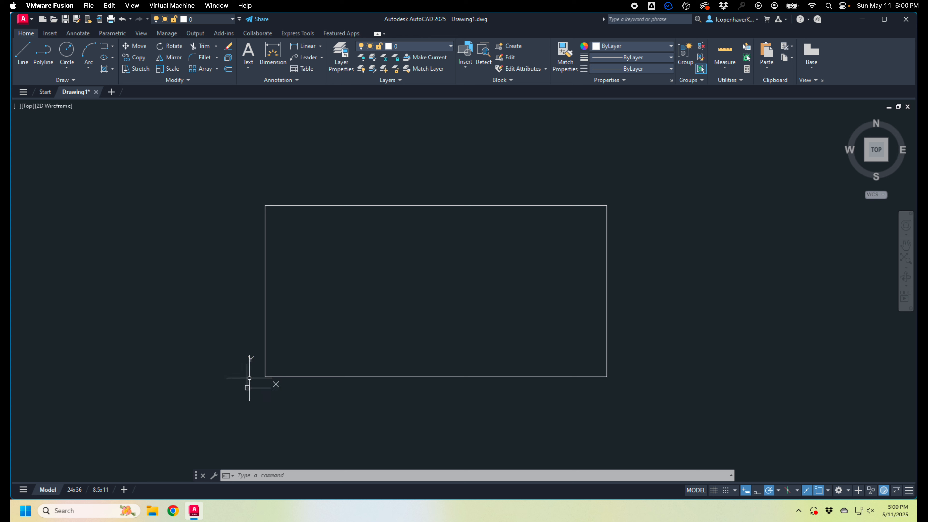
pyautogui.scroll(4, 249, 382)
pyautogui.scroll(-2, 267, 390)
pyautogui.moveTo(265, 391); pyautogui.dragTo(272, 313, button='middle')
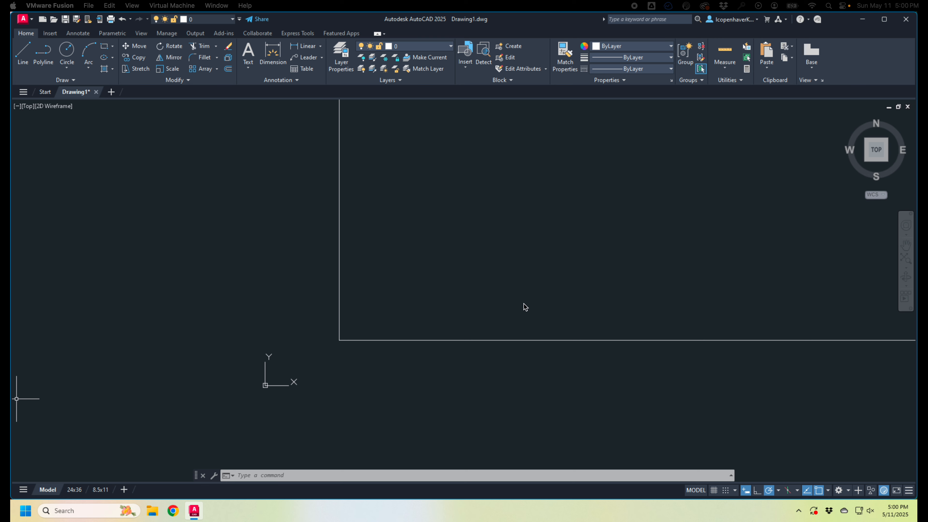
pyautogui.click(621, 295)
pyautogui.scroll(-2, 570, 292)
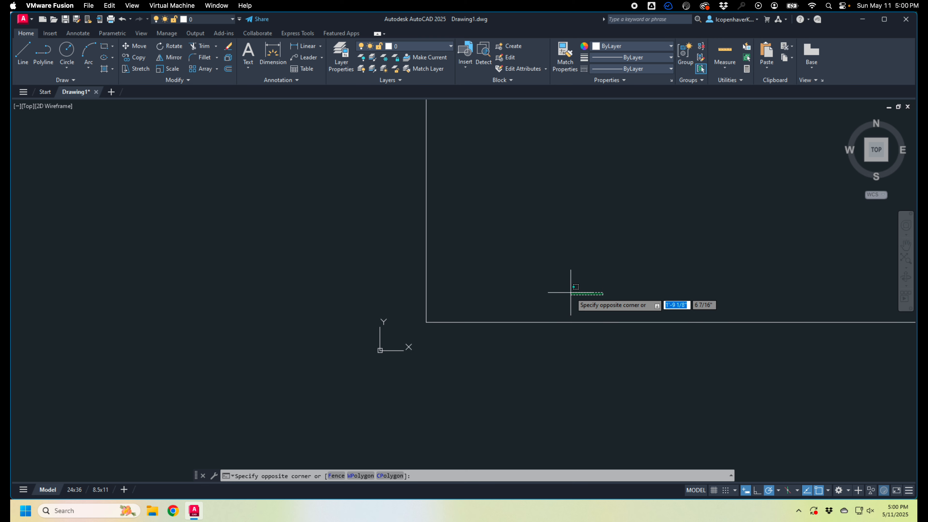
pyautogui.click(569, 293)
pyautogui.scroll(-2, 623, 283)
pyautogui.moveTo(623, 283); pyautogui.dragTo(399, 355, button='middle')
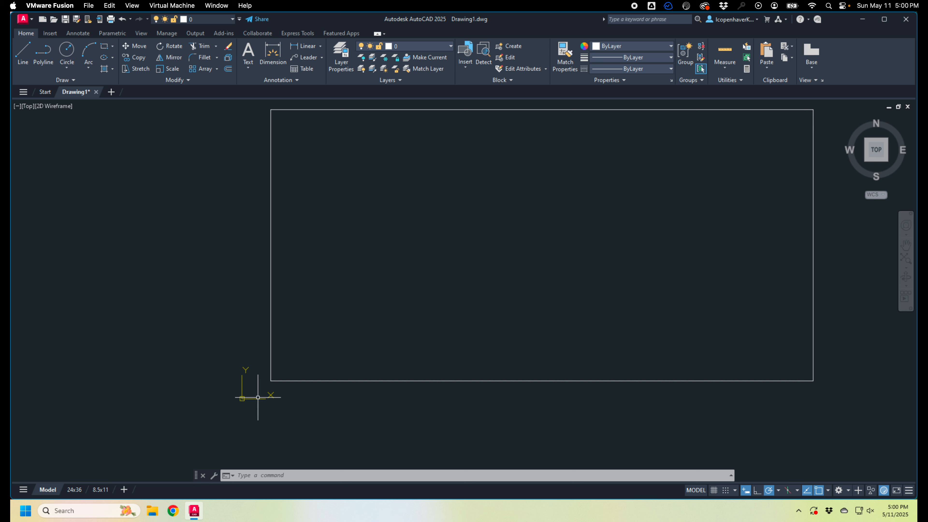
pyautogui.scroll(-2, 400, 406)
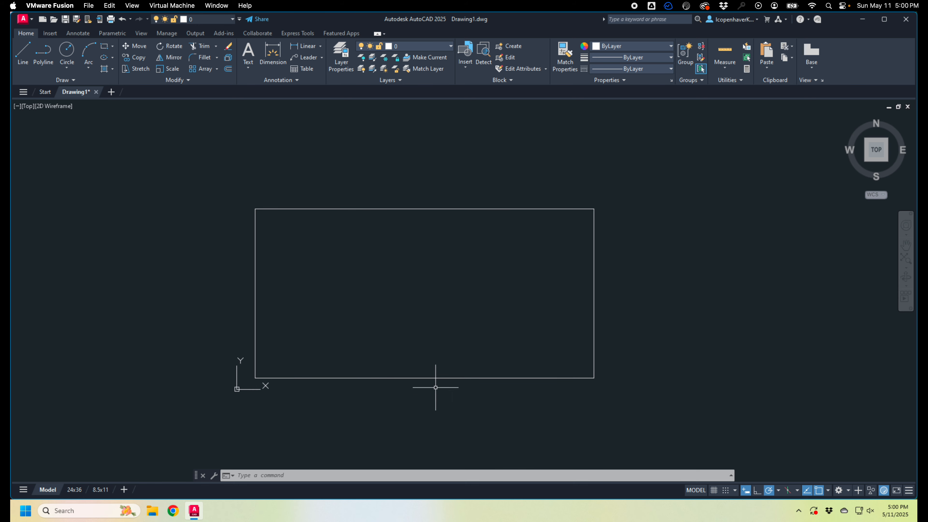
pyautogui.click(499, 390)
pyautogui.click(459, 375)
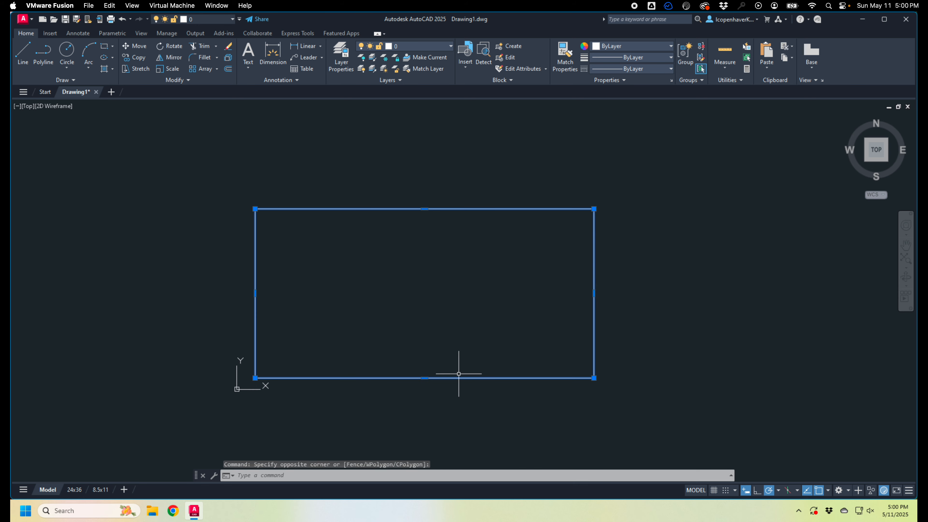
pyautogui.click(443, 363)
pyautogui.press('Escape')
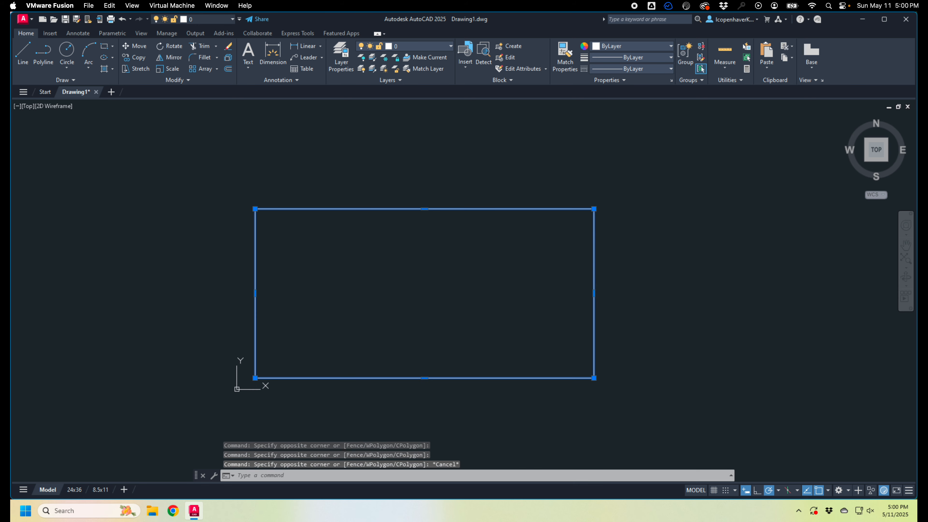
pyautogui.press('Escape')
# Step: Draw a circle centred inside the rectangle near its upper-right corner, large enough to extend past the upper and right edges
pyautogui.moveTo(436, 354); pyautogui.dragTo(348, 322, button='middle')
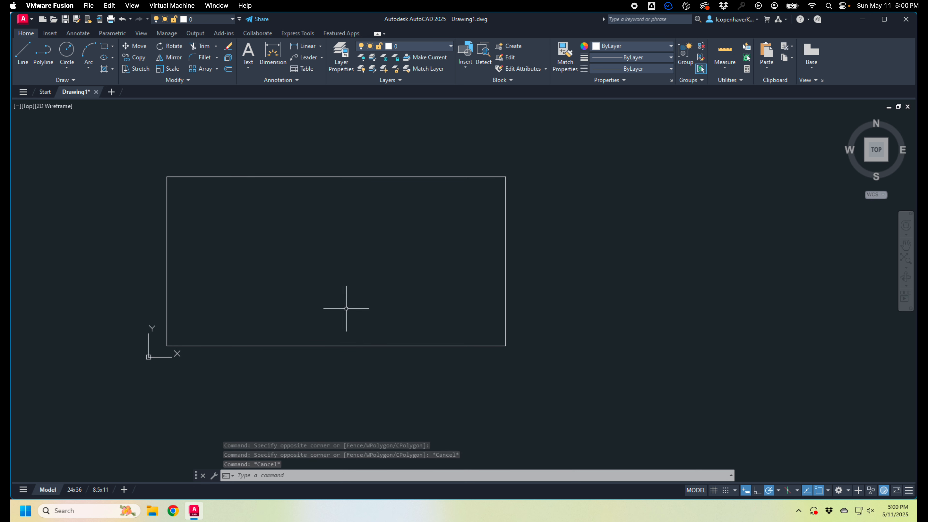
pyautogui.click(67, 51)
pyautogui.click(439, 216)
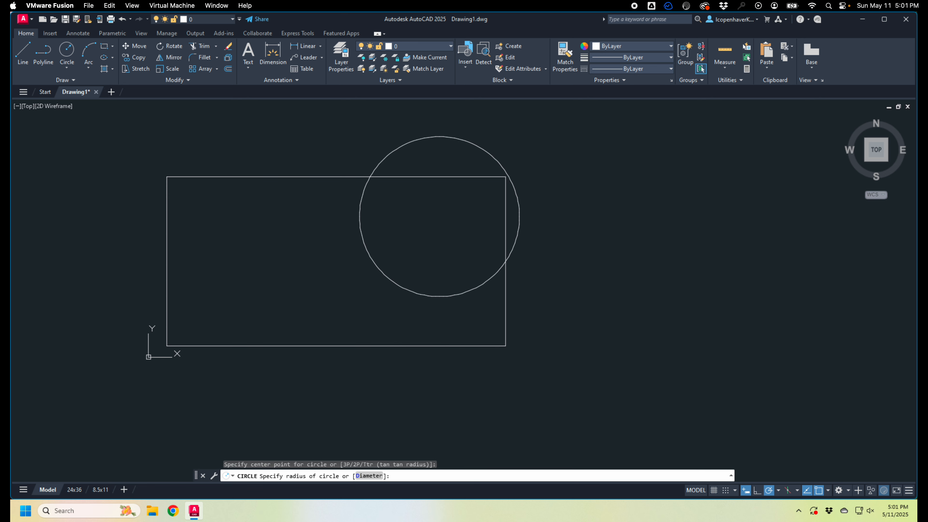
pyautogui.click(437, 226)
pyautogui.click(435, 227)
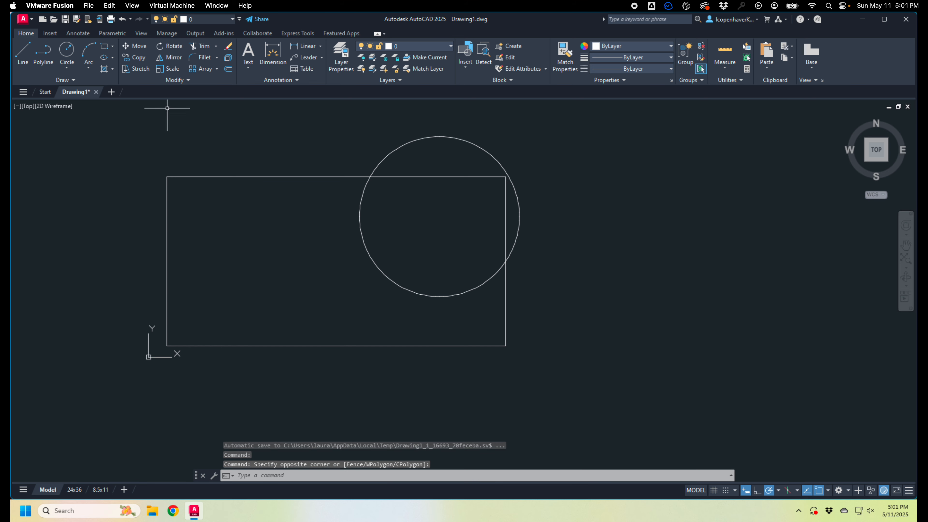
# Step: Draw an irregular seven-sided polyline overlapping the rectangle's upper-left corner and return it to its start point
pyautogui.click(43, 55)
pyautogui.click(238, 136)
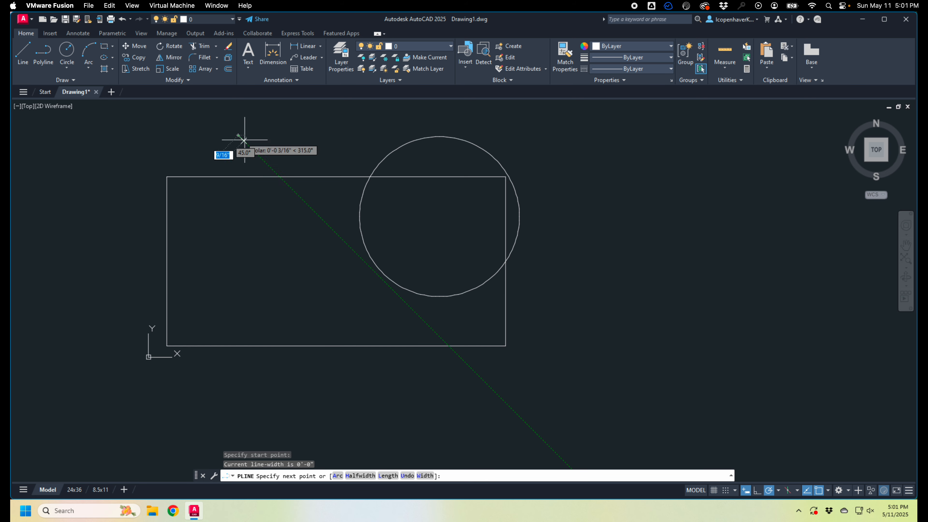
pyautogui.click(304, 201)
pyautogui.click(280, 240)
pyautogui.click(208, 291)
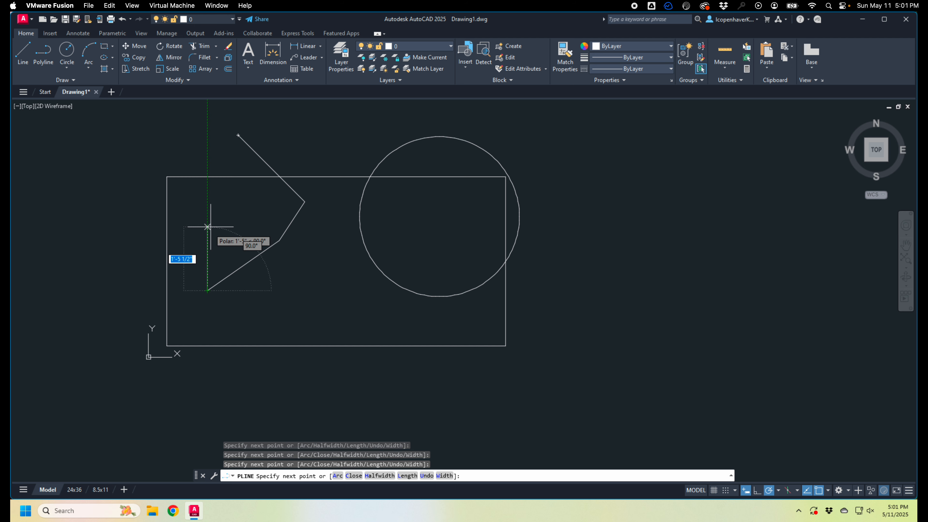
pyautogui.click(213, 223)
pyautogui.click(137, 216)
pyautogui.click(138, 166)
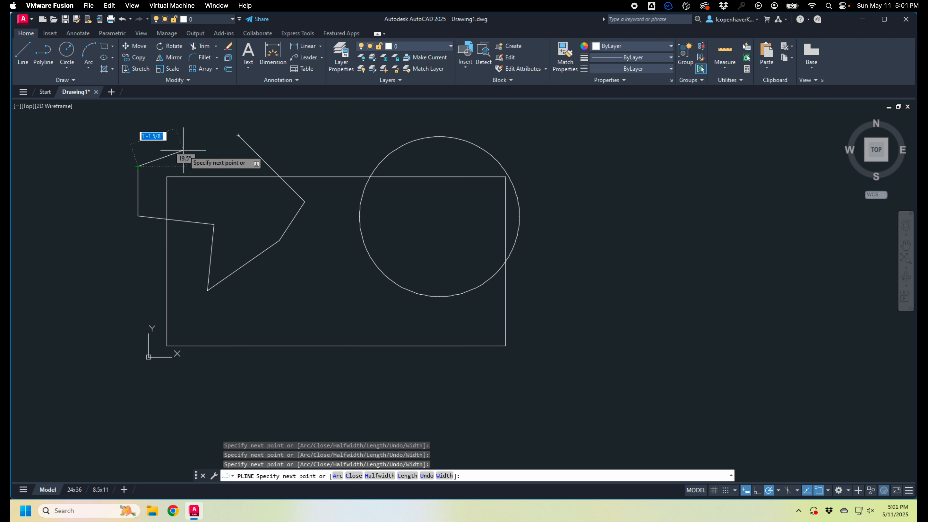
pyautogui.click(239, 135)
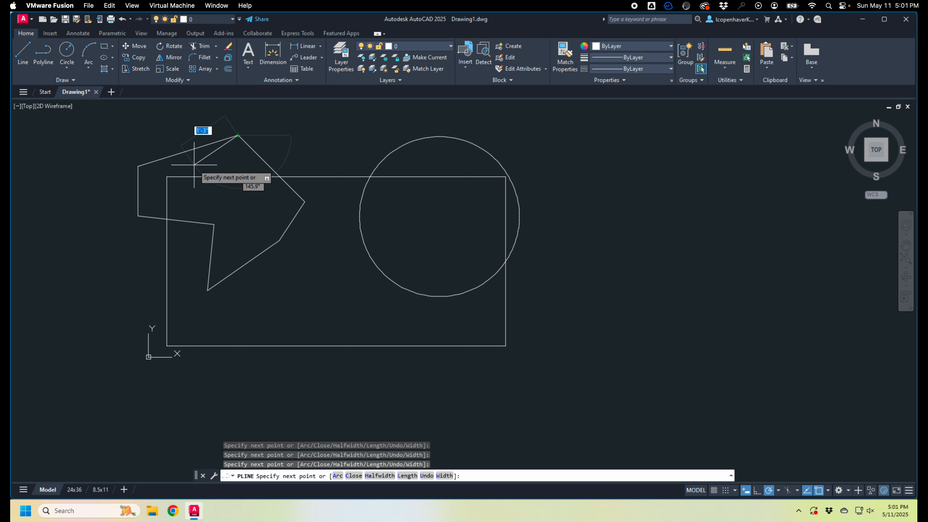
pyautogui.press('Return')
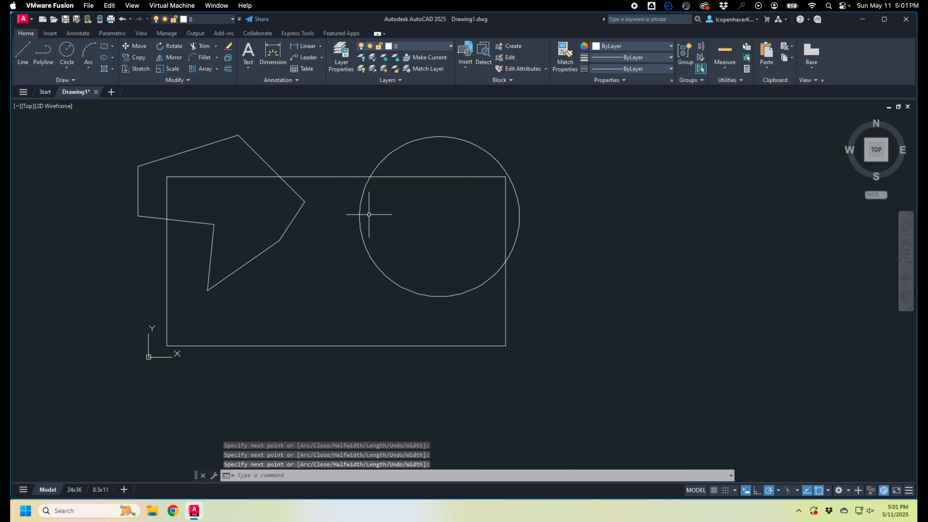
# Step: Draw a six-sided polygon inscribed in a circle, centred just below the middle of the rectangle's lower edge and overlapping that edge
pyautogui.scroll(-2, 441, 245)
pyautogui.moveTo(441, 244); pyautogui.dragTo(403, 244, button='middle')
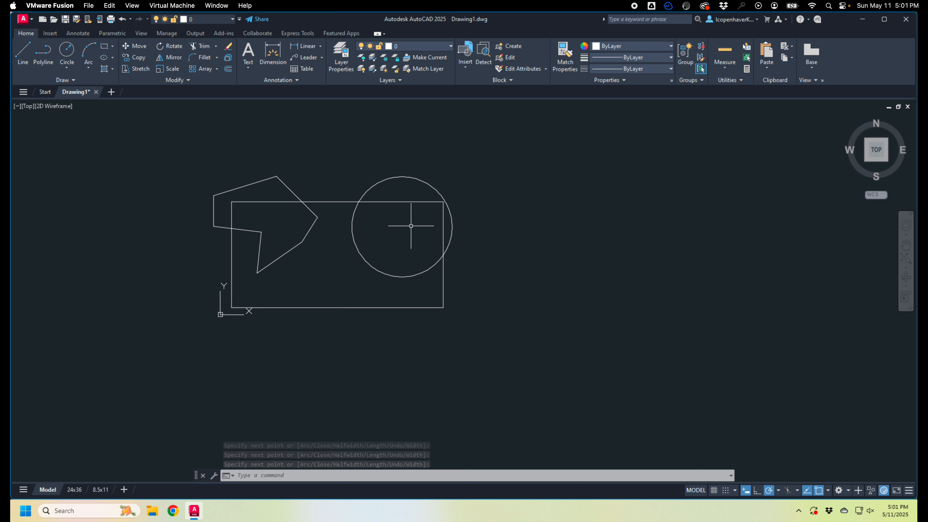
pyautogui.write('pol')
pyautogui.press('Return')
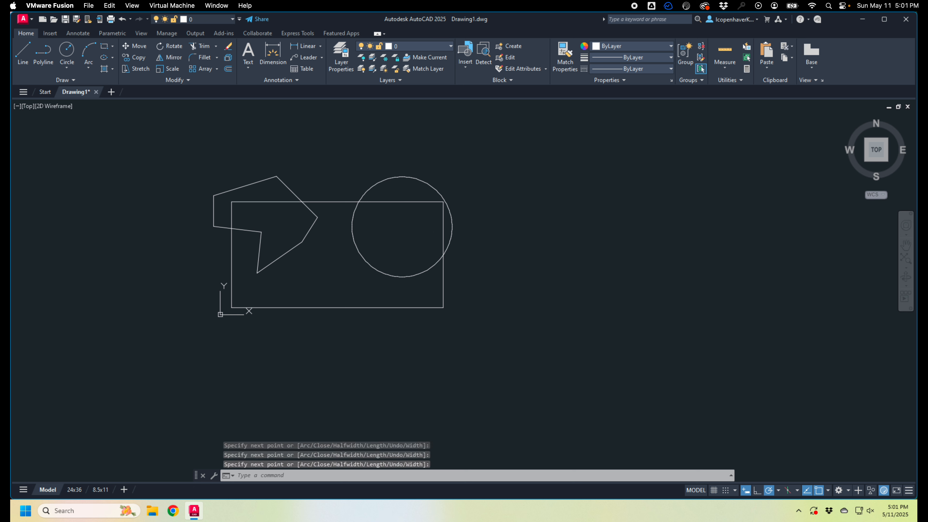
pyautogui.write('6')
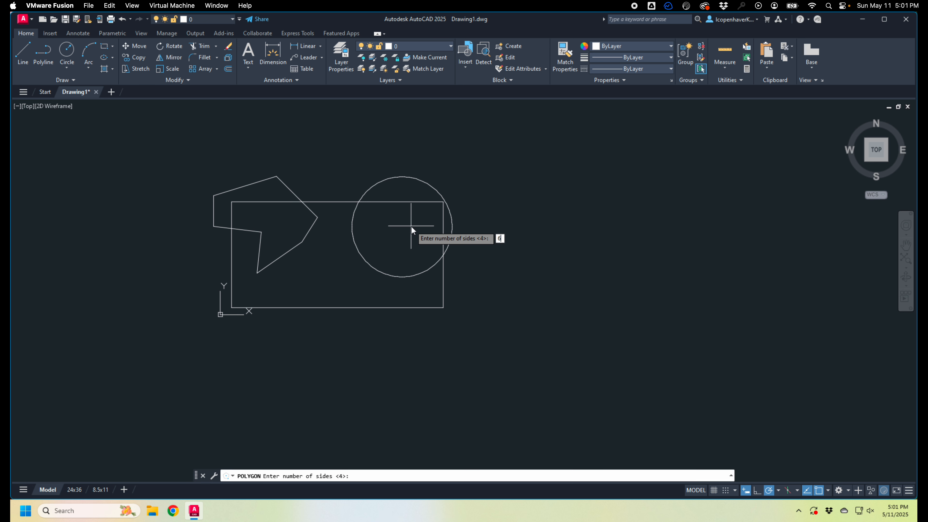
pyautogui.press('Return')
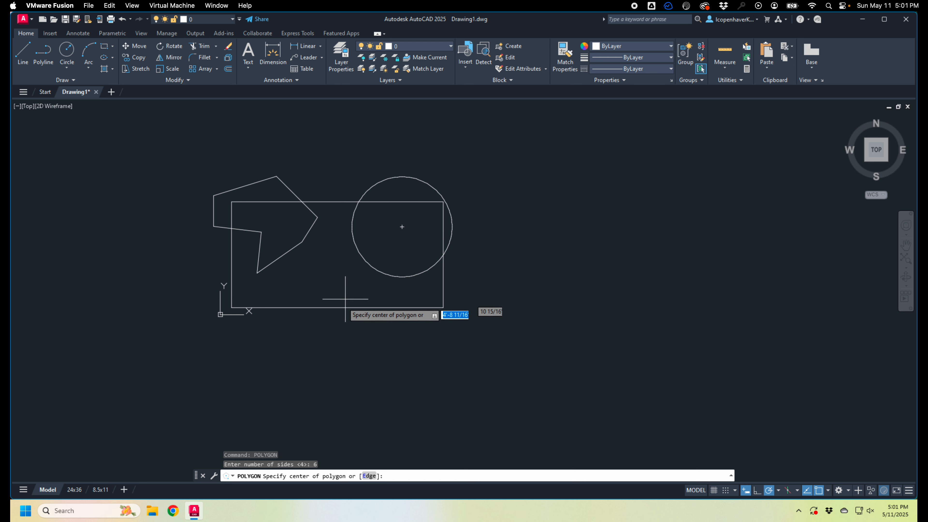
pyautogui.click(333, 326)
pyautogui.press('Return')
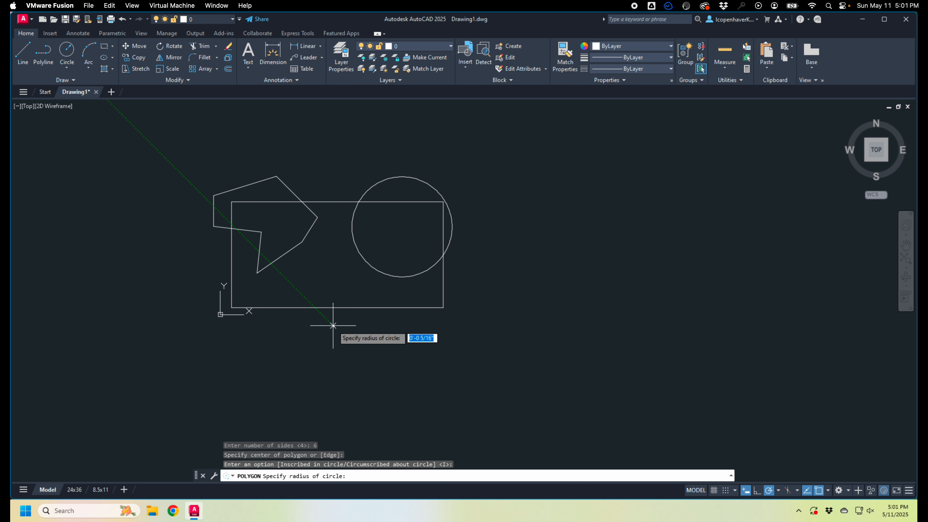
pyautogui.click(349, 286)
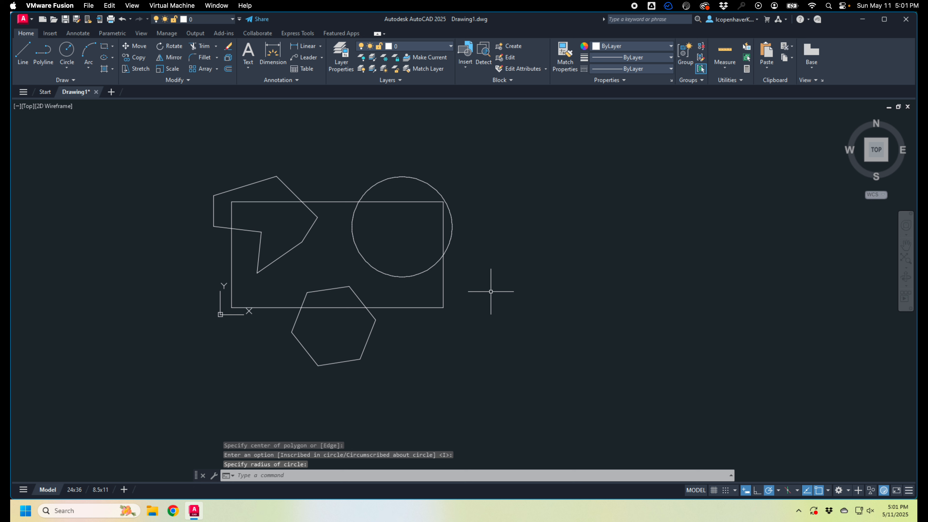
pyautogui.press('Escape')
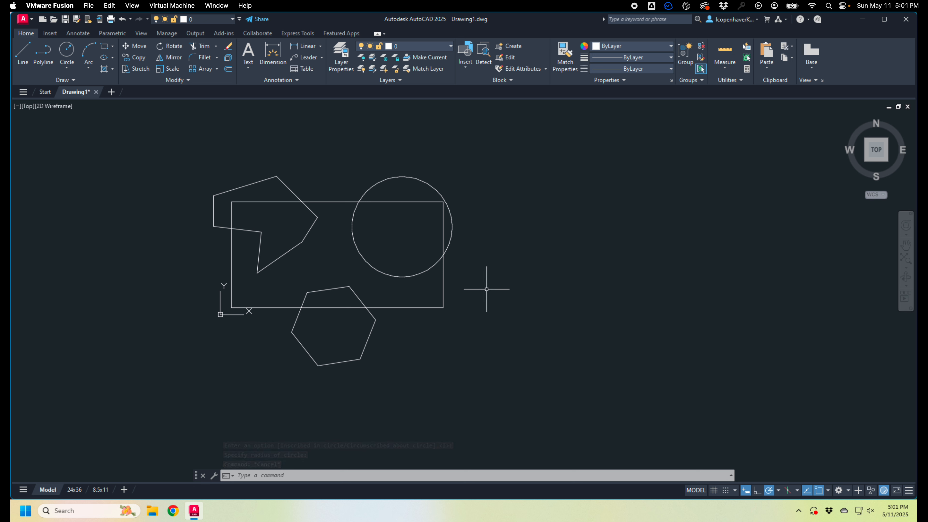
# Step: Select the polyline and rectangle with a left-to-right window that fully encloses only them, and clear the selection
pyautogui.click(178, 151)
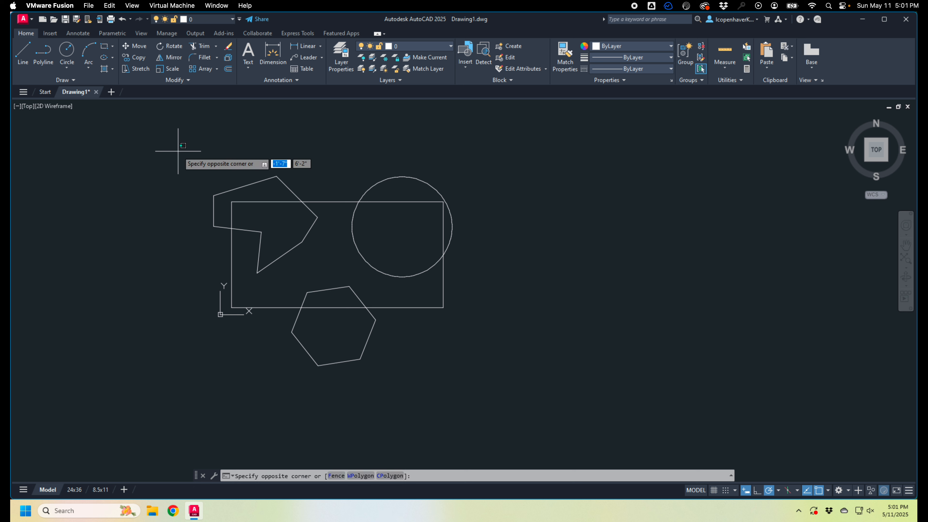
pyautogui.press('Escape')
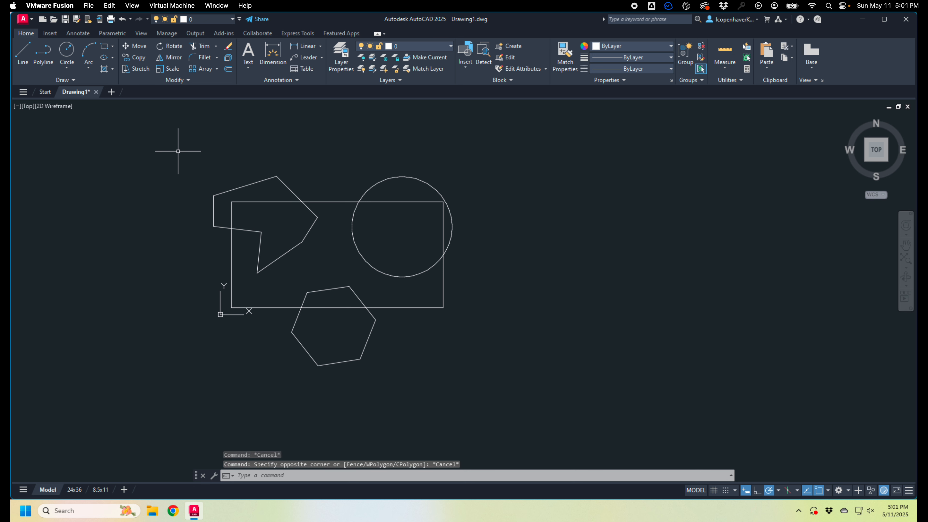
pyautogui.click(178, 151)
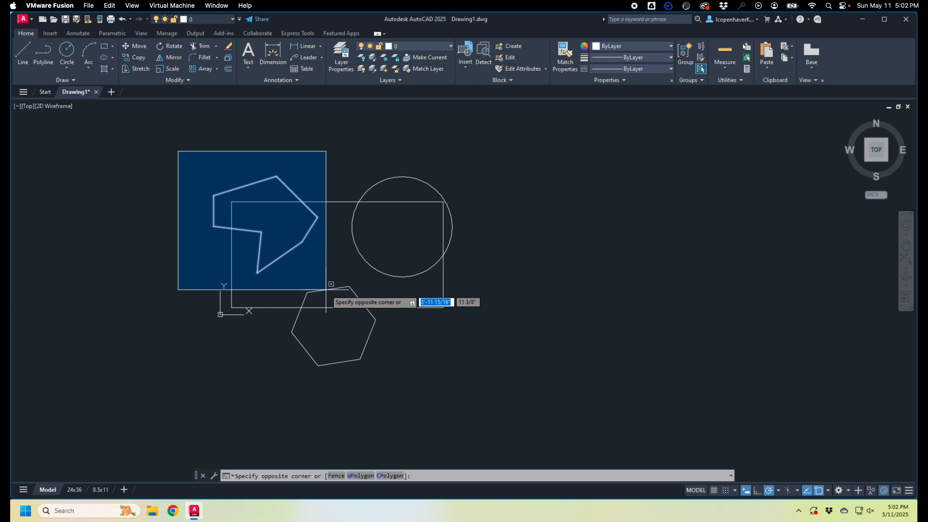
pyautogui.click(447, 312)
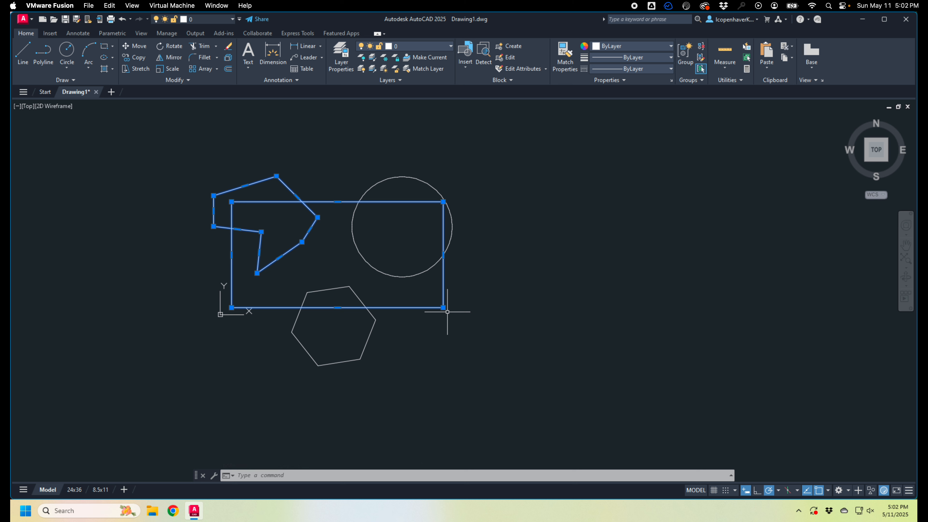
pyautogui.press('Escape')
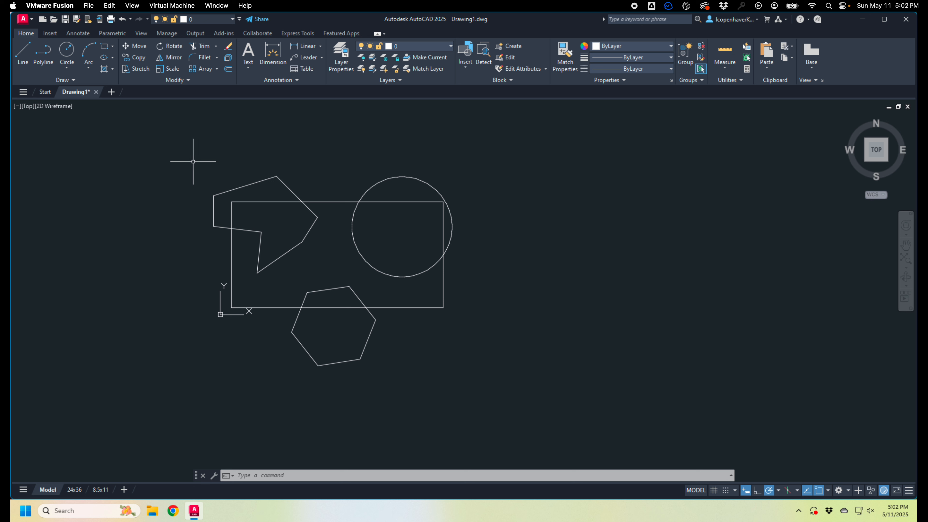
# Step: Select the polyline and hexagon with a freehand window lasso started beyond the polyline's upper-left side, and clear the selection
pyautogui.click(194, 161)
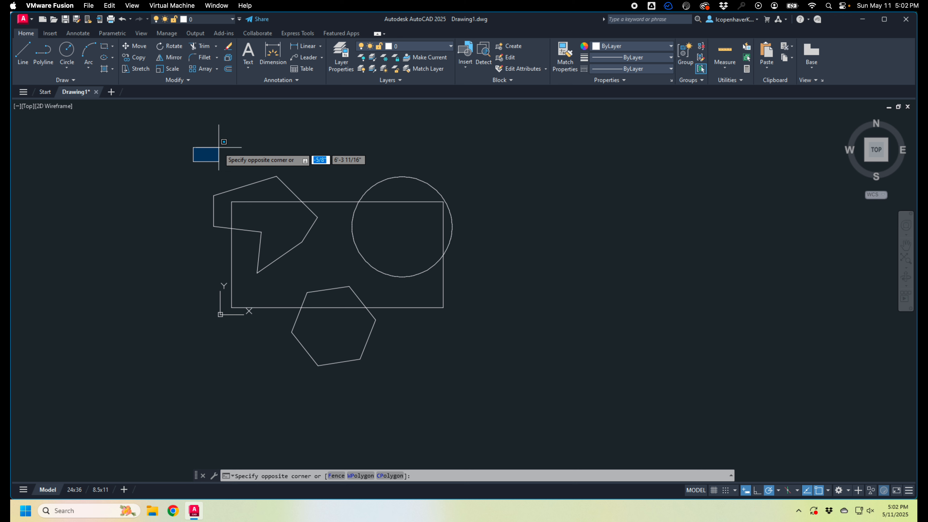
pyautogui.press('Escape')
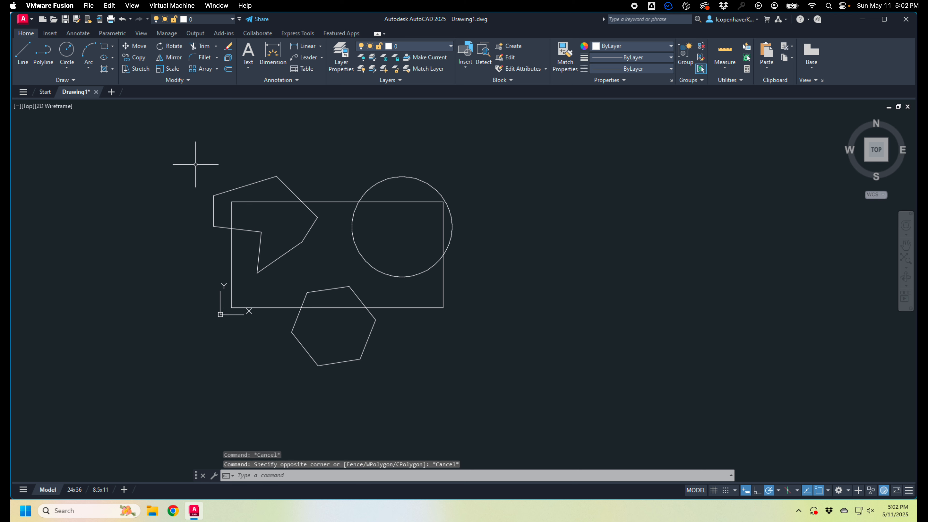
pyautogui.click(186, 161)
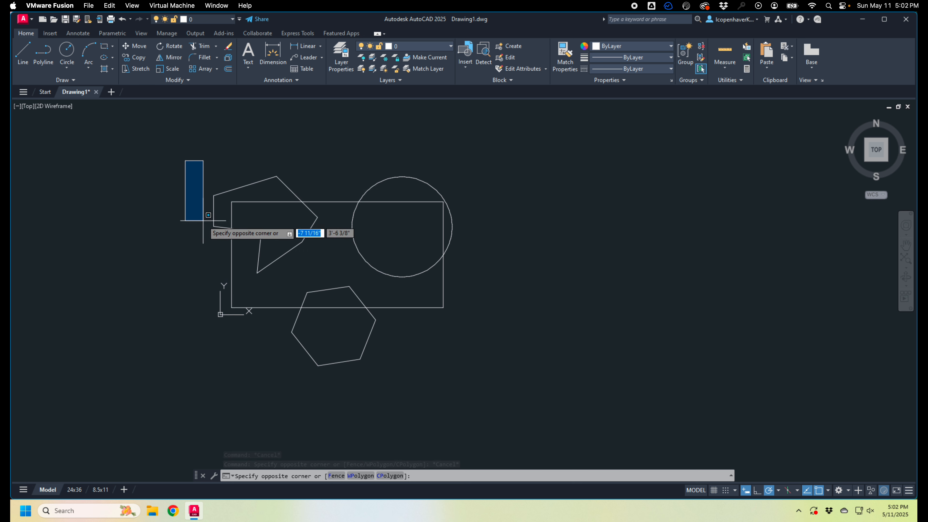
pyautogui.click(197, 162)
pyautogui.moveTo(192, 163)
pyautogui.mouseDown()
pyautogui.moveTo(292, 168)
pyautogui.moveTo(329, 210)
pyautogui.moveTo(385, 324)
pyautogui.moveTo(366, 367)
pyautogui.moveTo(313, 379)
pyautogui.moveTo(227, 369)
pyautogui.mouseUp()
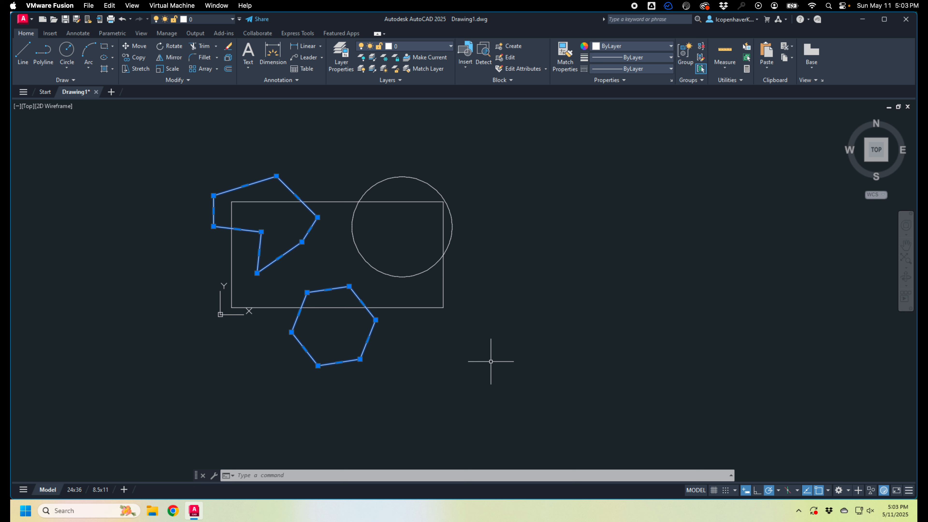
pyautogui.press('Escape')
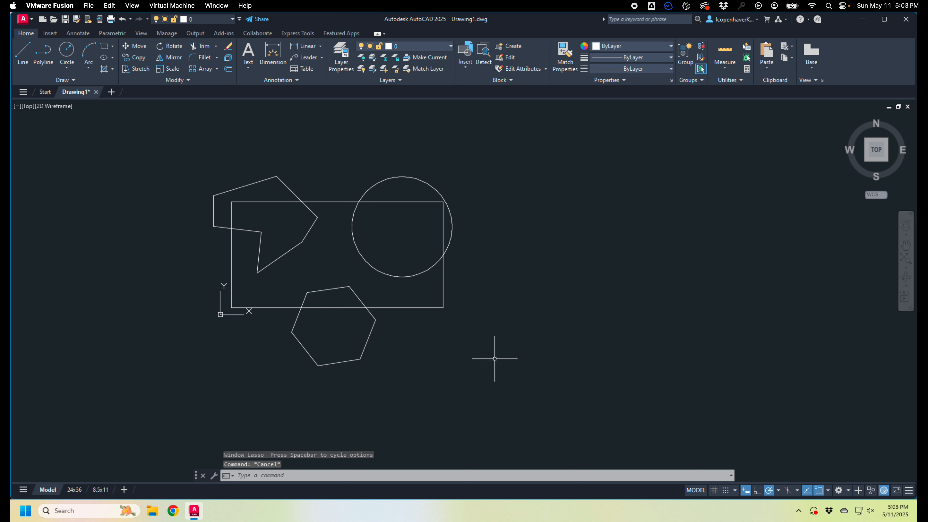
# Step: Select the shapes with right-to-left crossing windows, one started at the drawing's upper right and one at its lower right, clearing each selection
pyautogui.click(515, 152)
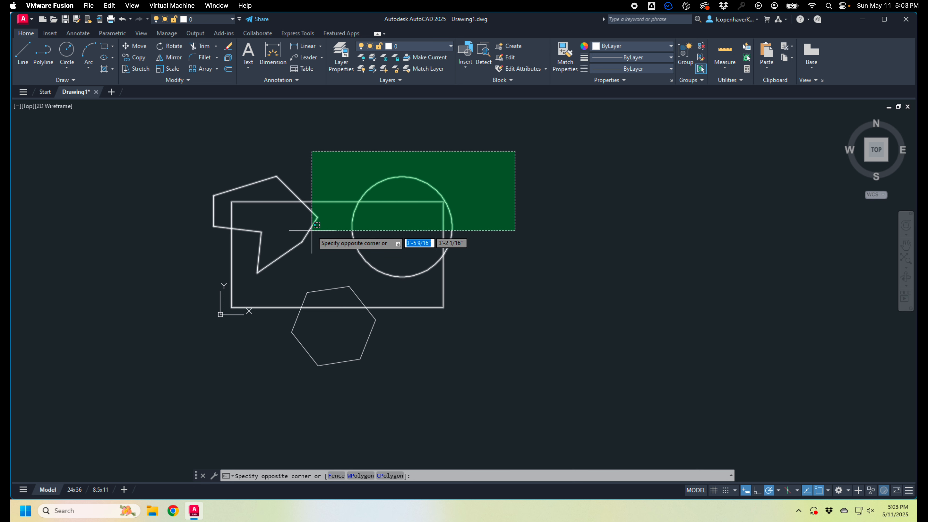
pyautogui.click(275, 296)
pyautogui.press('Escape')
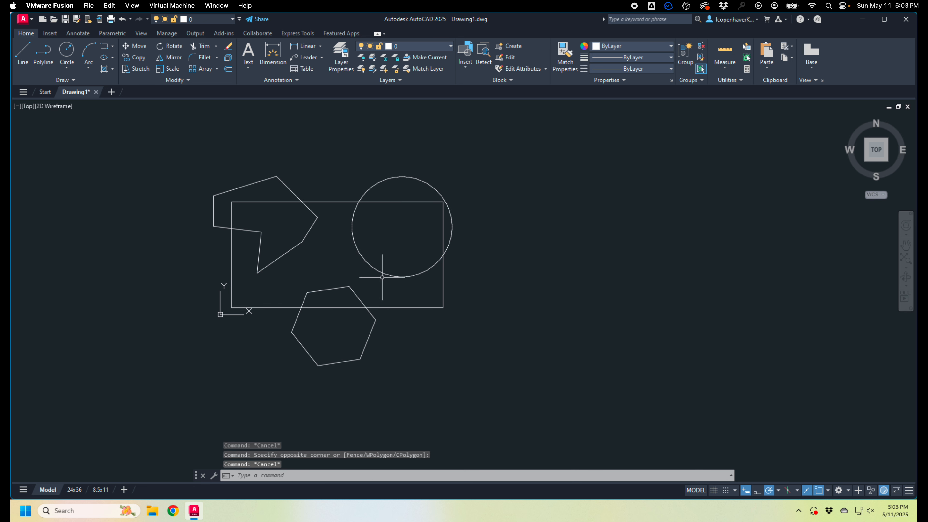
pyautogui.click(491, 386)
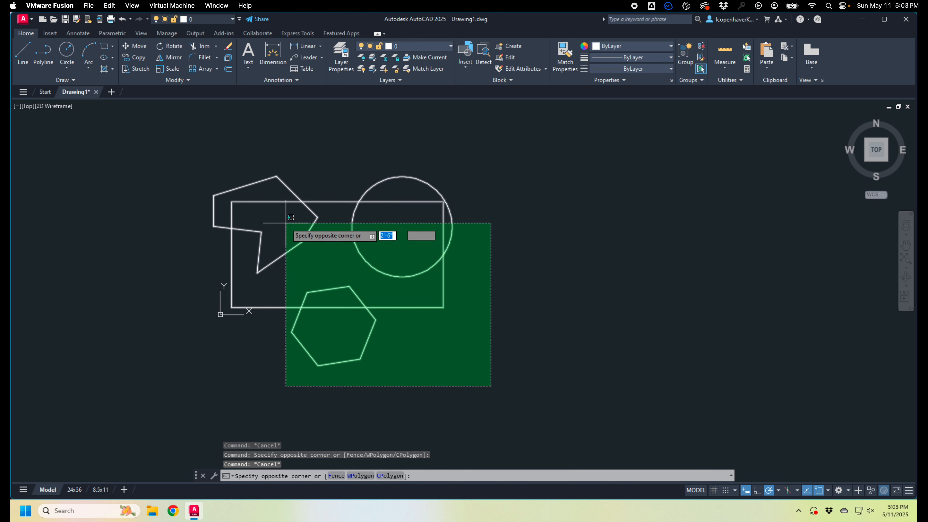
pyautogui.click(280, 218)
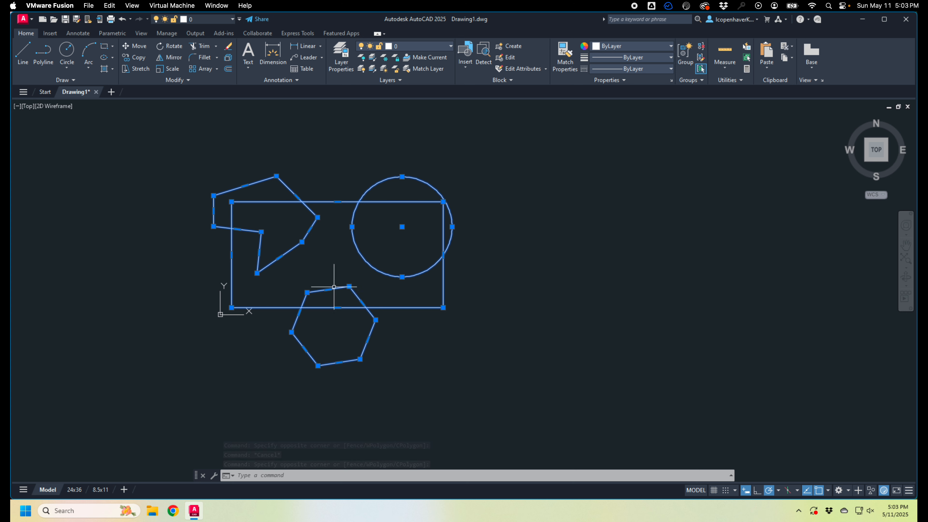
pyautogui.press('Escape')
# Step: Enclose all four shapes in left-to-right window selections, one started above and one below the shapes, clearing each selection
pyautogui.click(174, 138)
pyautogui.click(486, 402)
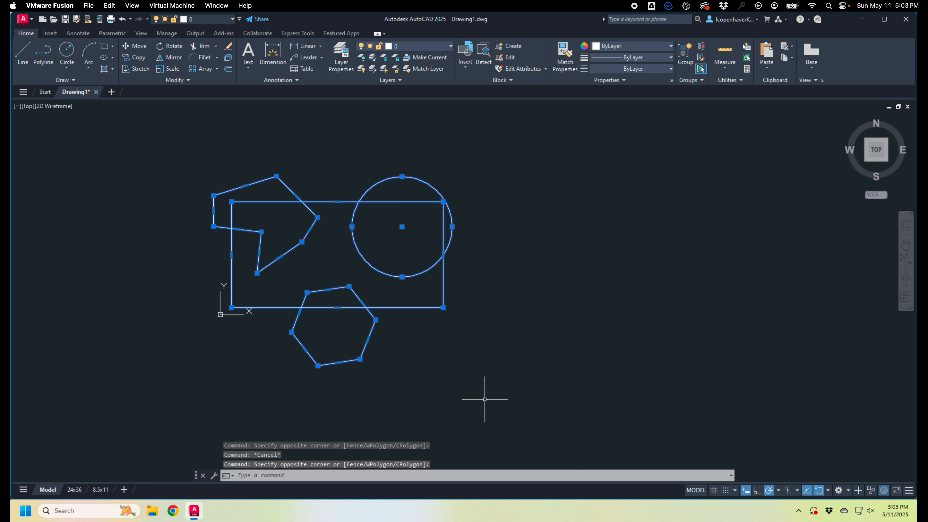
pyautogui.press('Escape')
pyautogui.click(183, 407)
pyautogui.click(490, 164)
pyautogui.press('Escape')
# Step: Repeat the right-to-left crossing selections downward and upward across the circle, polyline, rectangle and hexagon, clearing each one
pyautogui.click(501, 169)
pyautogui.click(298, 303)
pyautogui.press('Escape')
pyautogui.click(502, 361)
pyautogui.click(299, 214)
pyautogui.press('Escape')
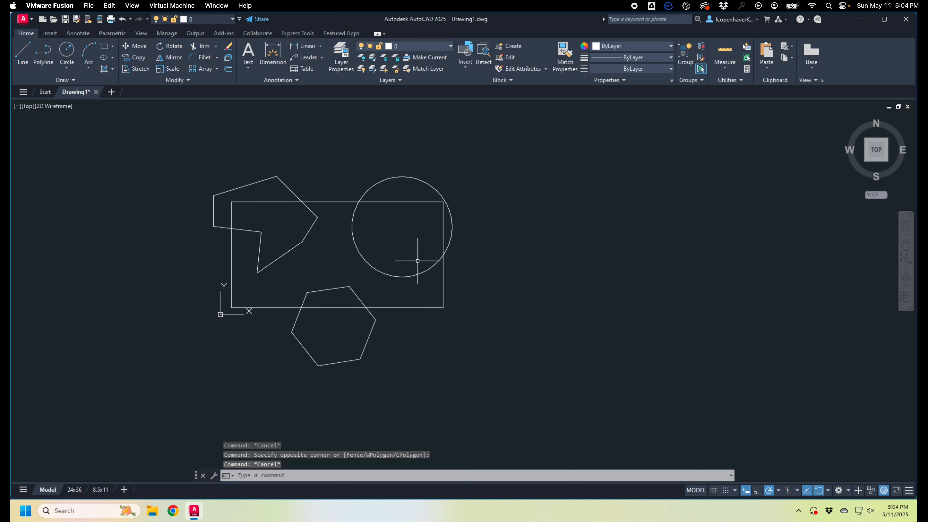
# Step: Select the circle and hexagon individually, and remove the hexagon from the selection
pyautogui.click(452, 223)
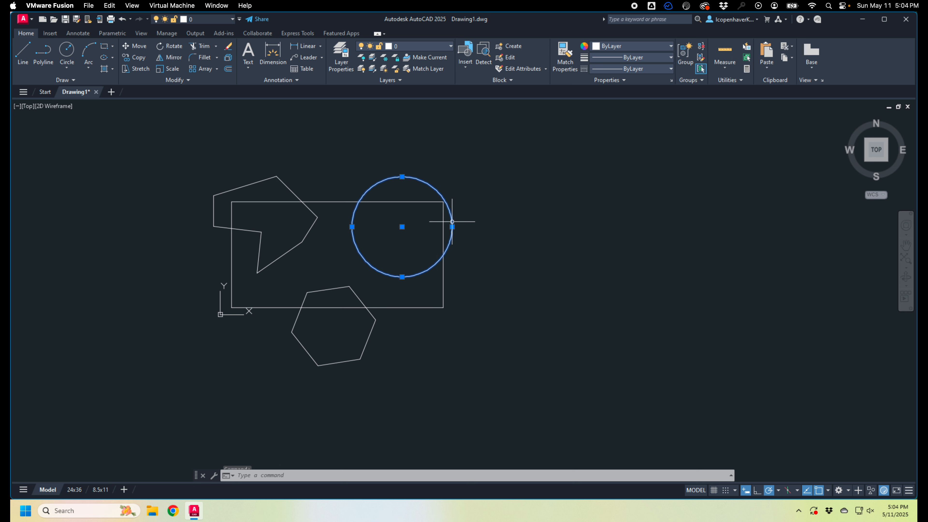
pyautogui.click(357, 295)
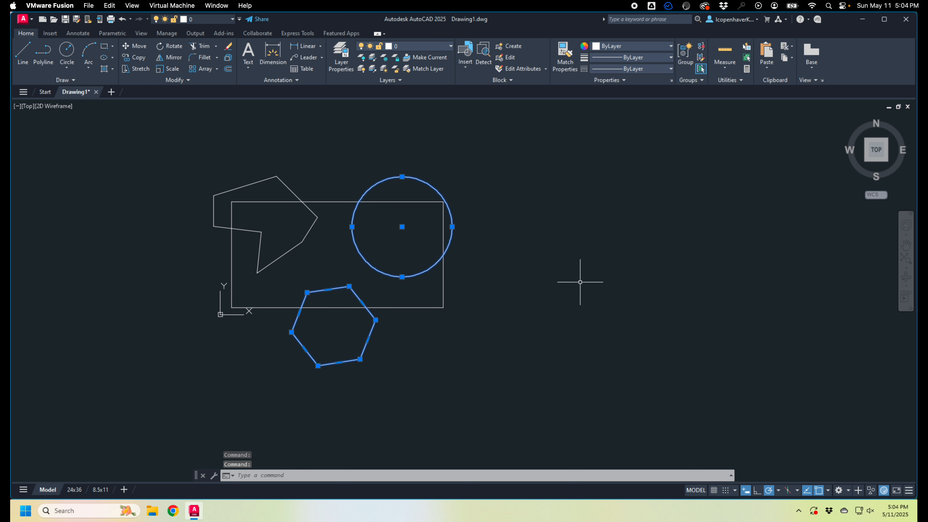
pyautogui.keyDown('shift'); pyautogui.click(358, 296); pyautogui.keyUp('shift')
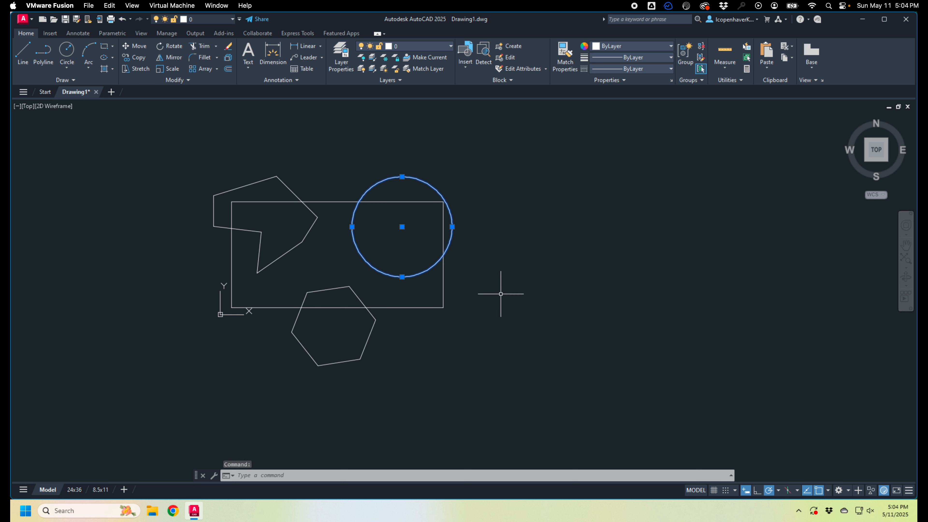
# Step: Add the rectangle, hexagon and polyline individually to the selection containing the circle
pyautogui.click(444, 282)
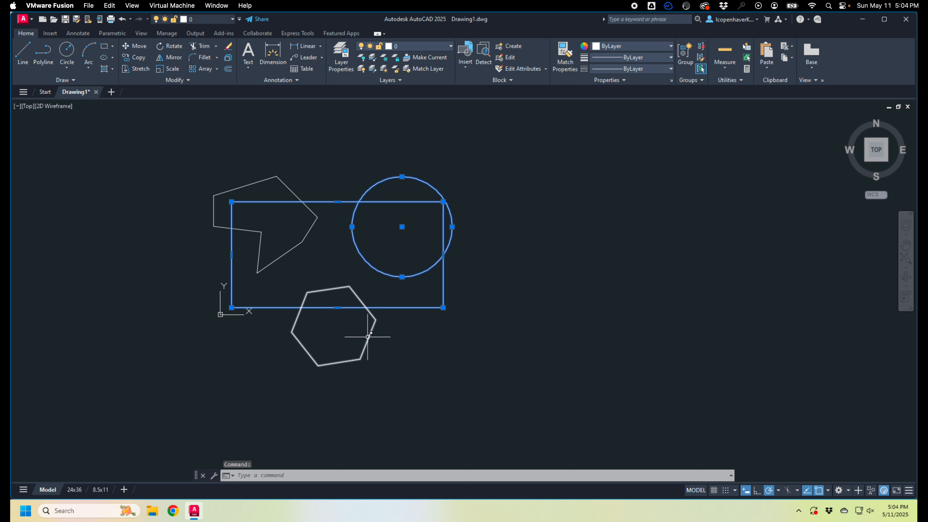
pyautogui.click(363, 327)
pyautogui.click(302, 243)
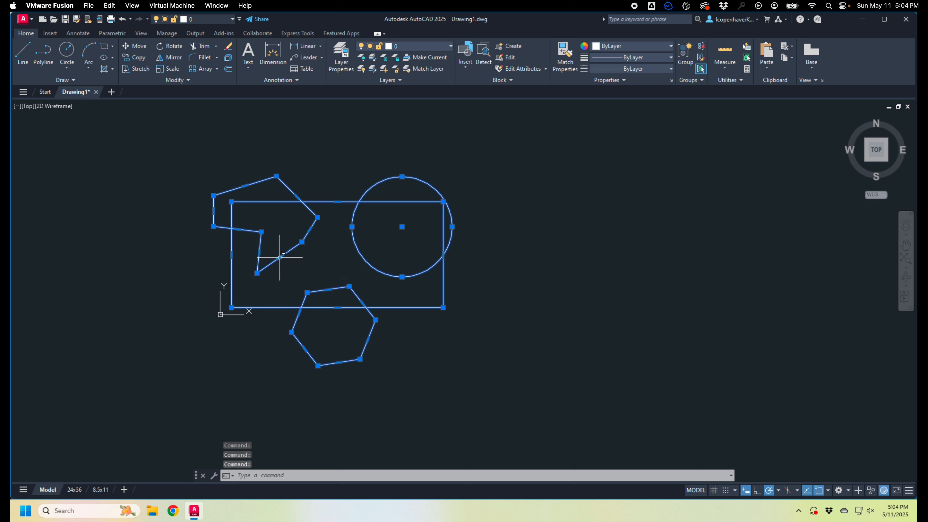
# Step: Remove the polyline, hexagon and circle from the selection one at a time, and clear the remaining selection
pyautogui.keyDown('shift'); pyautogui.click(287, 251); pyautogui.keyUp('shift')
pyautogui.keyDown('shift'); pyautogui.click(334, 286); pyautogui.keyUp('shift')
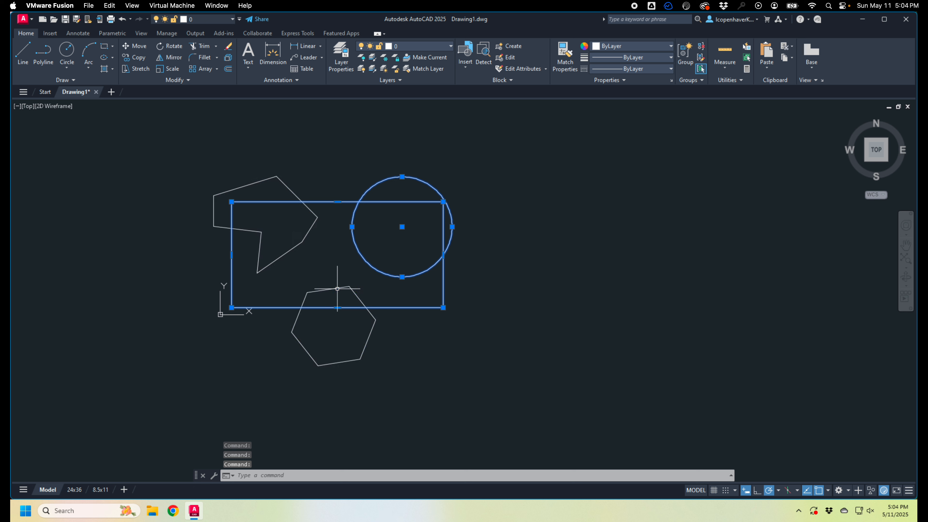
pyautogui.keyDown('shift'); pyautogui.click(374, 269); pyautogui.keyUp('shift')
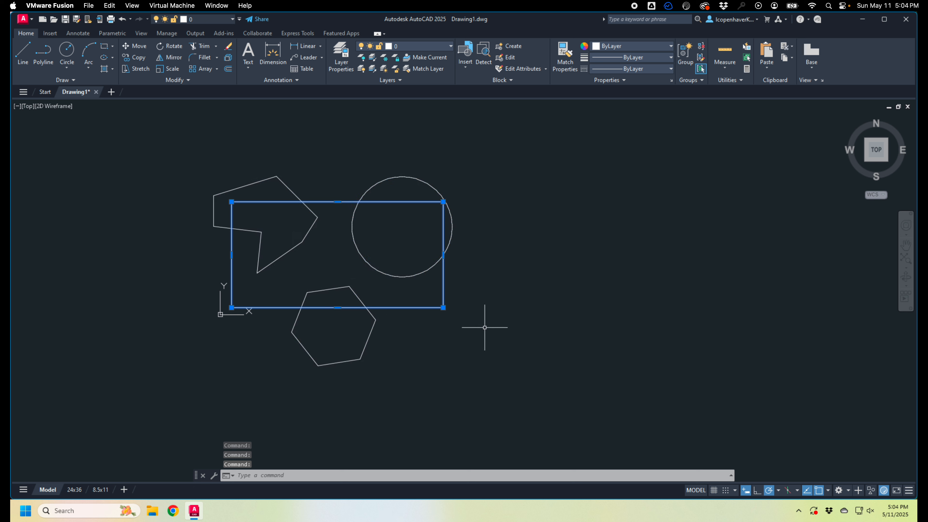
pyautogui.press('Escape')
# Step: Select the rectangle, circle and hexagon by excluding the polyline from a crossing selection of everything, and again with a smaller crossing window, clearing both
pyautogui.click(524, 380)
pyautogui.click(298, 168)
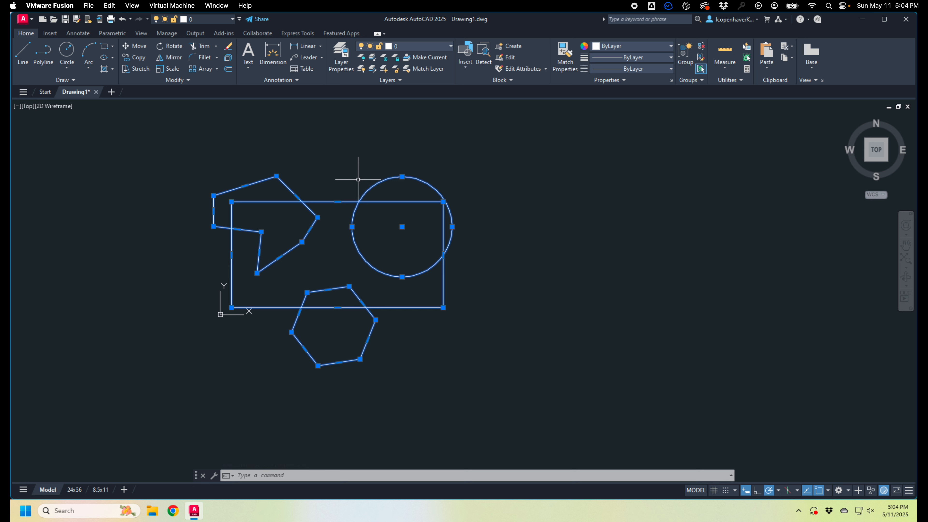
pyautogui.keyDown('shift'); pyautogui.click(313, 226); pyautogui.keyUp('shift')
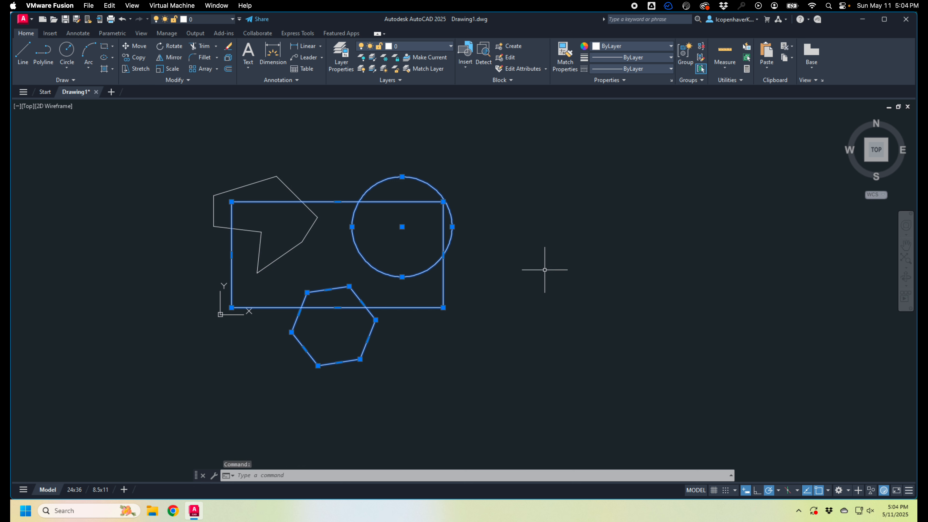
pyautogui.press('Escape')
pyautogui.moveTo(507, 369); pyautogui.dragTo(356, 199)
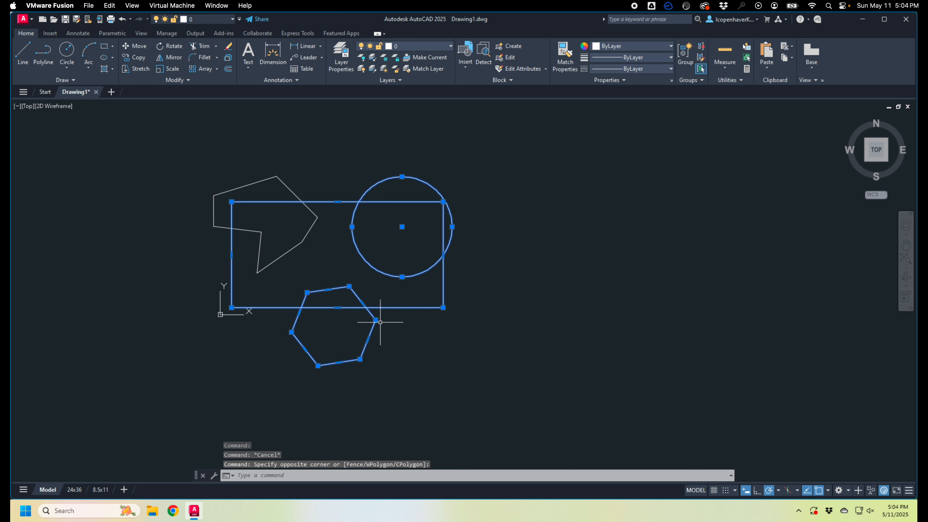
pyautogui.press('Escape')
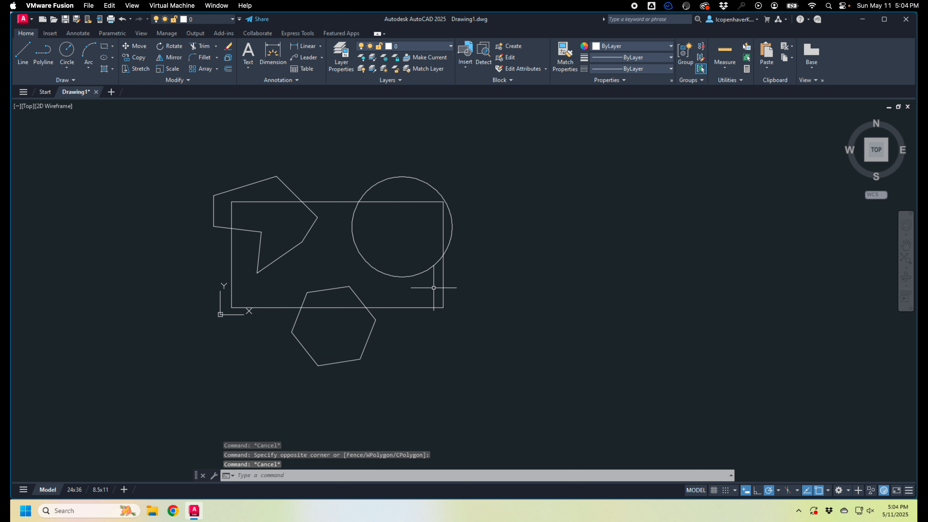
pyautogui.moveTo(473, 301); pyautogui.dragTo(444, 307, button='middle')
pyautogui.moveTo(489, 338); pyautogui.dragTo(471, 337, button='middle')
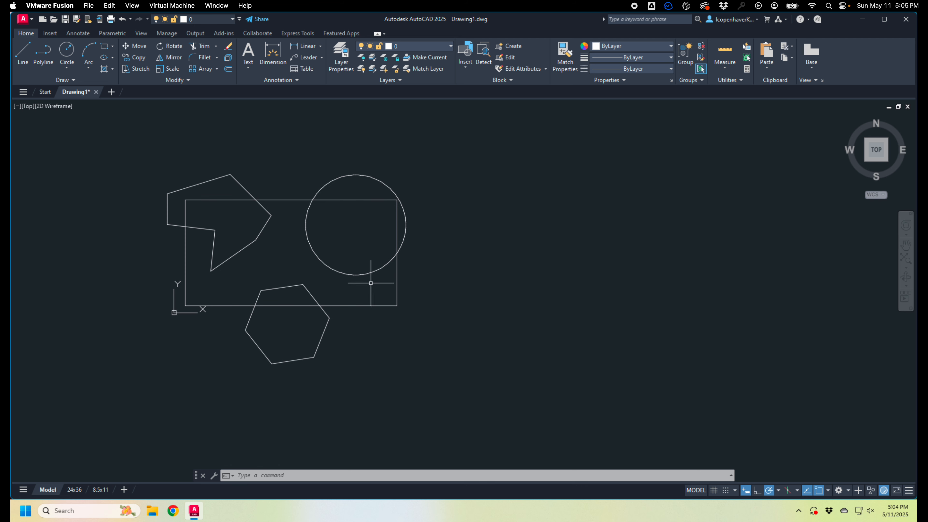
# Step: Select the circle with a crossing window and try resizing it by stretching its right quadrant grip outward
pyautogui.click(349, 272)
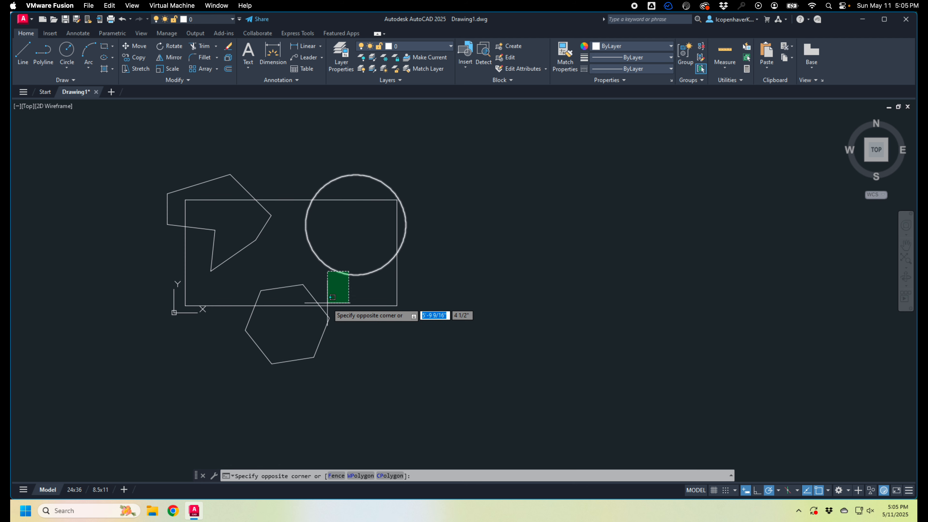
pyautogui.click(327, 301)
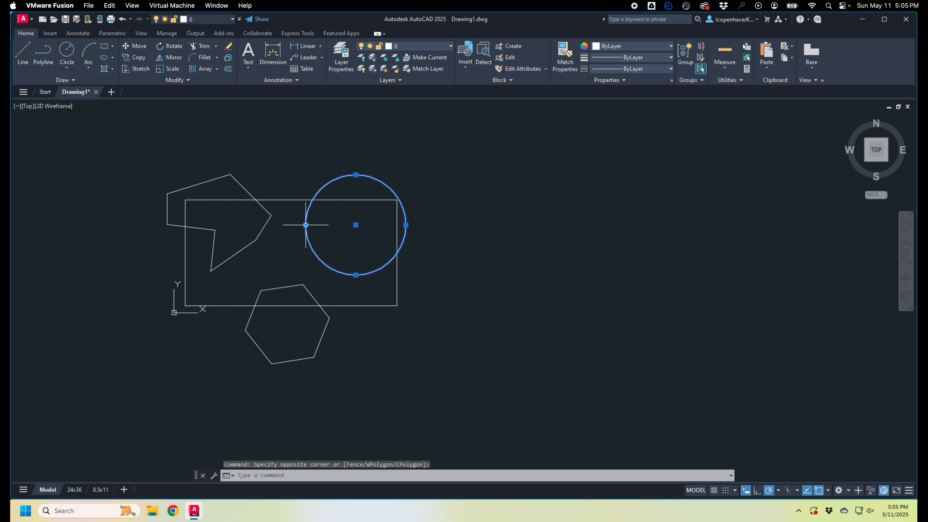
pyautogui.click(405, 225)
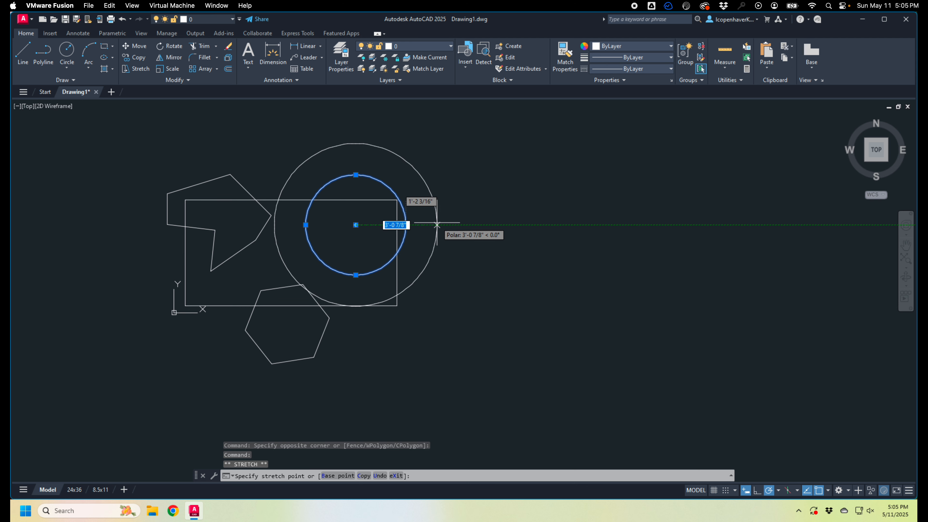
pyautogui.press('Escape')
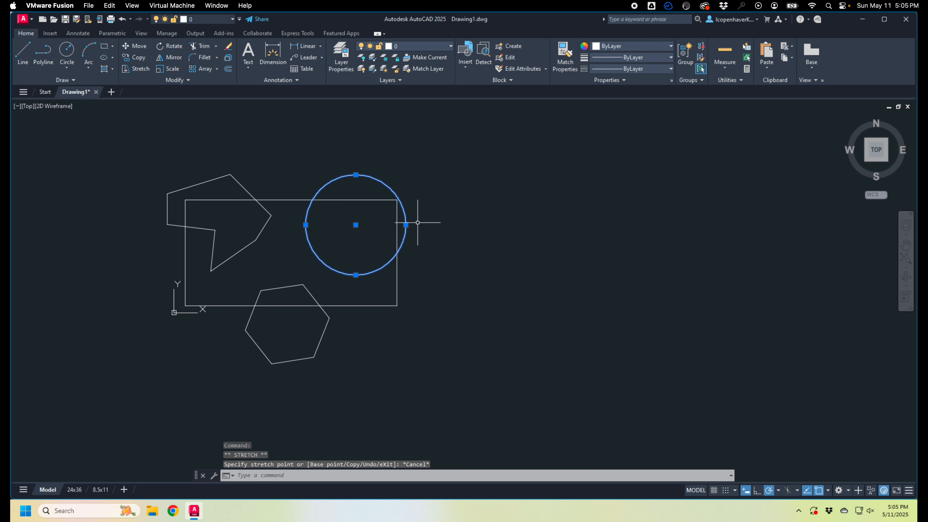
# Step: Add the polyline to the selection and stretch its lower-right vertex to reshape it
pyautogui.click(263, 228)
pyautogui.moveTo(264, 228)
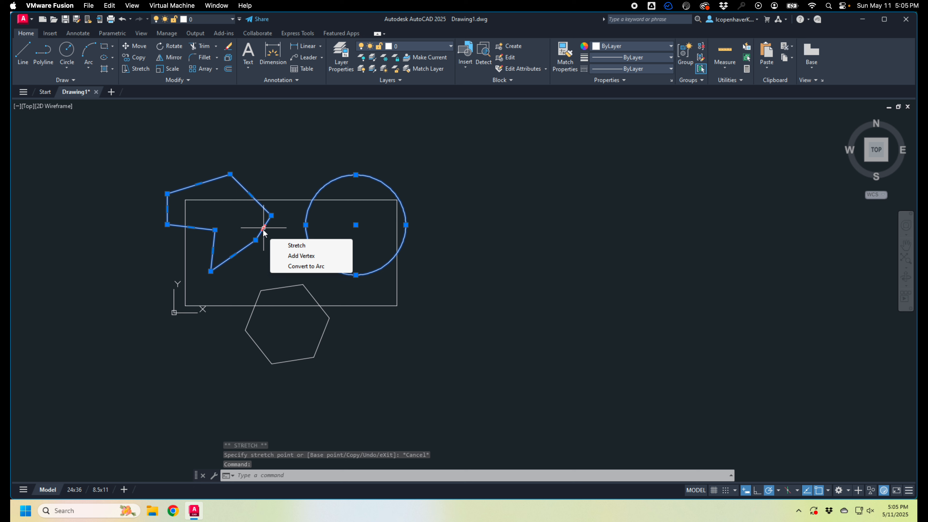
pyautogui.click(255, 239)
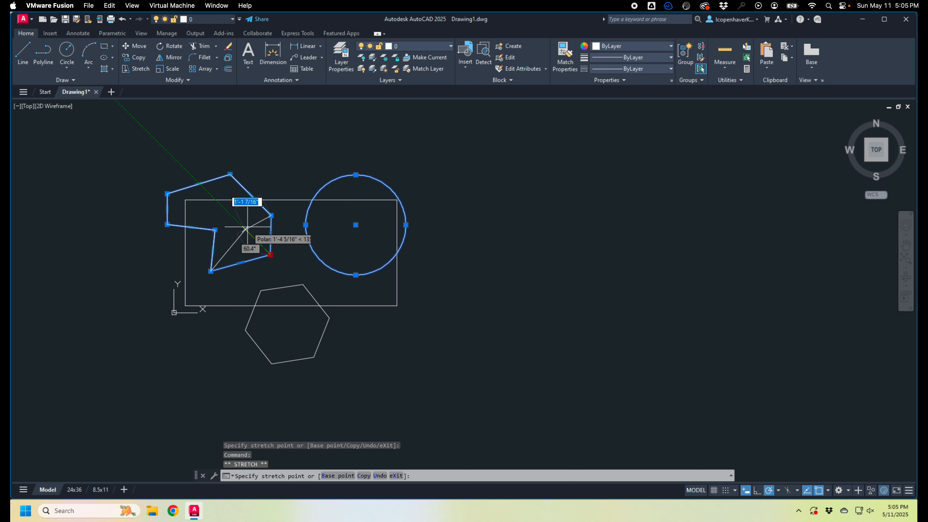
pyautogui.scroll(4, 260, 248)
pyautogui.click(261, 247)
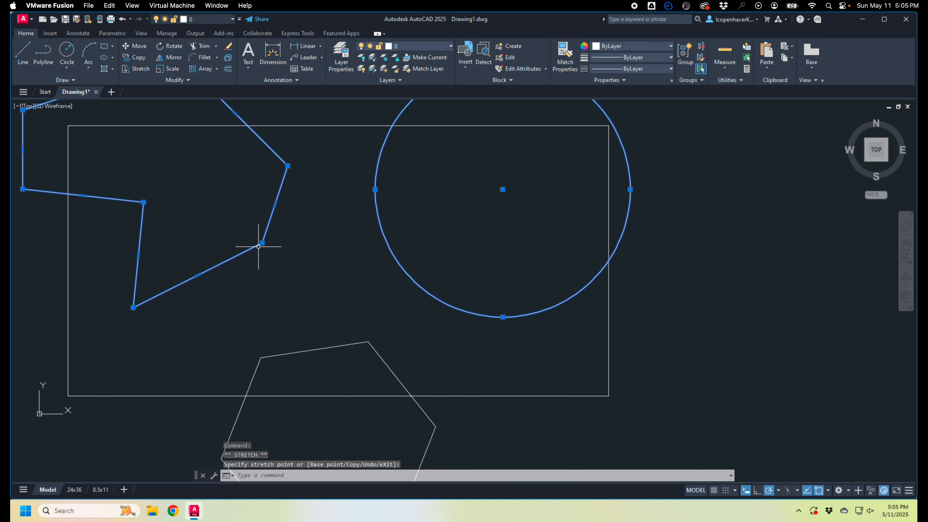
# Step: Stretch the polyline's lower slanted segment and its lower-right vertex to new positions, and clear the selection
pyautogui.click(197, 275)
pyautogui.click(216, 309)
pyautogui.click(215, 309)
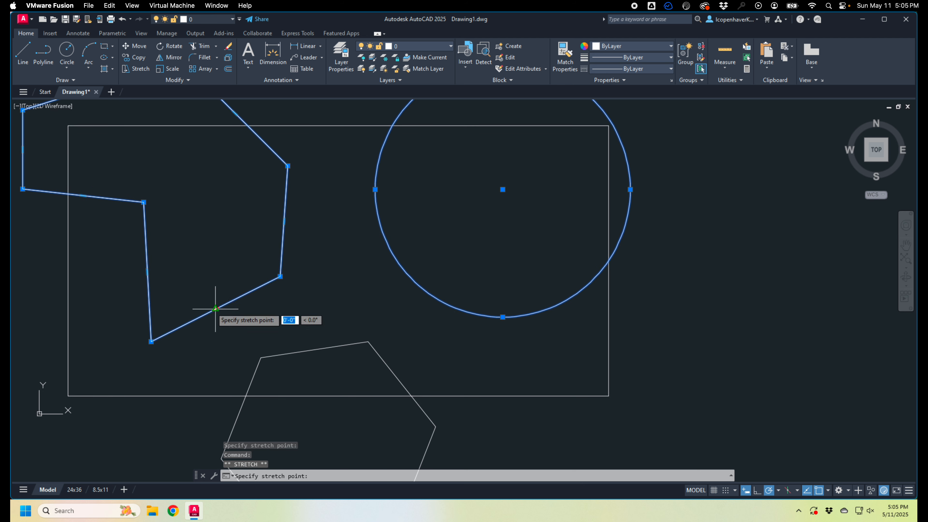
pyautogui.click(184, 276)
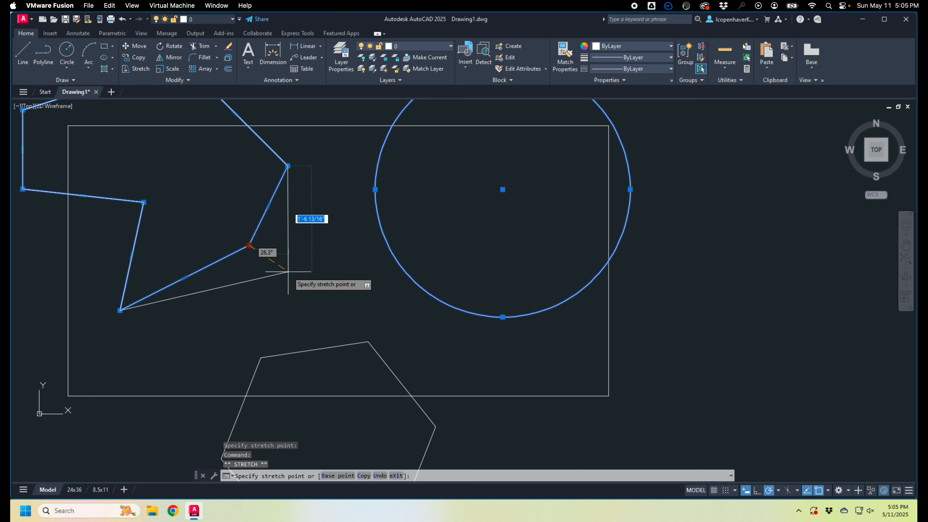
pyautogui.click(254, 252)
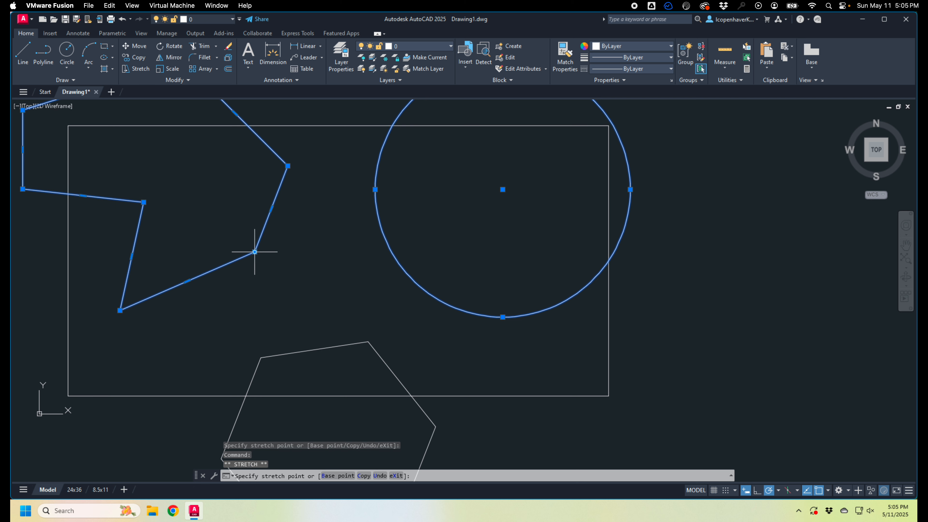
pyautogui.scroll(-2, 322, 263)
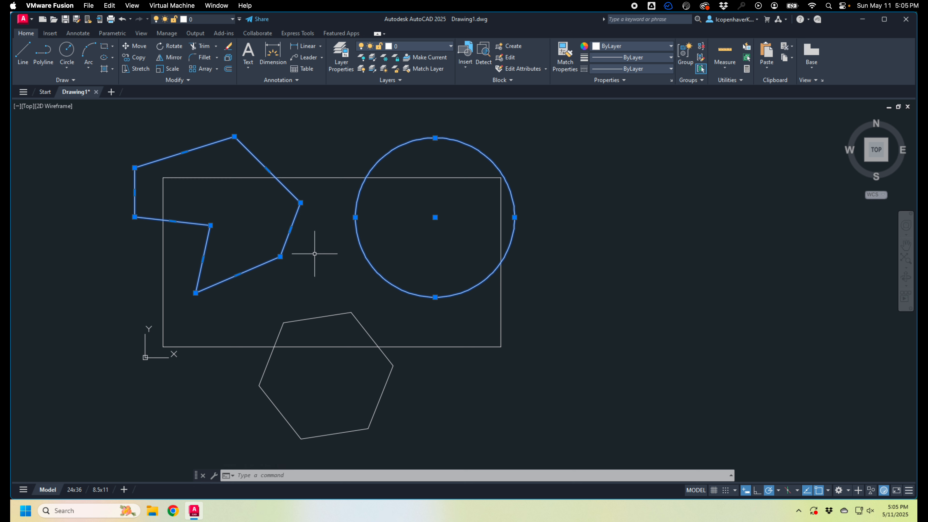
pyautogui.scroll(-2, 278, 253)
pyautogui.press('Escape')
# Step: Select the rectangle, grab its right edge's midpoint grip, and cycle the grip modes through Add Vertex and Convert to Arc back to Stretch
pyautogui.click(385, 307)
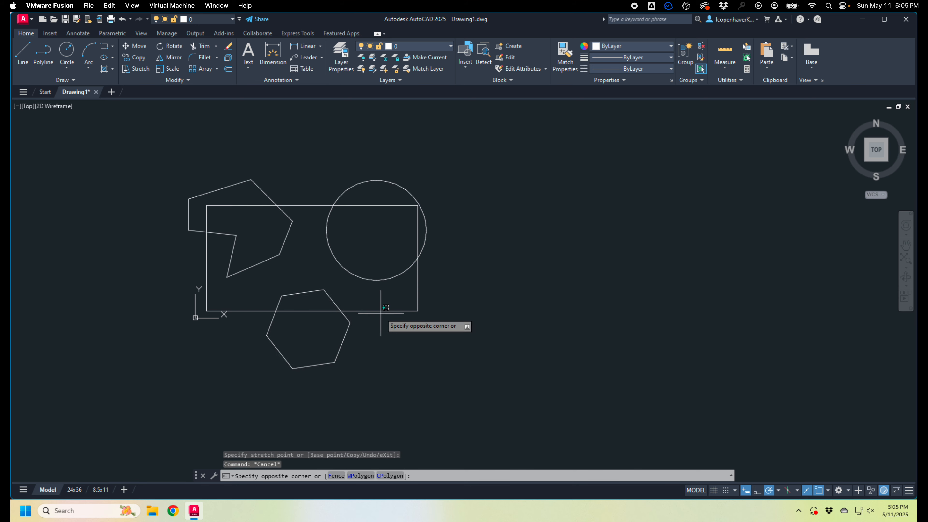
pyautogui.click(381, 313)
pyautogui.click(417, 258)
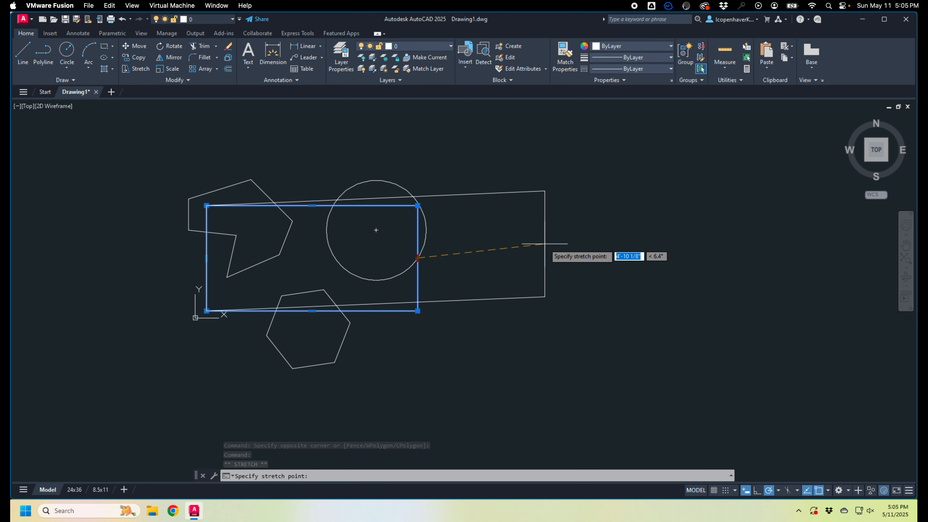
pyautogui.press('shift')
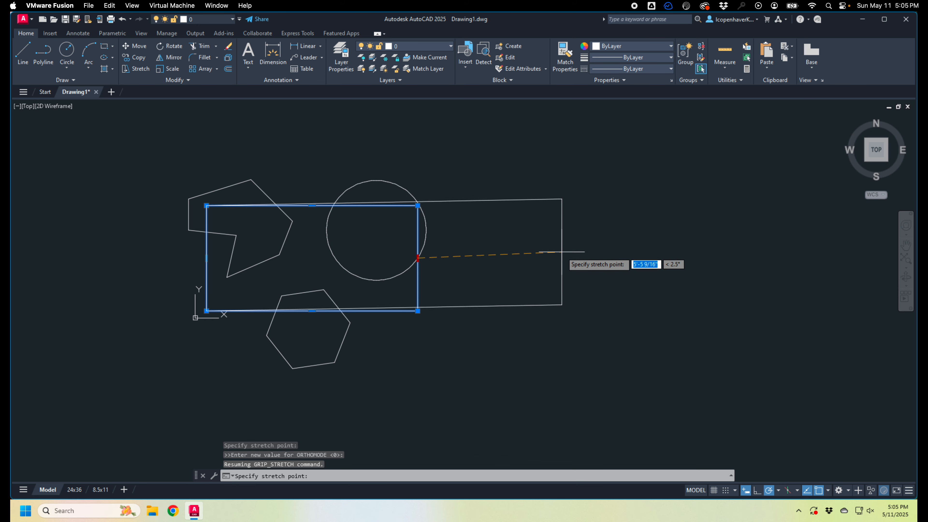
pyautogui.press('ctrl')
pyautogui.press('ctrl')
pyautogui.press('ctrl')
pyautogui.press('ctrl')
pyautogui.press('ctrl')
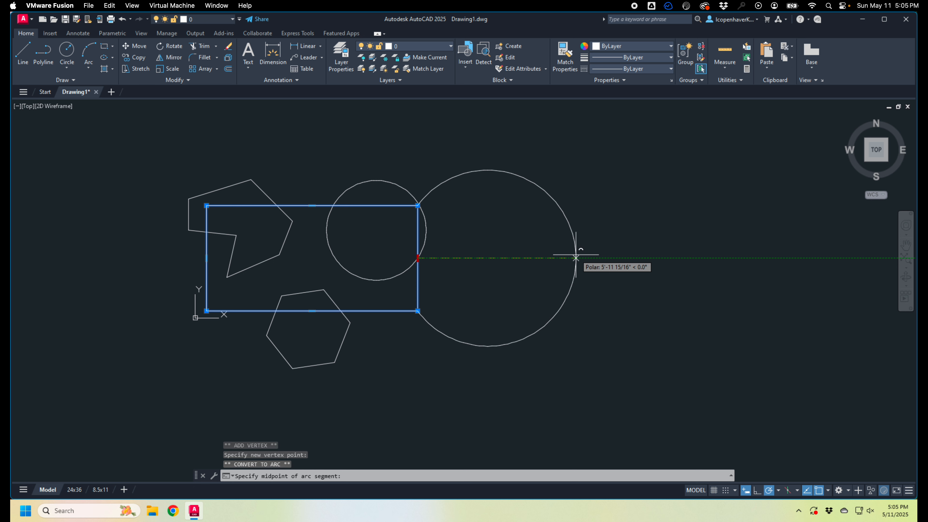
pyautogui.press('ctrl')
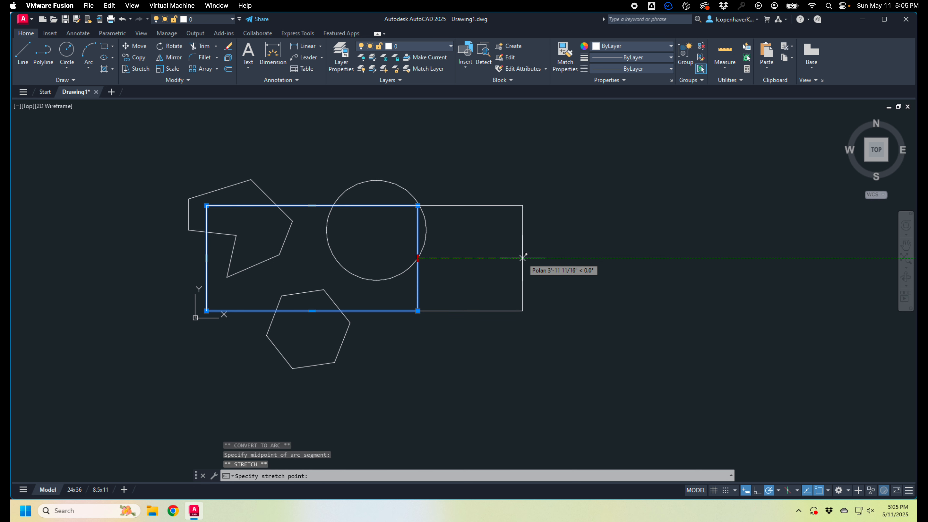
# Step: Stretch the rectangle's right edge horizontally outward with Ortho, lengthening the rectangle, and clear the selection
pyautogui.press('F8')
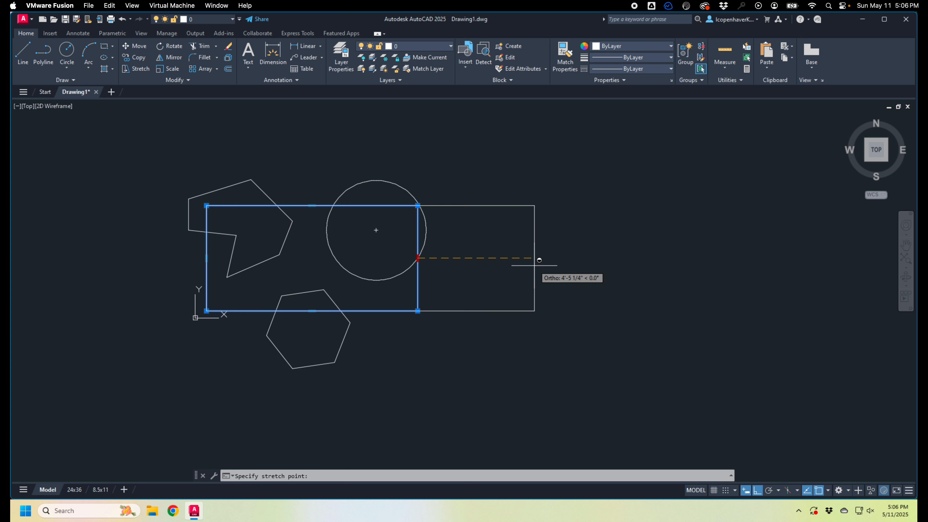
pyautogui.click(582, 262)
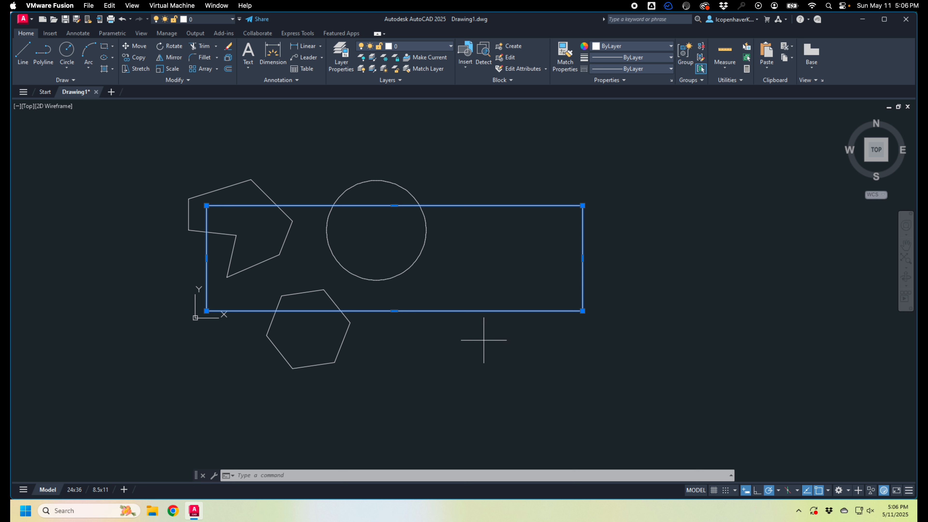
pyautogui.click(437, 361)
pyautogui.press('Escape')
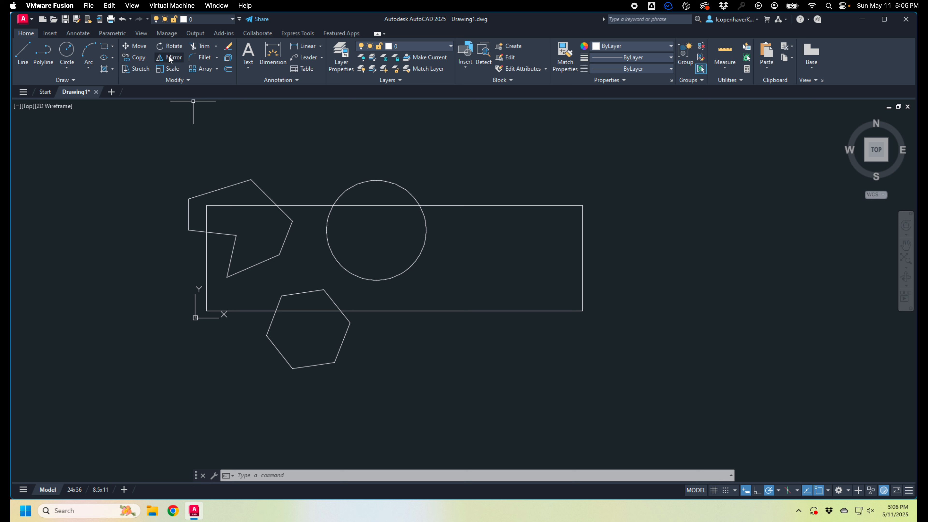
# Step: Select the circle and relocate it repeatedly by its center grip, finishing across the rectangle's top edge with its center above that edge
pyautogui.click(426, 234)
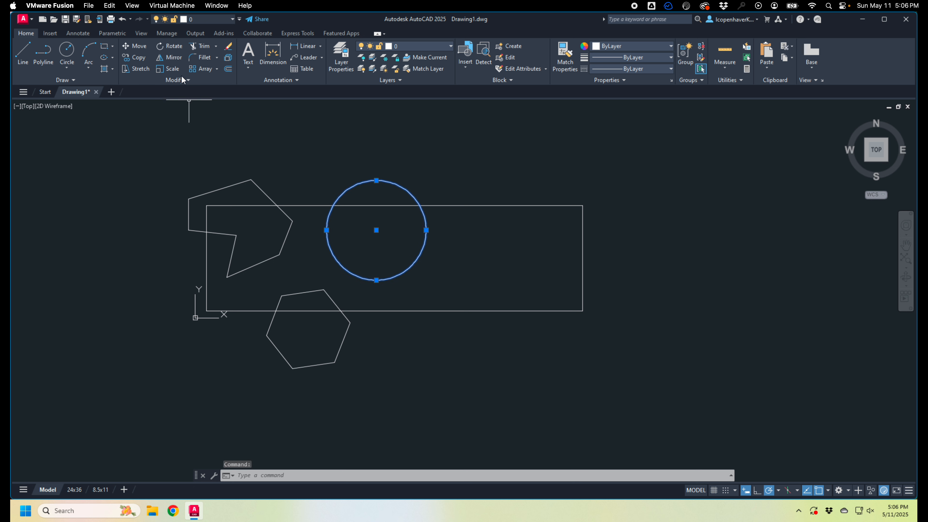
pyautogui.press('Escape')
pyautogui.click(436, 224)
pyautogui.click(408, 235)
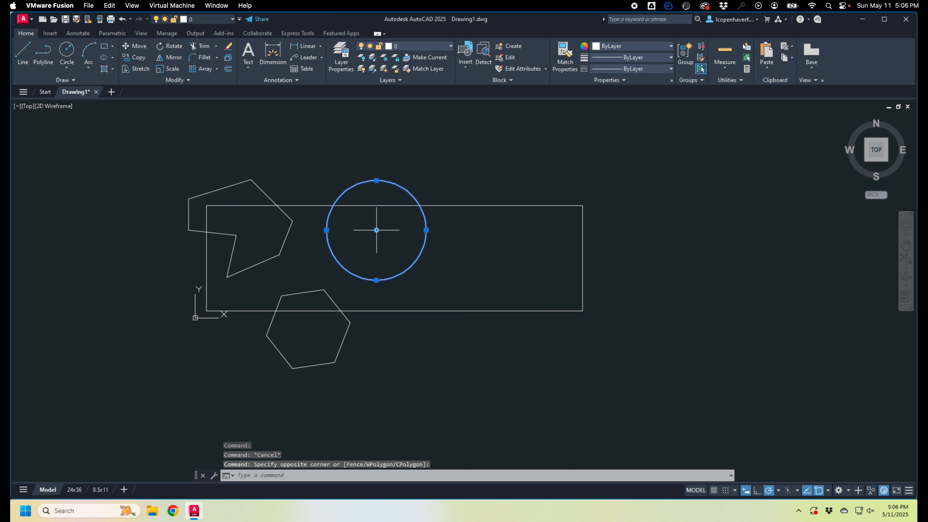
pyautogui.click(376, 230)
pyautogui.click(489, 260)
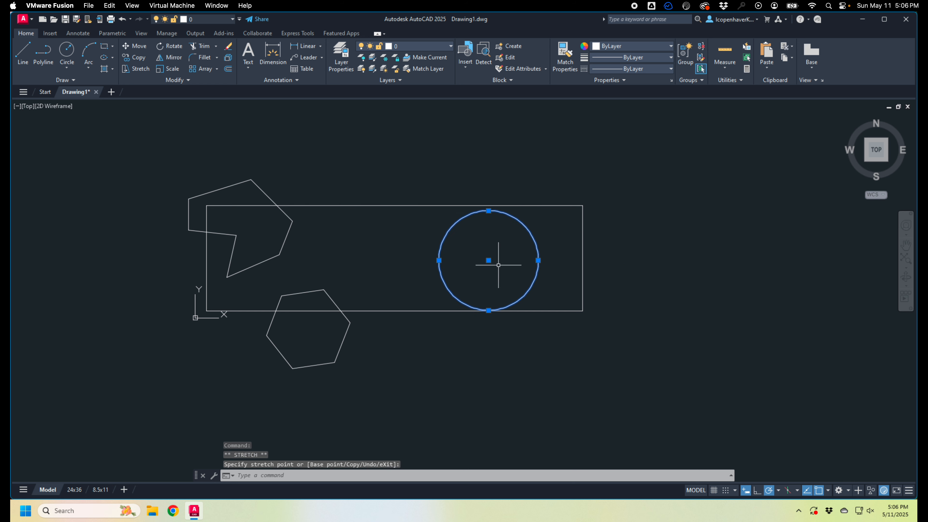
pyautogui.click(489, 260)
pyautogui.click(413, 181)
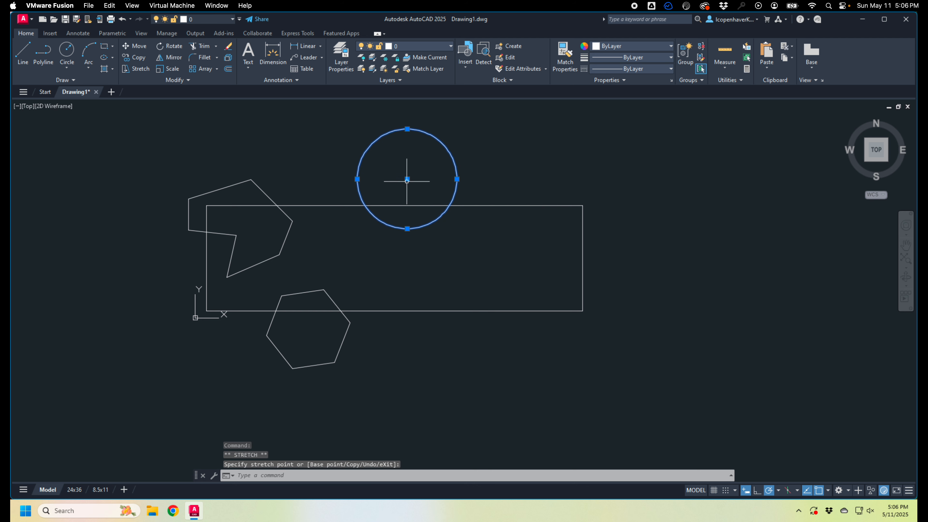
pyautogui.click(407, 181)
pyautogui.click(416, 241)
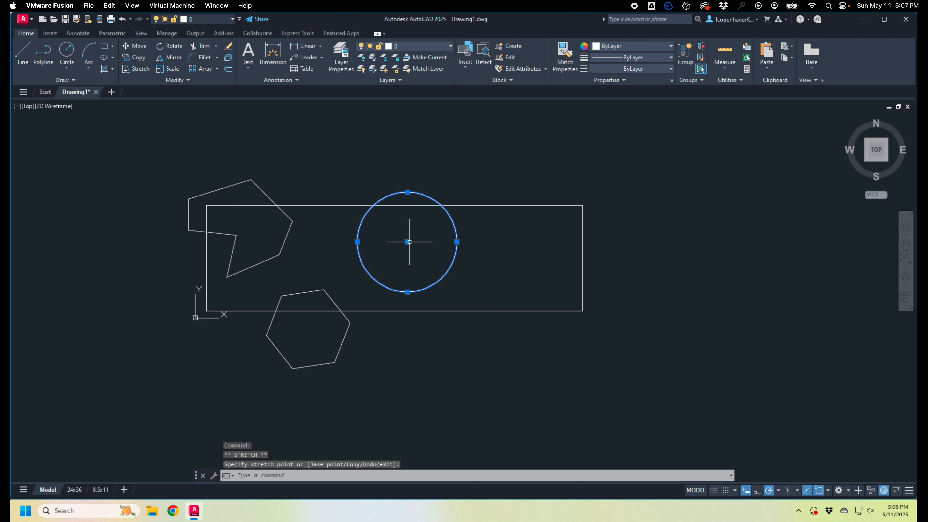
pyautogui.click(407, 242)
pyautogui.click(412, 225)
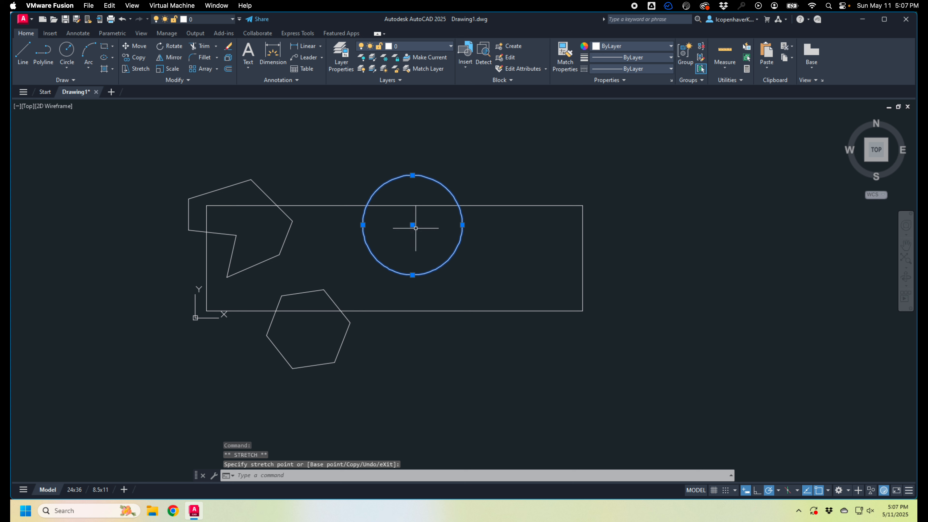
pyautogui.click(413, 225)
pyautogui.click(455, 171)
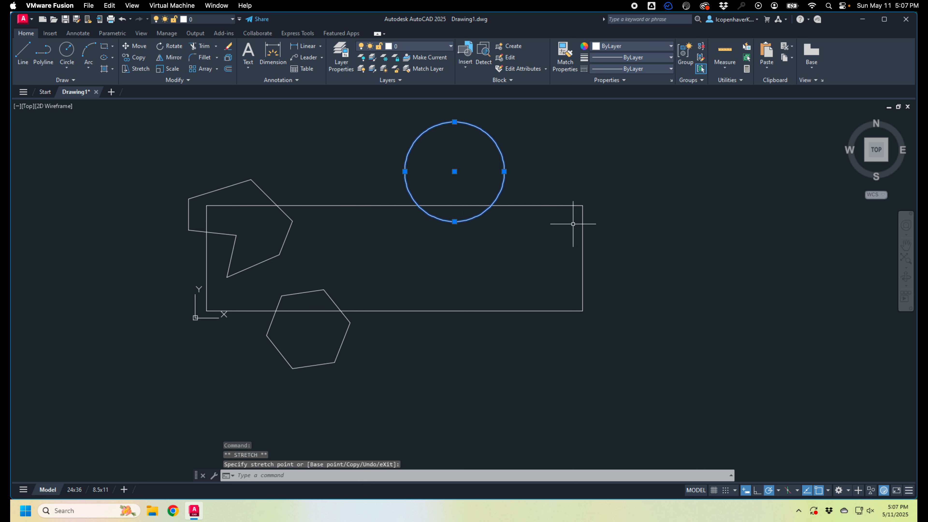
# Step: Practice selecting the rectangle with small crossing windows over its right and top edges, clearing each selection
pyautogui.click(583, 232)
pyautogui.click(570, 238)
pyautogui.press('Escape')
pyautogui.click(406, 228)
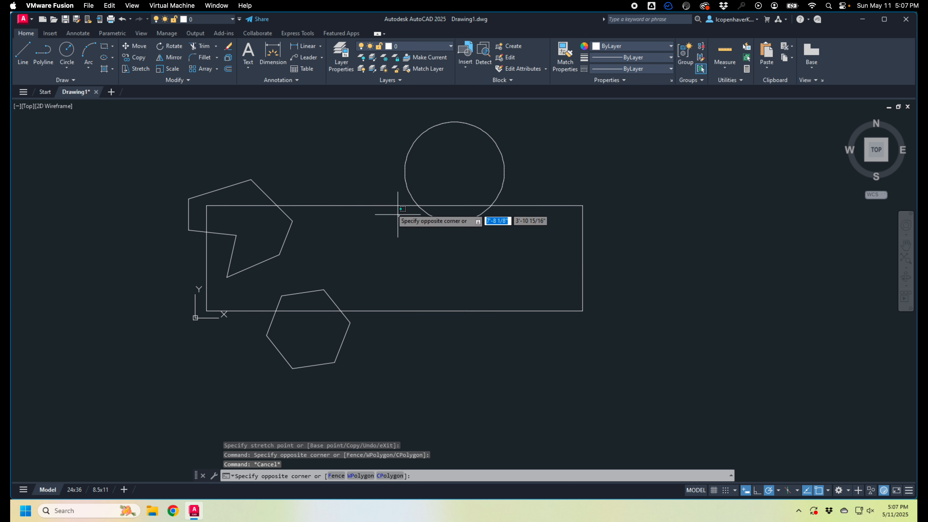
pyautogui.click(382, 204)
pyautogui.click(394, 257)
pyautogui.click(369, 260)
pyautogui.click(460, 271)
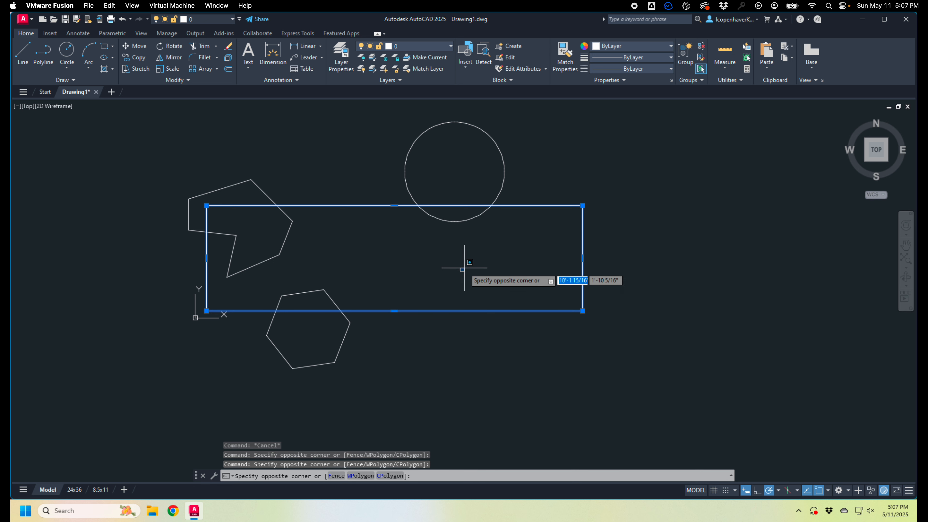
pyautogui.press('Escape')
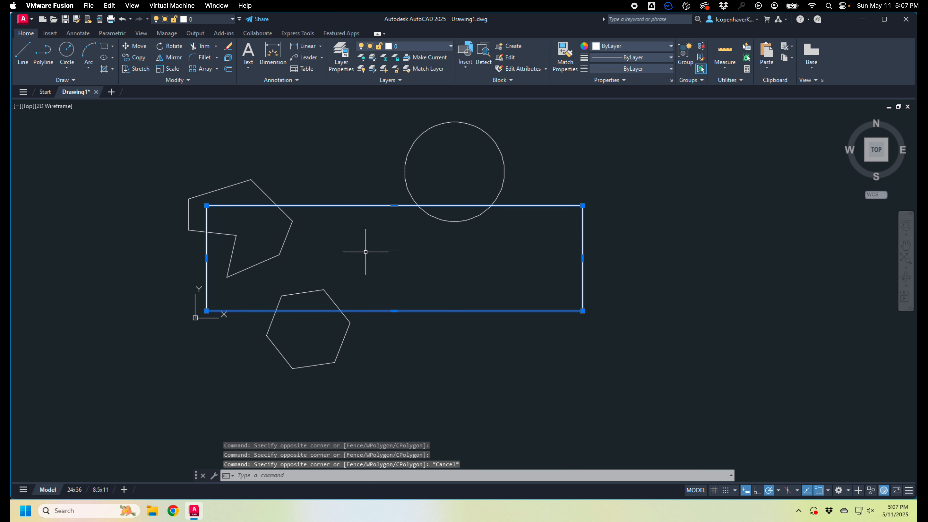
pyautogui.press('Escape')
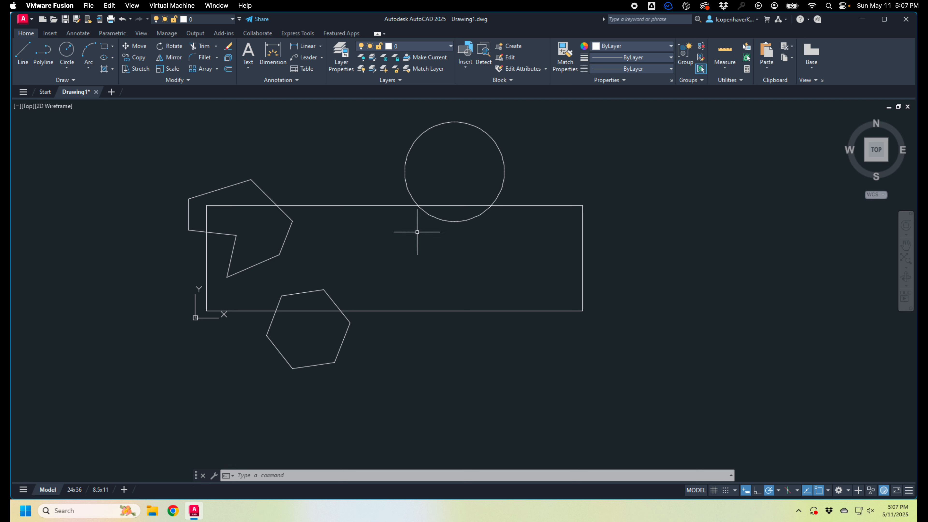
# Step: Move the rectangle from the midpoint of its left edge onto the polyline's rightmost vertex
pyautogui.write('M')
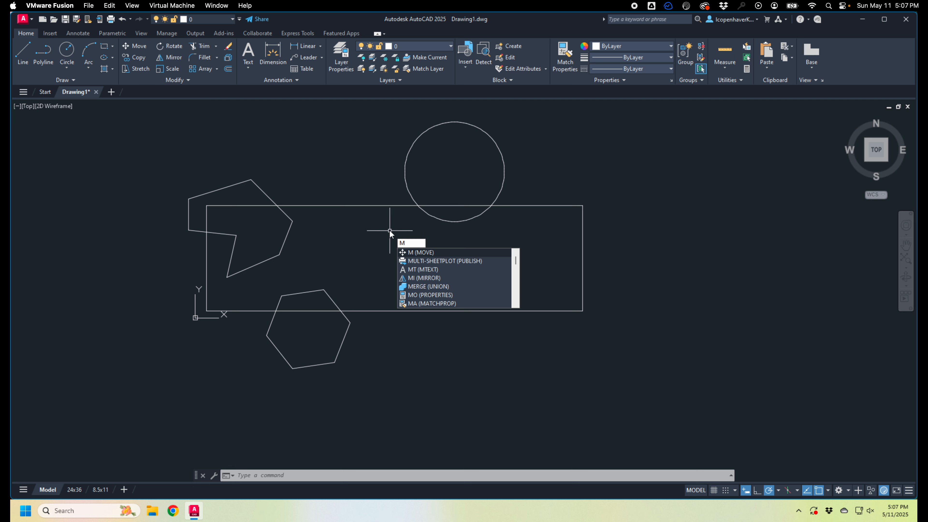
pyautogui.write('OVE')
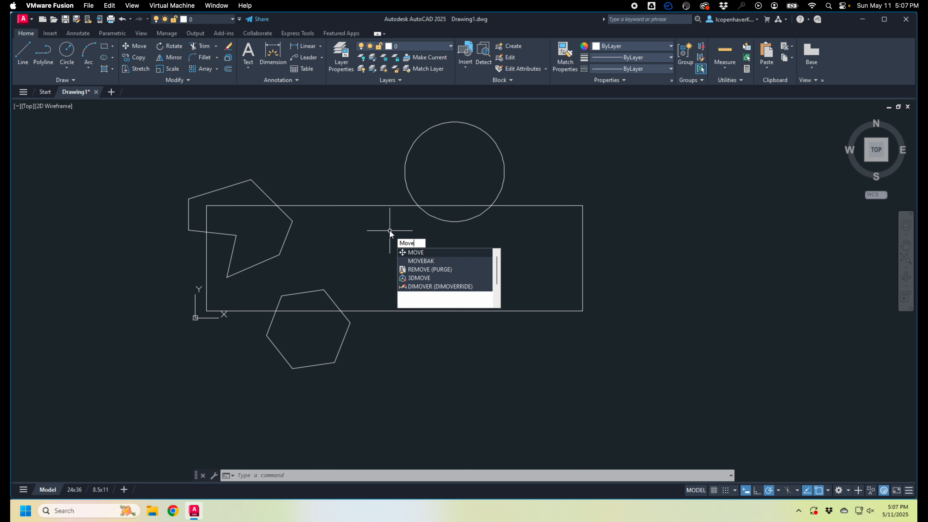
pyautogui.press('Return')
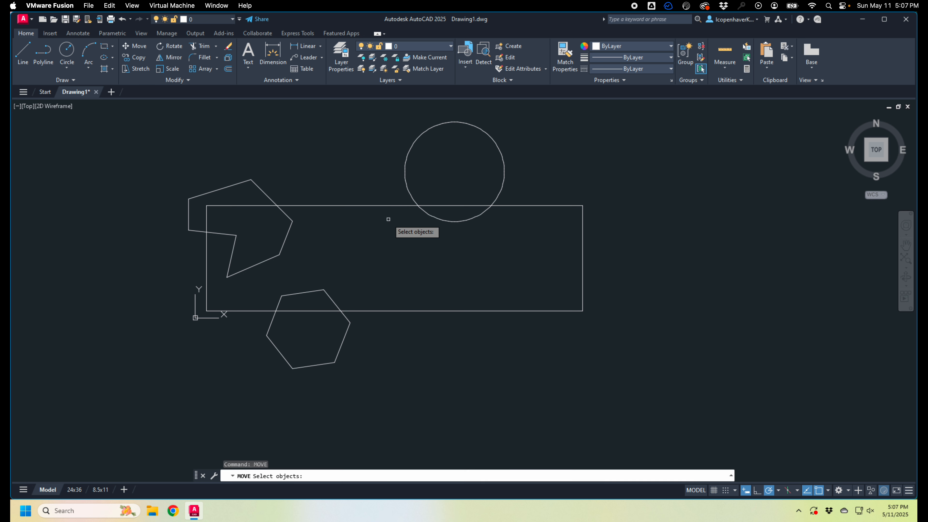
pyautogui.click(376, 205)
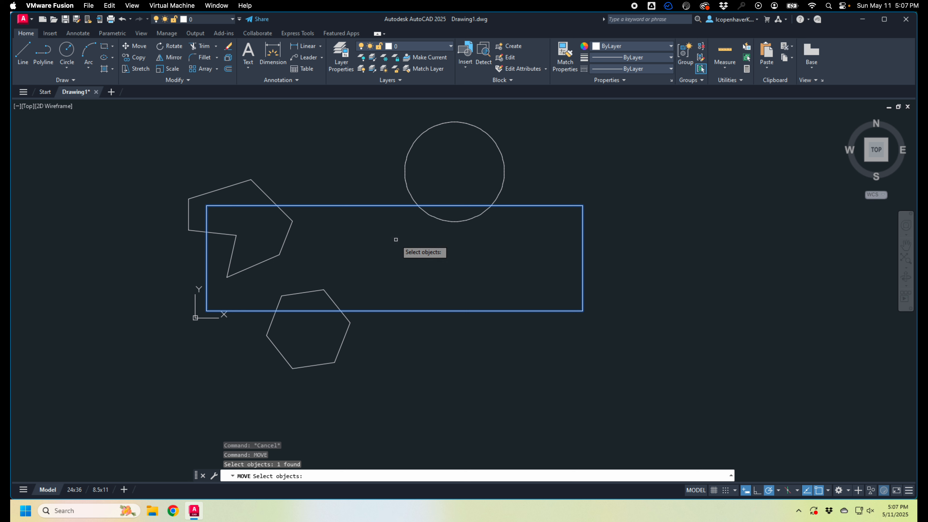
pyautogui.press('Return')
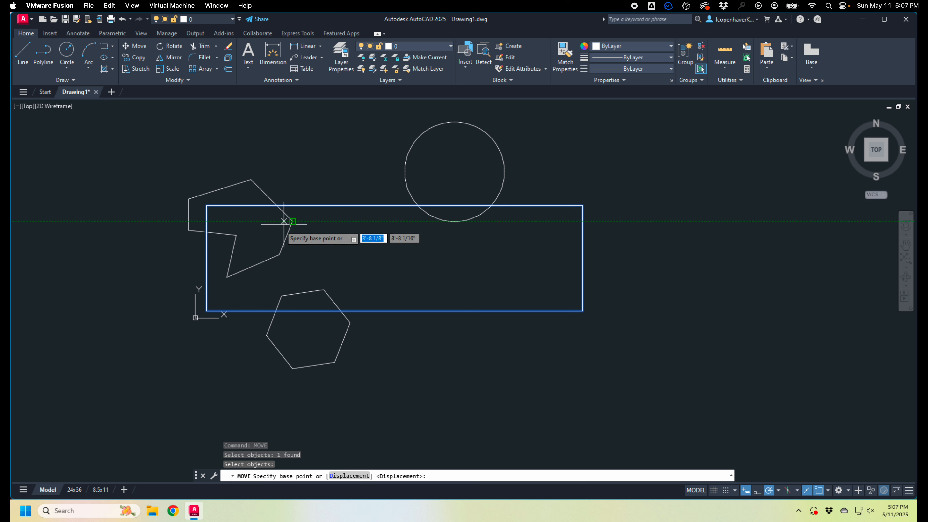
pyautogui.click(207, 257)
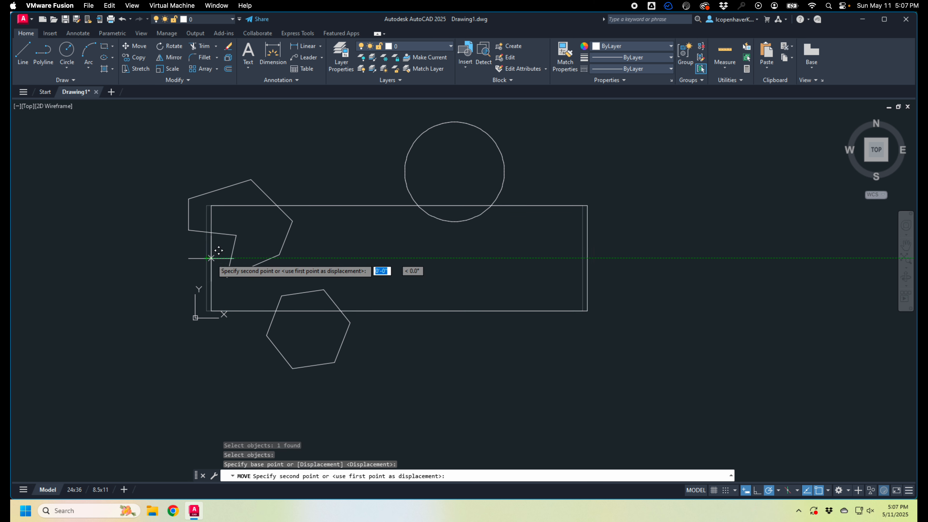
pyautogui.click(292, 221)
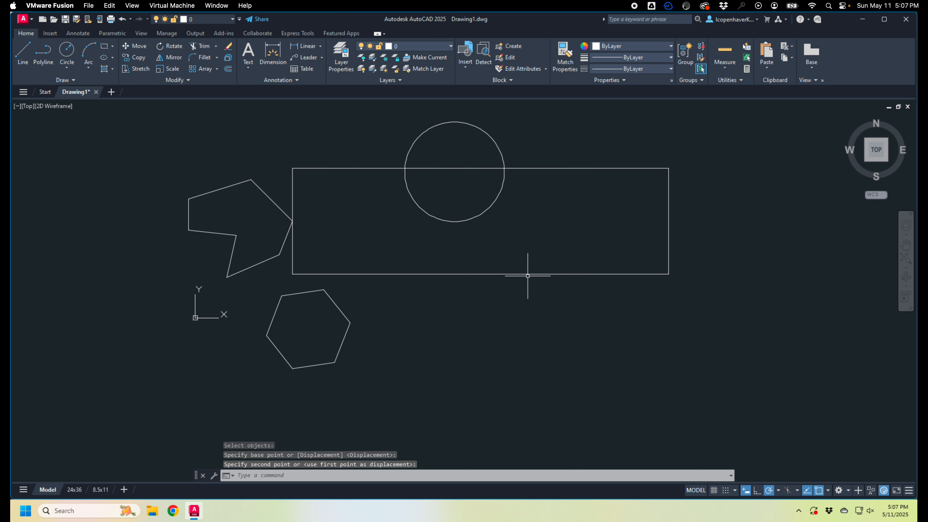
# Step: Undo the rectangle's move and the circle's last grip edit
pyautogui.click(515, 273)
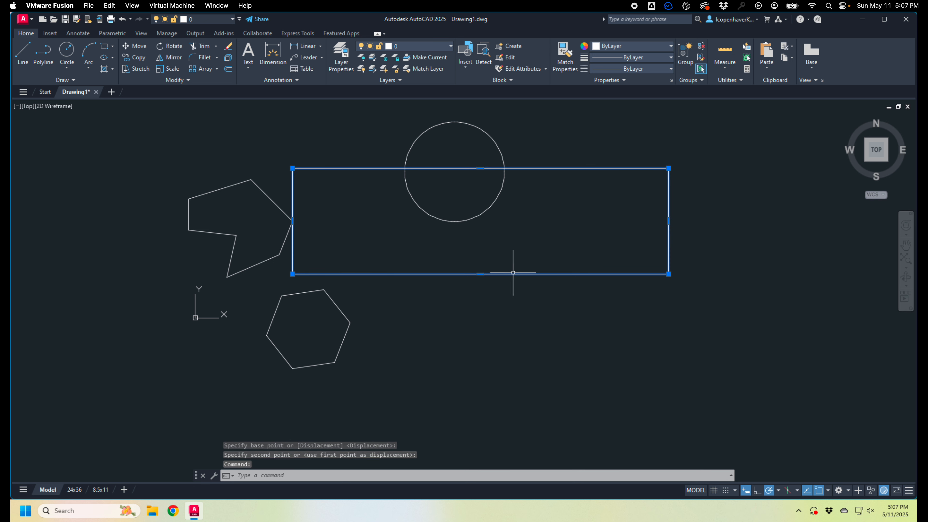
pyautogui.hotkey('ctrl', 'z')
pyautogui.hotkey('ctrl', 'z')
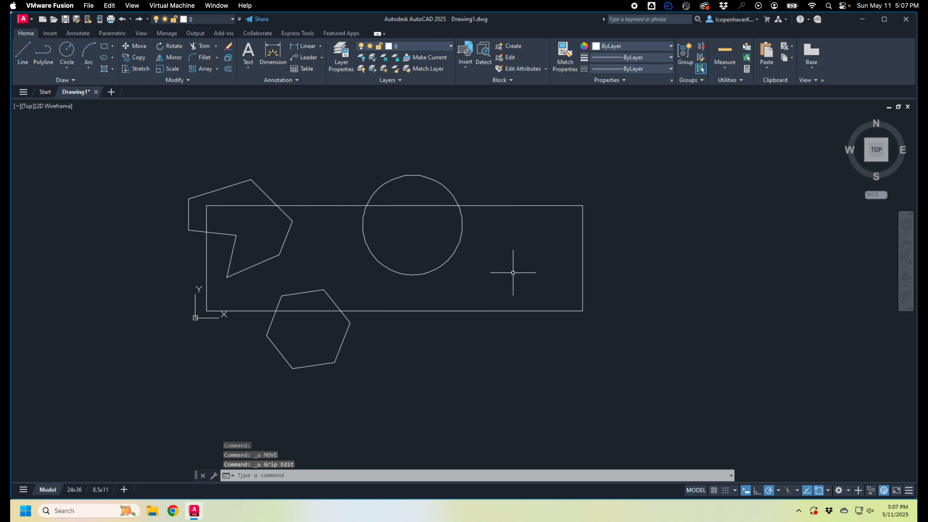
# Step: Practice selecting the rectangle with crossing windows over its lower-right corner and bottom edge, clearing each selection
pyautogui.click(635, 280)
pyautogui.click(597, 328)
pyautogui.click(603, 336)
pyautogui.click(549, 294)
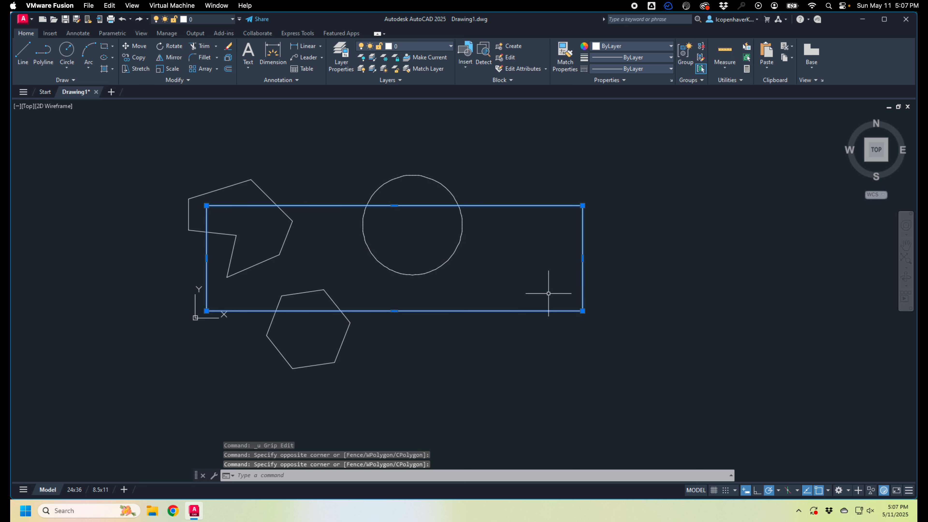
pyautogui.press('Escape')
pyautogui.click(437, 315)
pyautogui.click(418, 306)
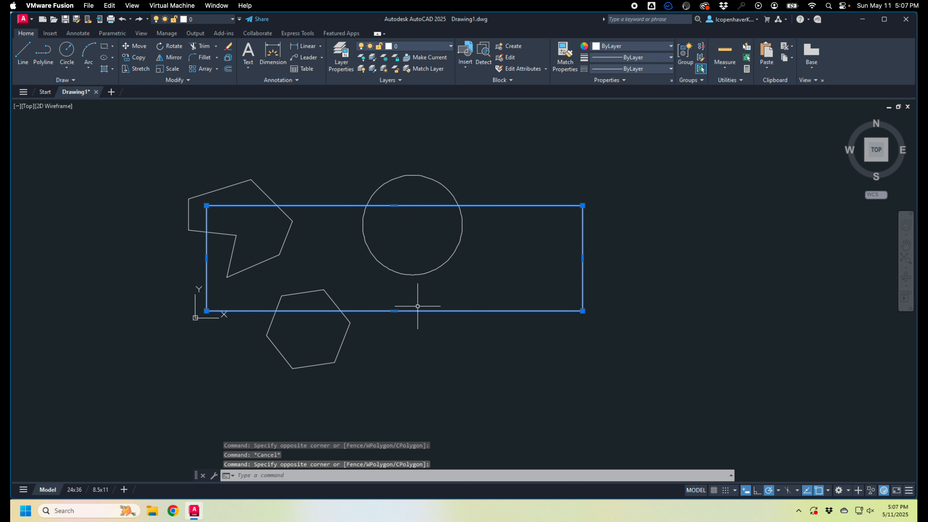
pyautogui.write('m')
pyautogui.press('Escape')
# Step: Preselect the rectangle with a crossing window and move it by its left edge's midpoint to the polyline's rightmost vertex
pyautogui.click(445, 320)
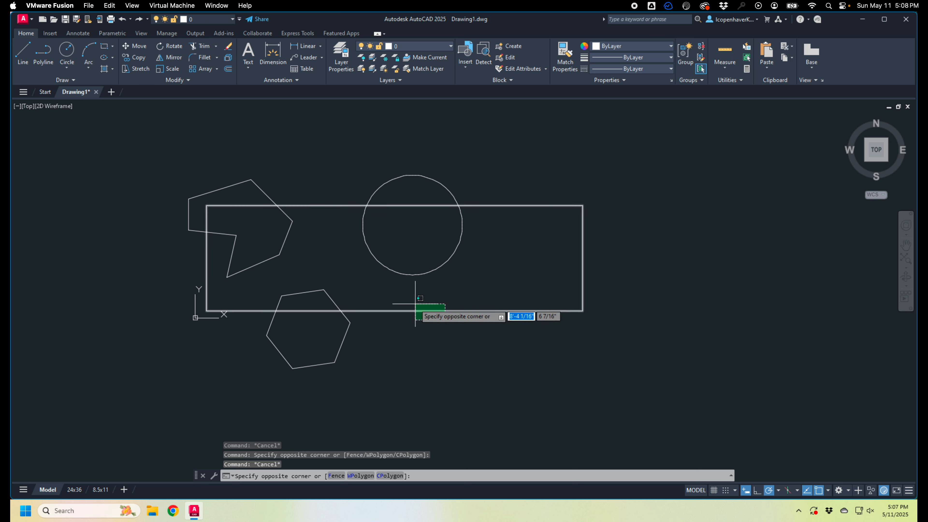
pyautogui.click(414, 303)
pyautogui.write('m')
pyautogui.press('Return')
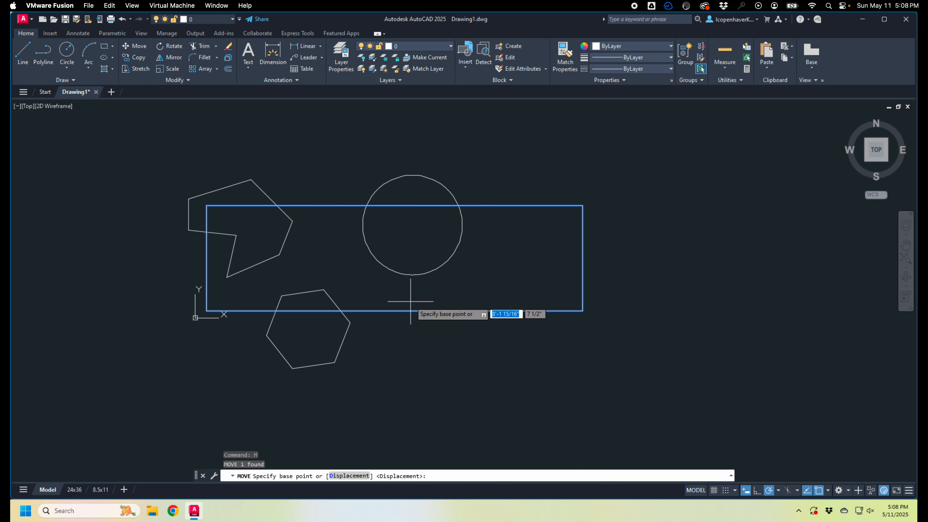
pyautogui.click(207, 257)
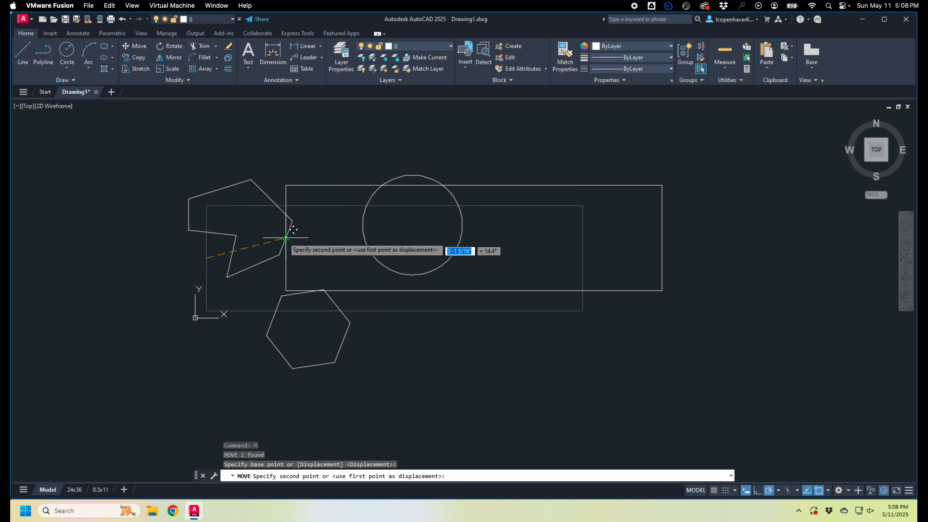
pyautogui.click(292, 221)
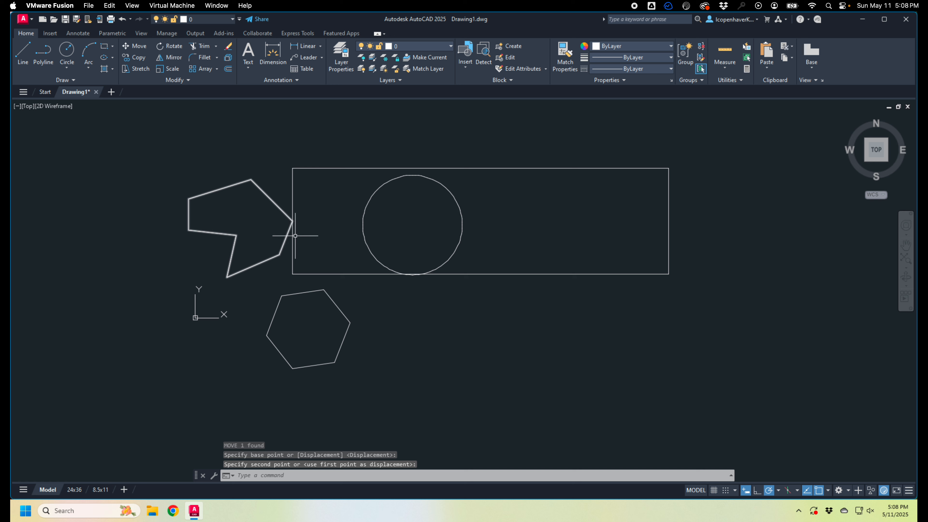
# Step: Try moving the rectangle away from the polyline by its left edge's midpoint, and undo back to the rectangle's original position
pyautogui.click(292, 244)
pyautogui.write('m')
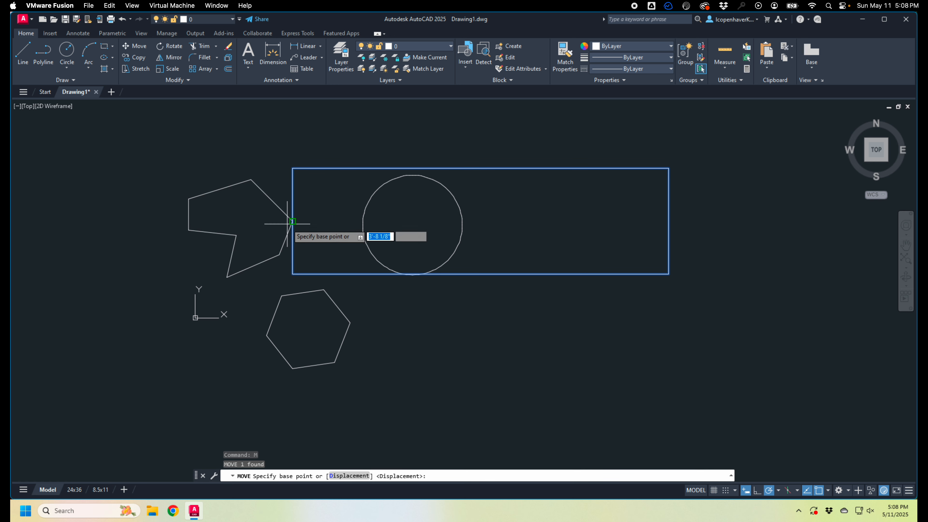
pyautogui.press('Return')
pyautogui.click(293, 222)
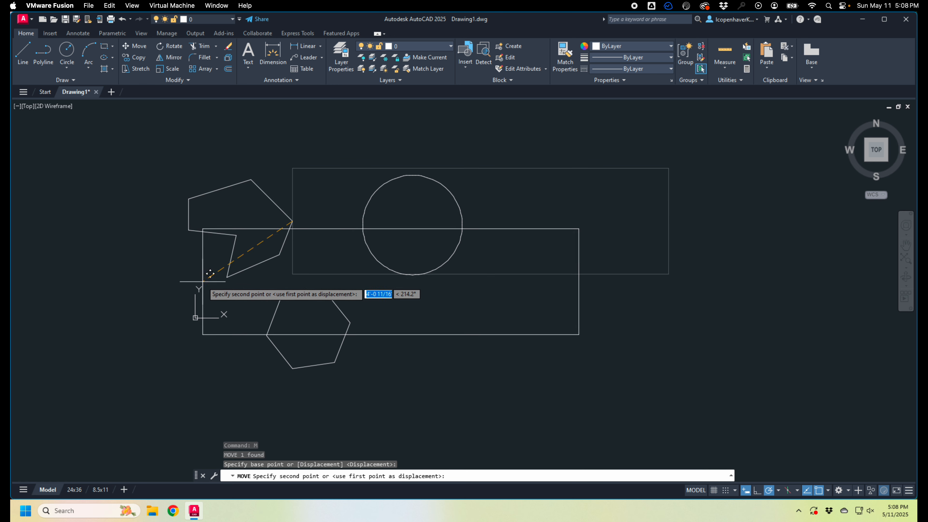
pyautogui.press('Escape')
pyautogui.hotkey('ctrl', 'z')
pyautogui.hotkey('ctrl', 'z')
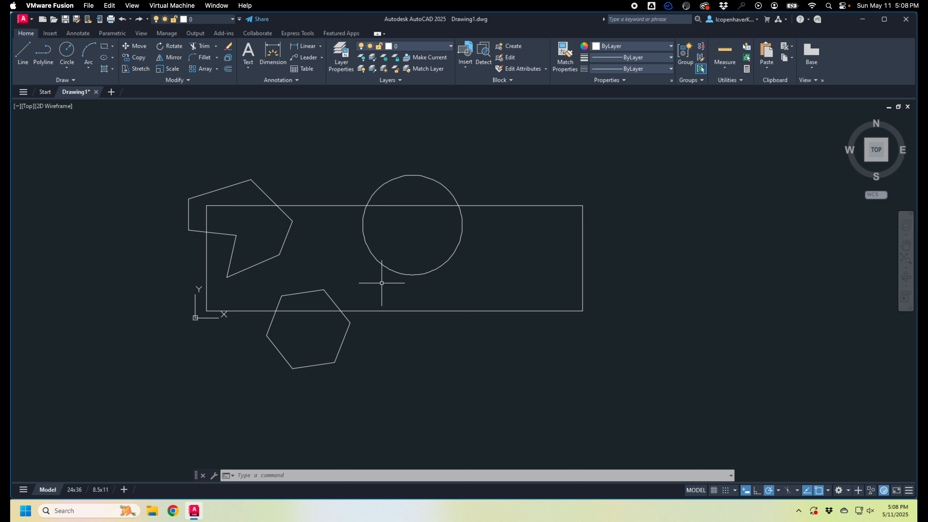
# Step: Review the list of object snap modes, and toggle object snap off and back on
pyautogui.rightClick(819, 492)
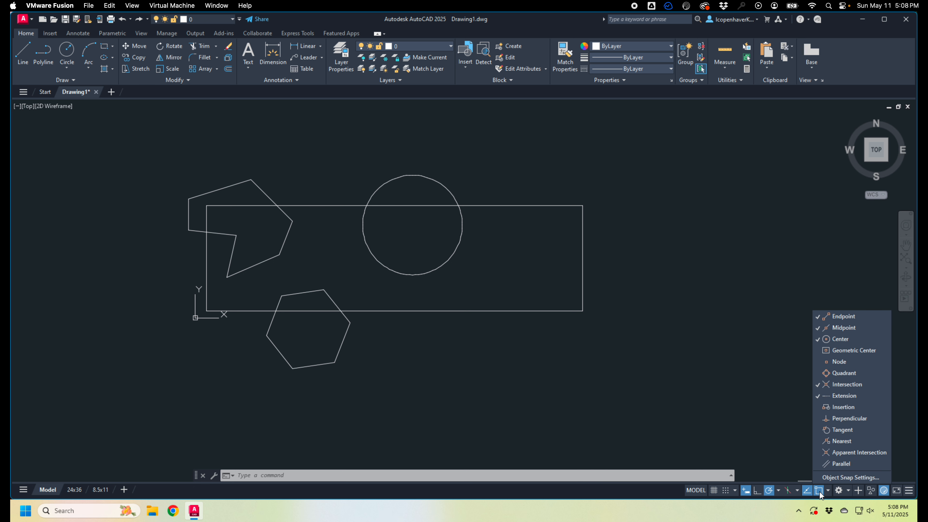
pyautogui.click(825, 491)
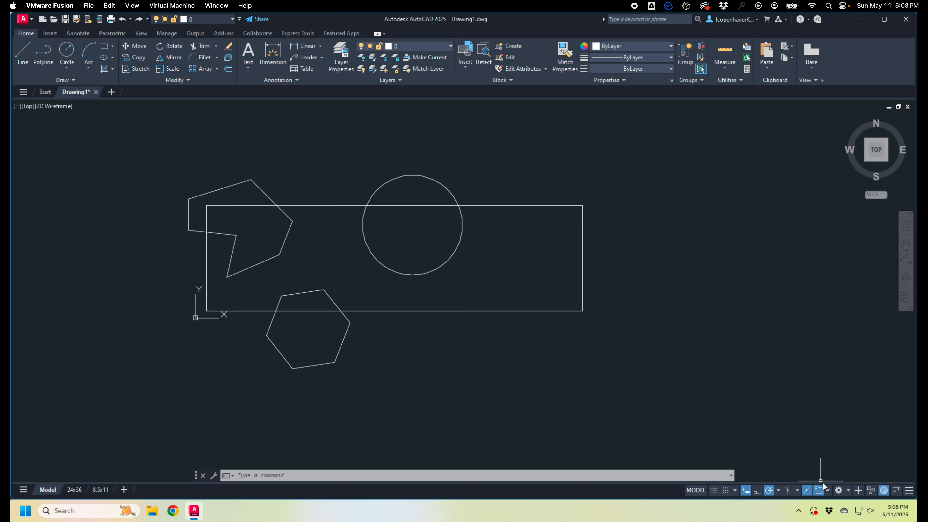
pyautogui.click(819, 491)
pyautogui.click(819, 492)
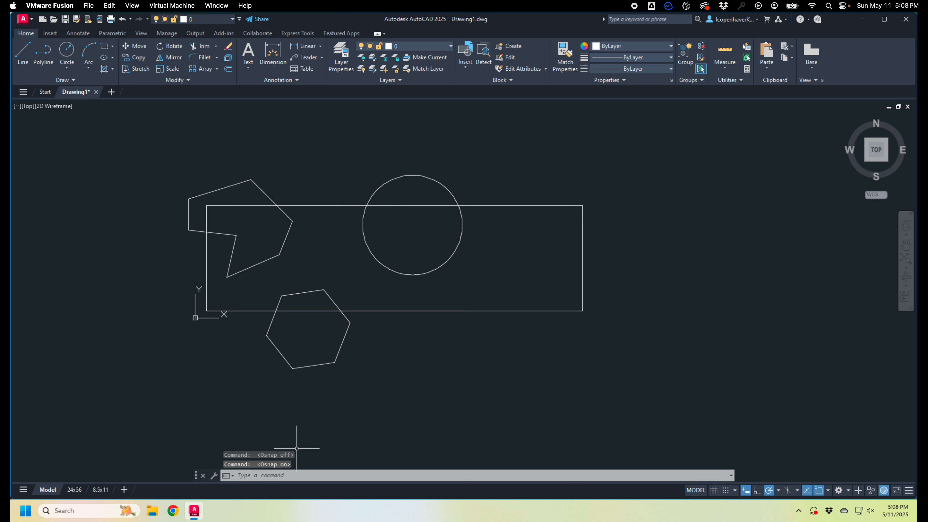
# Step: Enable the Geometric Center and Quadrant object snaps
pyautogui.click(829, 492)
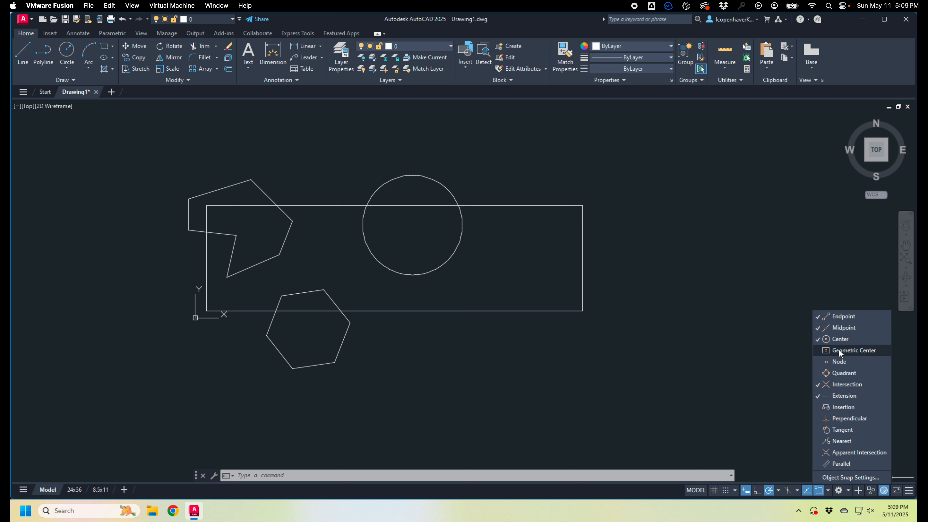
pyautogui.click(830, 350)
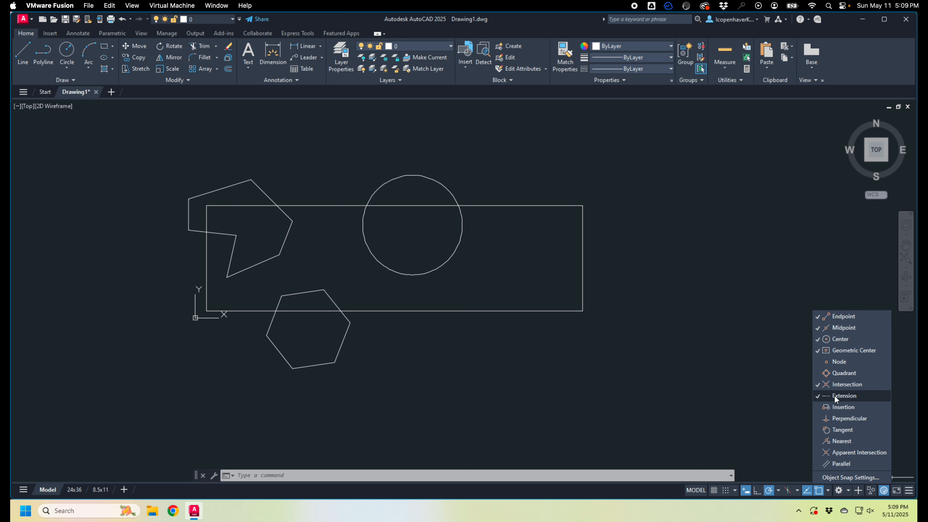
pyautogui.click(841, 371)
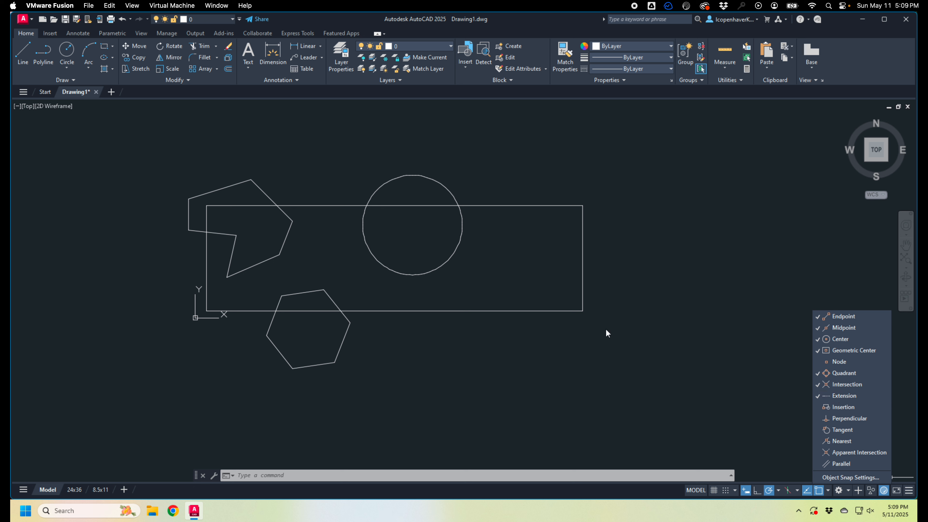
pyautogui.click(617, 244)
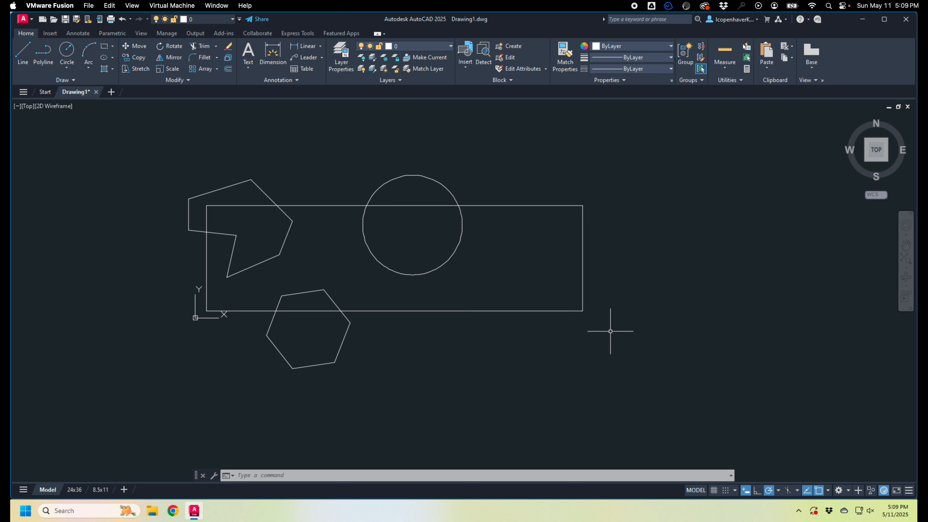
pyautogui.click(610, 324)
pyautogui.click(555, 293)
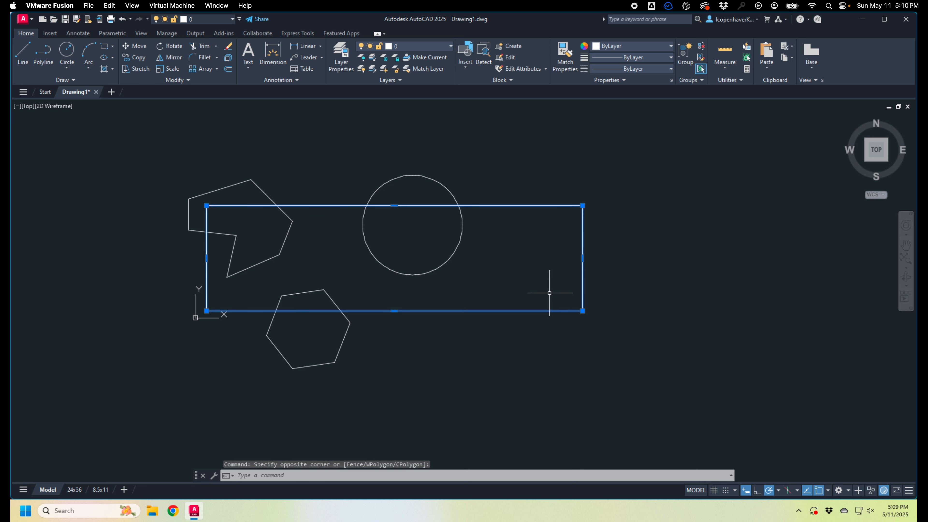
pyautogui.press('Escape')
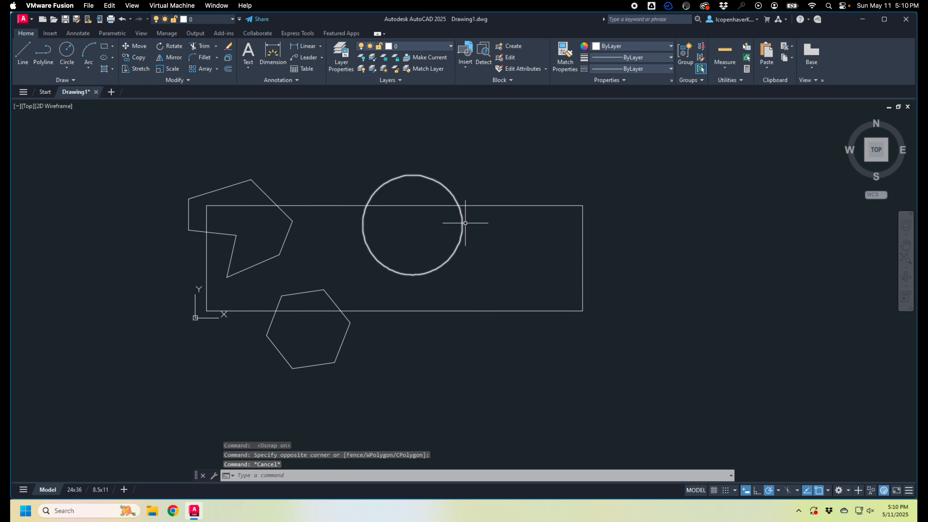
# Step: Move the circle from its top quadrant to the midpoint of the rectangle's top edge
pyautogui.click(443, 175)
pyautogui.click(424, 184)
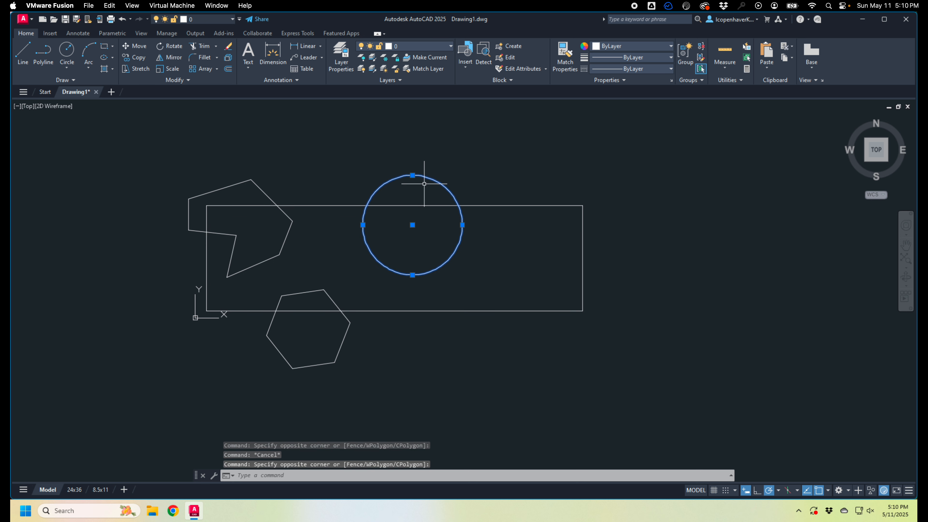
pyautogui.write('m')
pyautogui.press('Return')
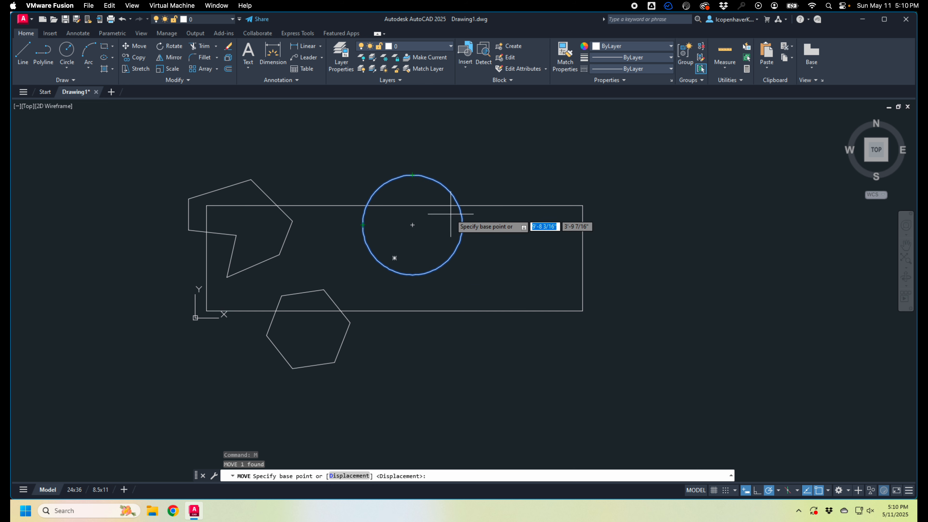
pyautogui.click(413, 176)
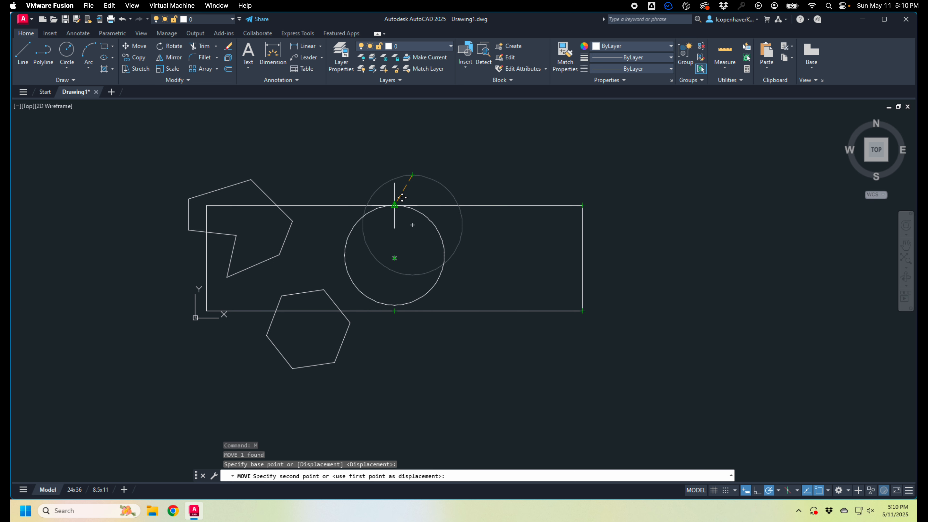
pyautogui.click(402, 197)
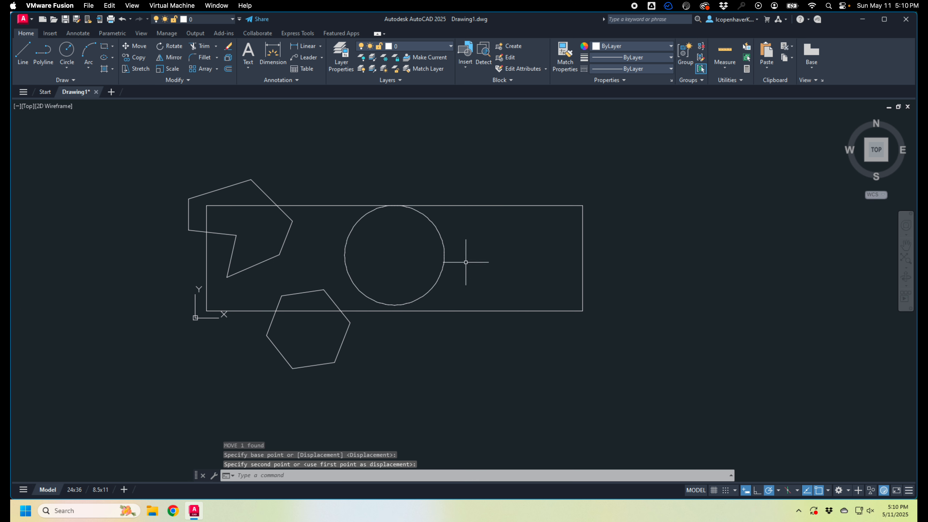
# Step: Stretch the circle's bottom quadrant grip to the midpoint of the rectangle's bottom edge, and undo that grip edit
pyautogui.click(444, 260)
pyautogui.click(394, 305)
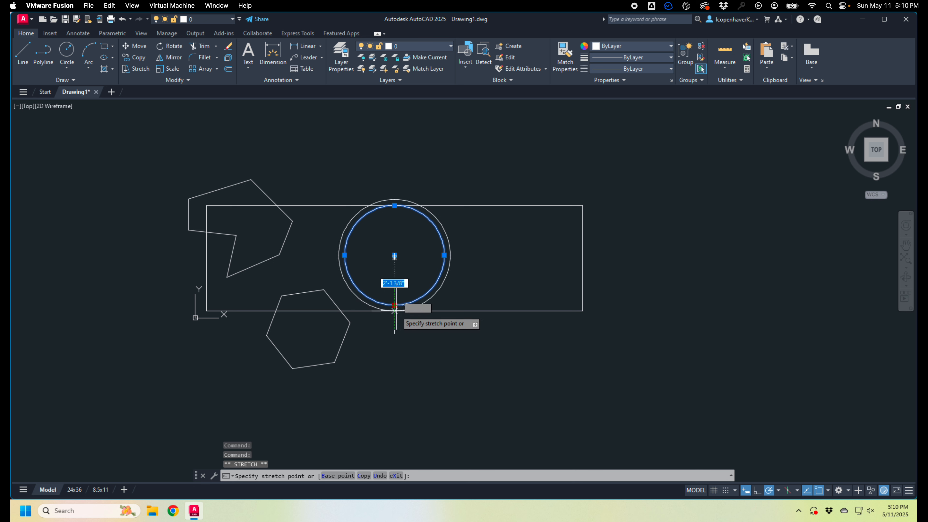
pyautogui.click(395, 310)
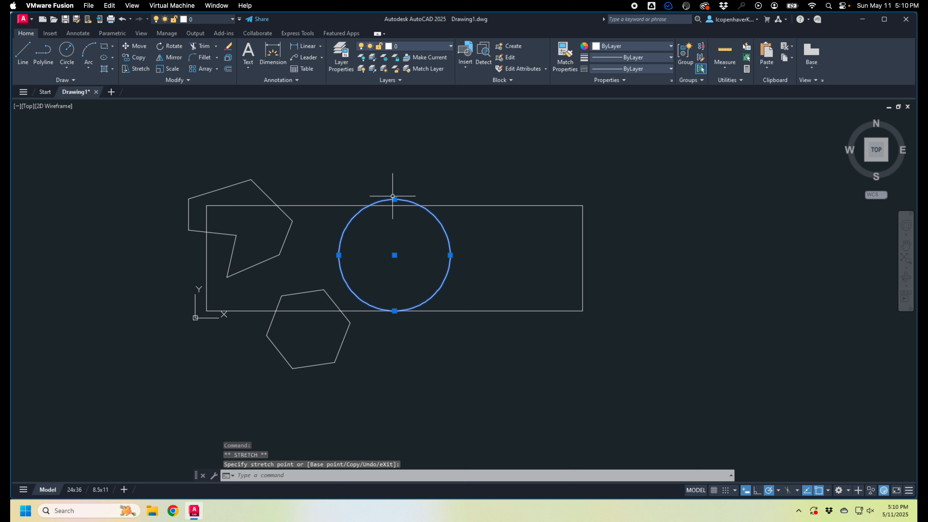
pyautogui.hotkey('ctrl', 'z')
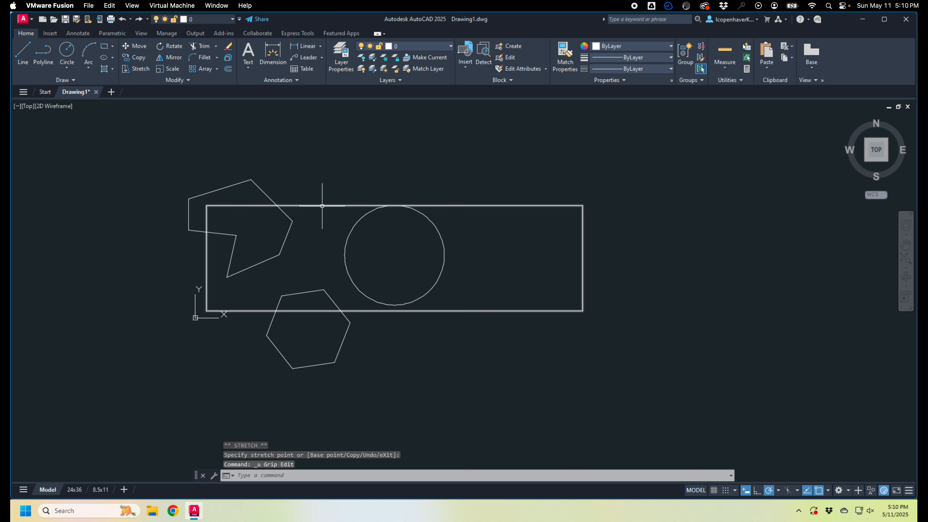
# Step: Delete the circle inside the rectangle
pyautogui.click(288, 235)
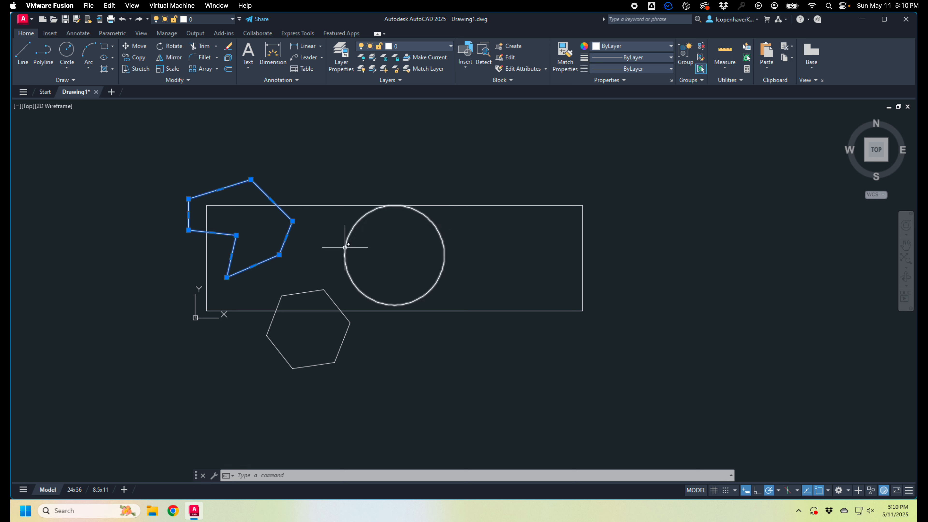
pyautogui.press('Escape')
pyautogui.click(457, 250)
pyautogui.click(435, 251)
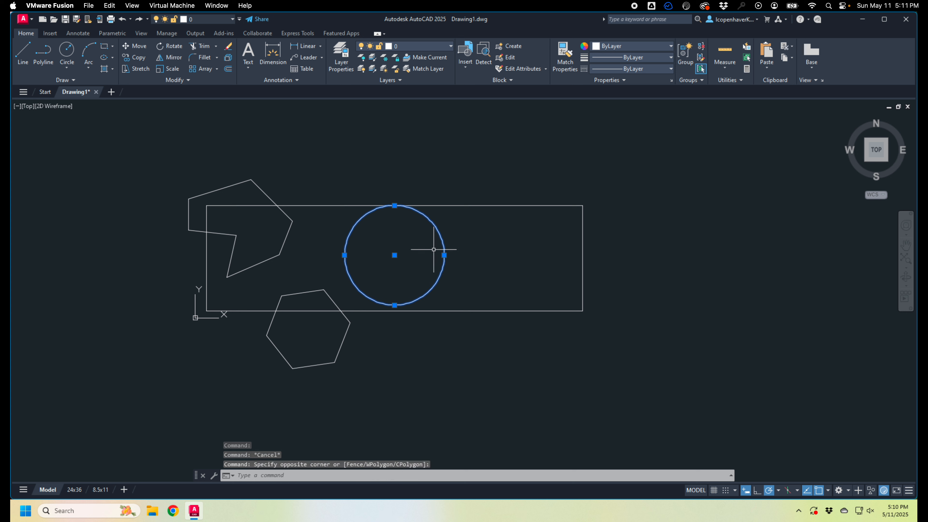
pyautogui.press('Delete')
# Step: Move the hexagon up and to the right so it sits inside the rectangle, near its middle
pyautogui.click(379, 325)
pyautogui.click(348, 322)
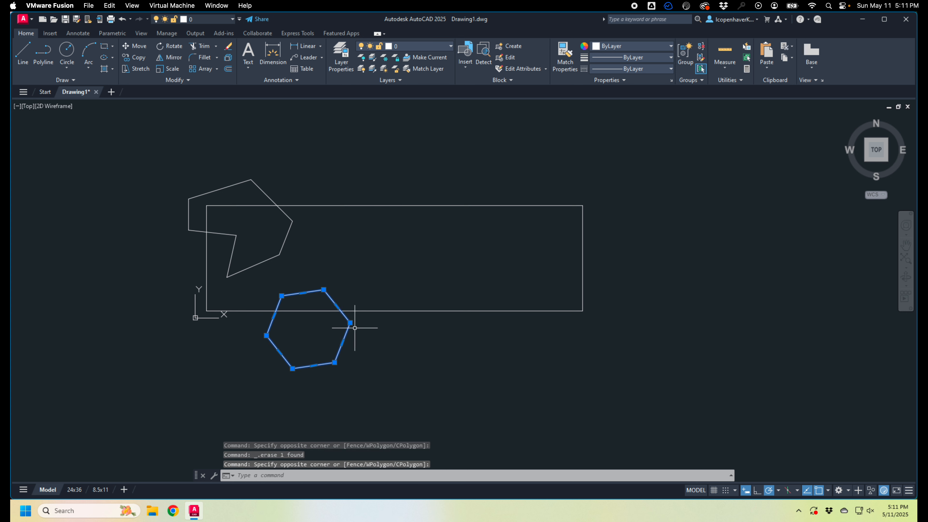
pyautogui.write('m')
pyautogui.press('space')
pyautogui.click(298, 355)
pyautogui.click(363, 278)
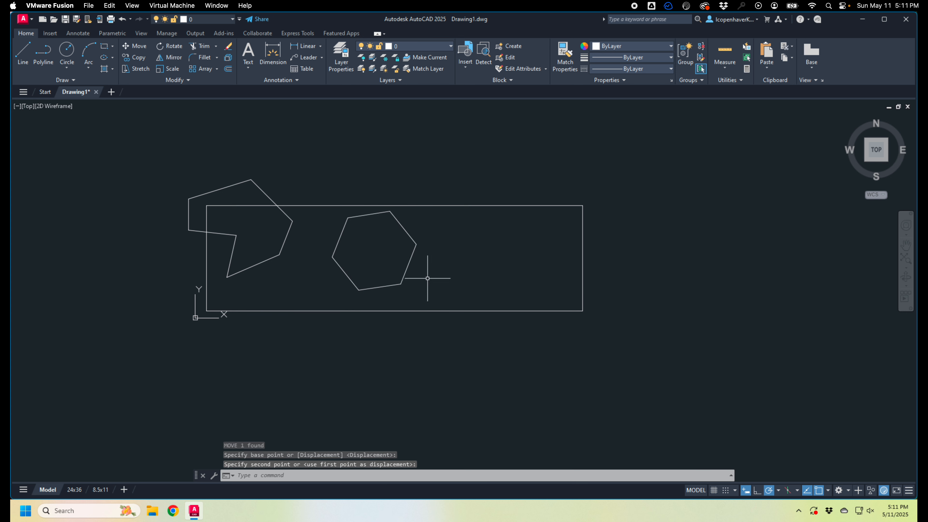
pyautogui.press('Escape')
pyautogui.click(412, 258)
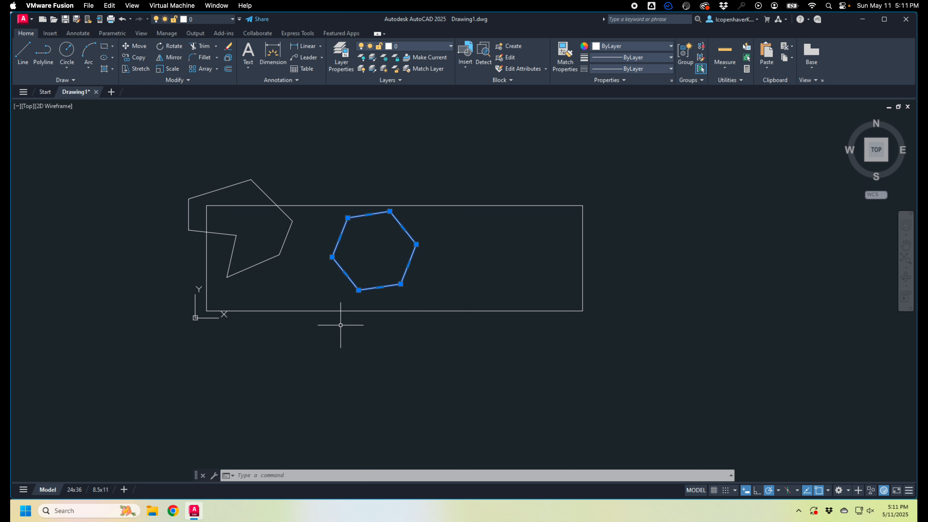
pyautogui.press('Escape')
pyautogui.click(433, 256)
pyautogui.click(398, 258)
pyautogui.write('ro')
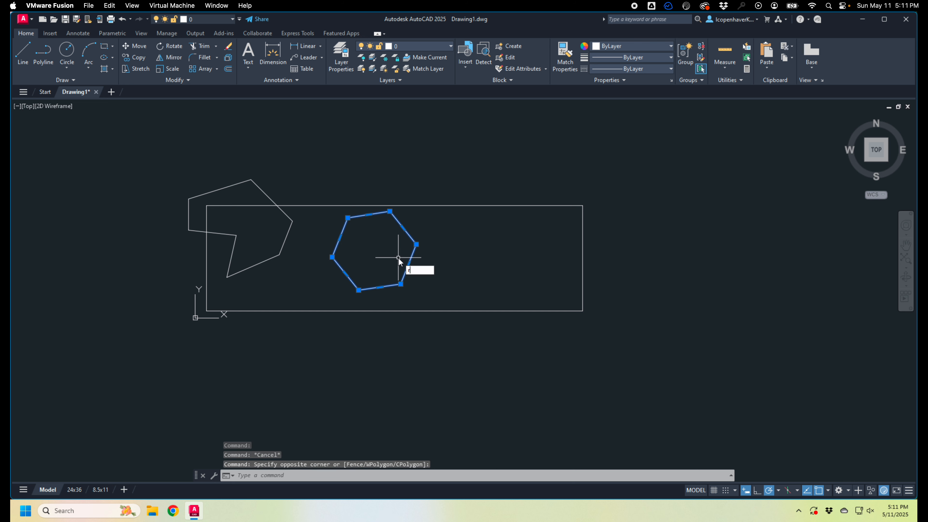
pyautogui.press('Return')
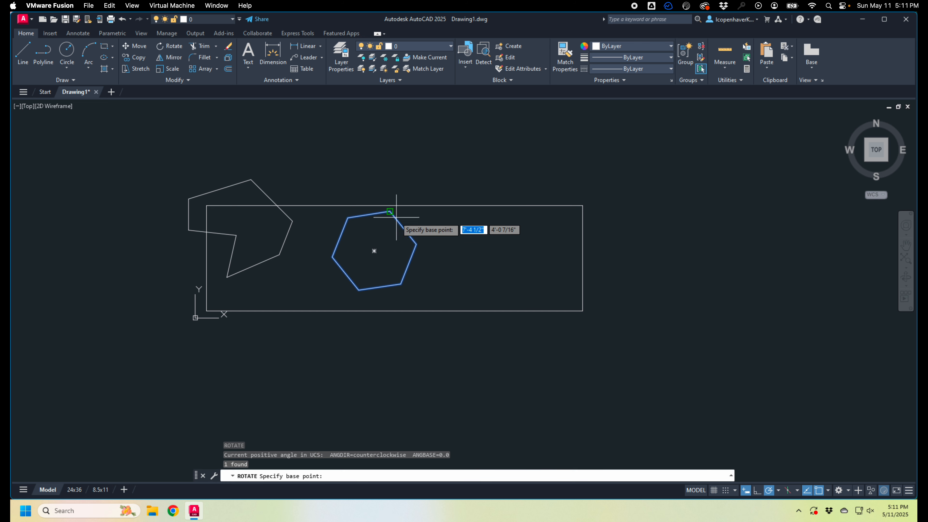
pyautogui.click(374, 251)
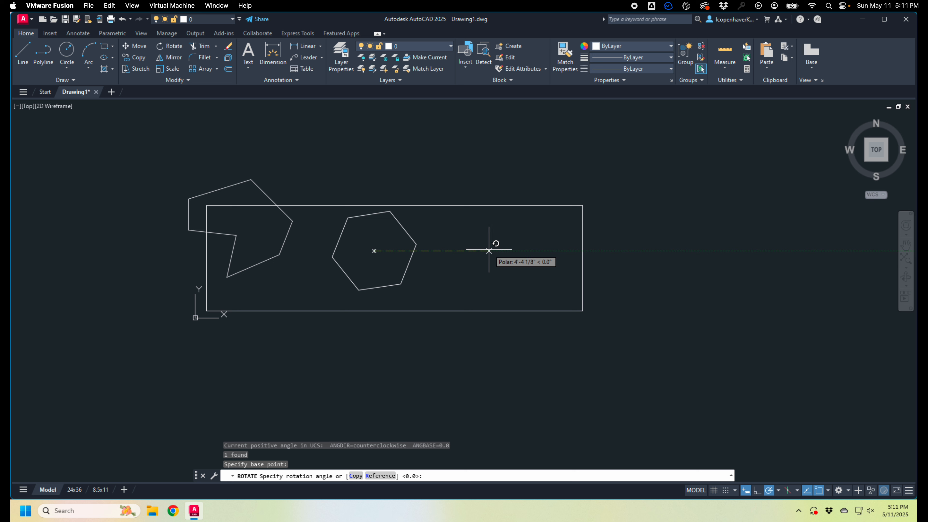
pyautogui.press('Escape')
# Step: Rotate the hexagon by reference about its geometric center, aligning its right vertex with the 0-degree polar direction
pyautogui.moveTo(429, 275); pyautogui.dragTo(372, 254)
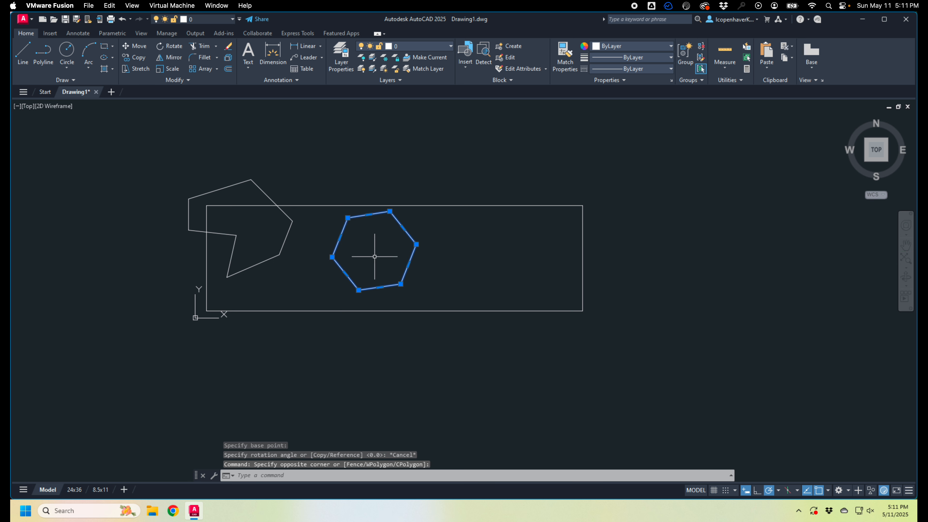
pyautogui.write('ro')
pyautogui.press('Return')
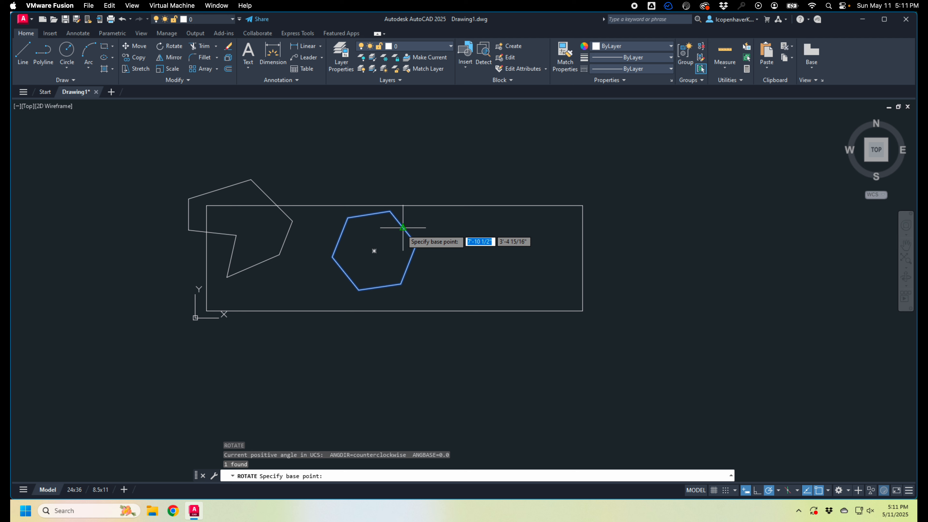
pyautogui.click(374, 251)
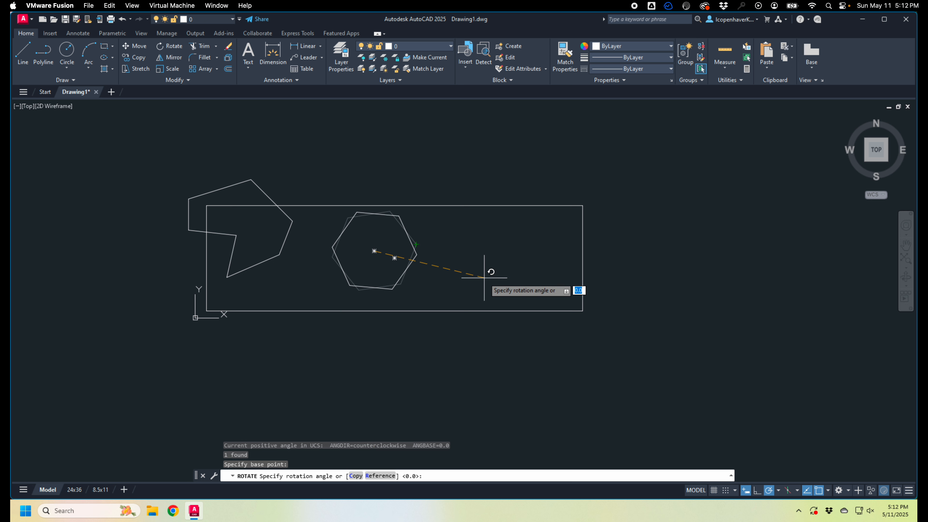
pyautogui.write('r')
pyautogui.press('Return')
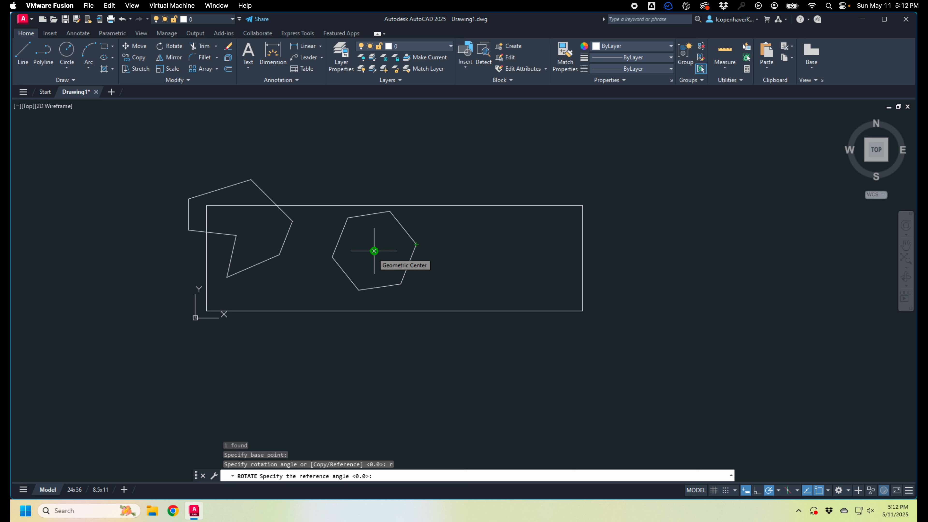
pyautogui.click(374, 251)
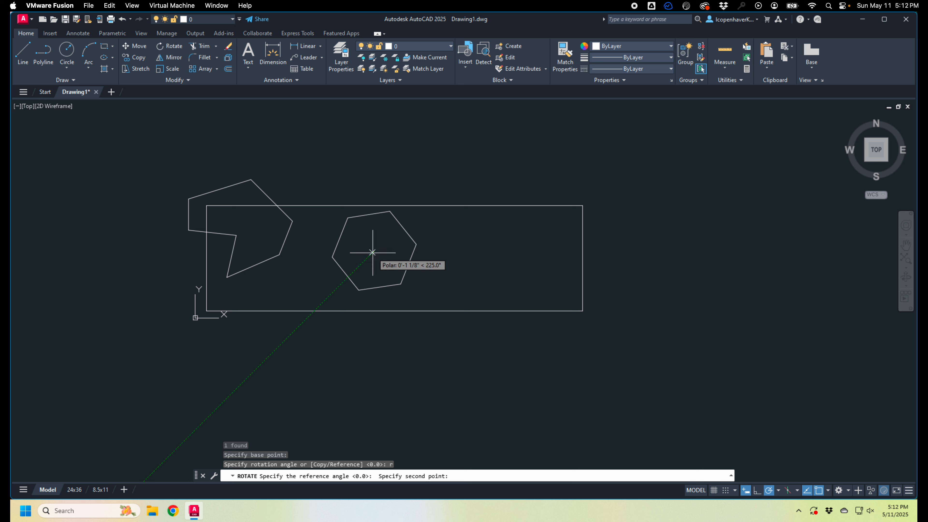
pyautogui.click(416, 244)
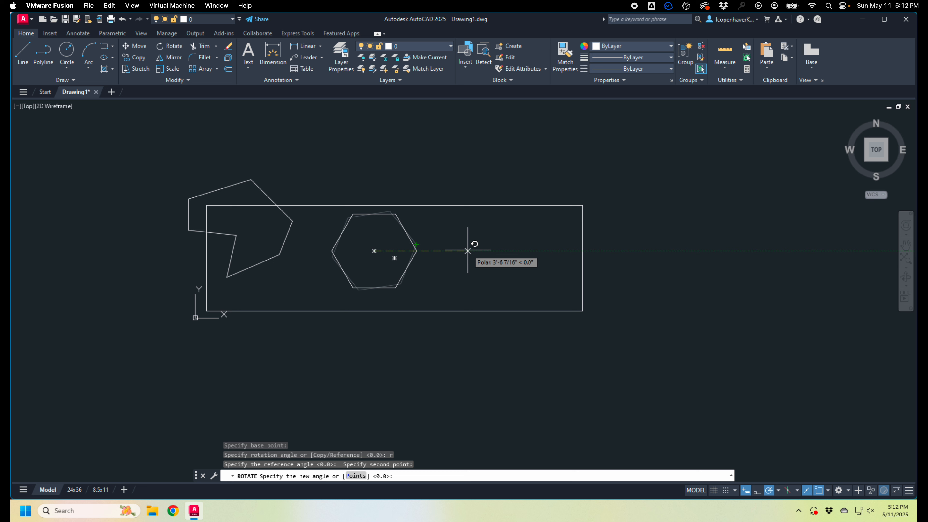
pyautogui.click(468, 250)
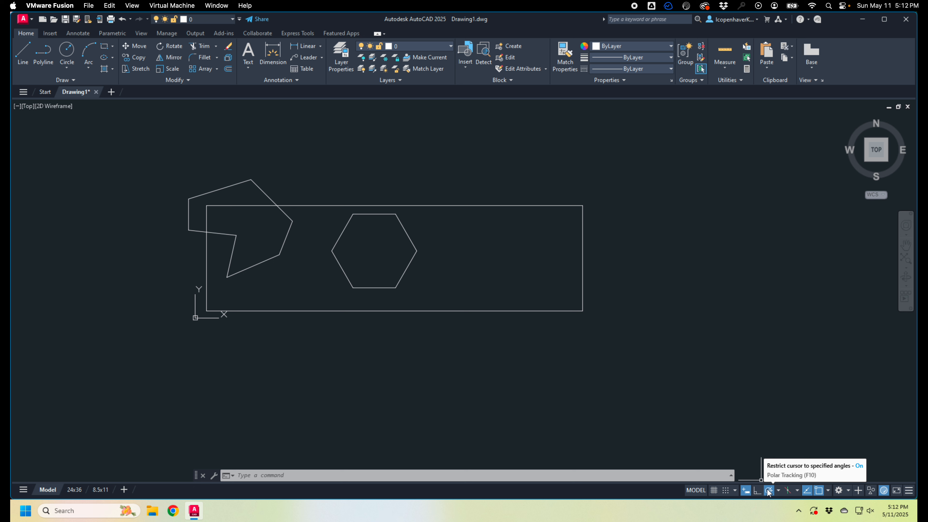
# Step: Set the polar tracking angles to 30-degree increments
pyautogui.rightClick(769, 492)
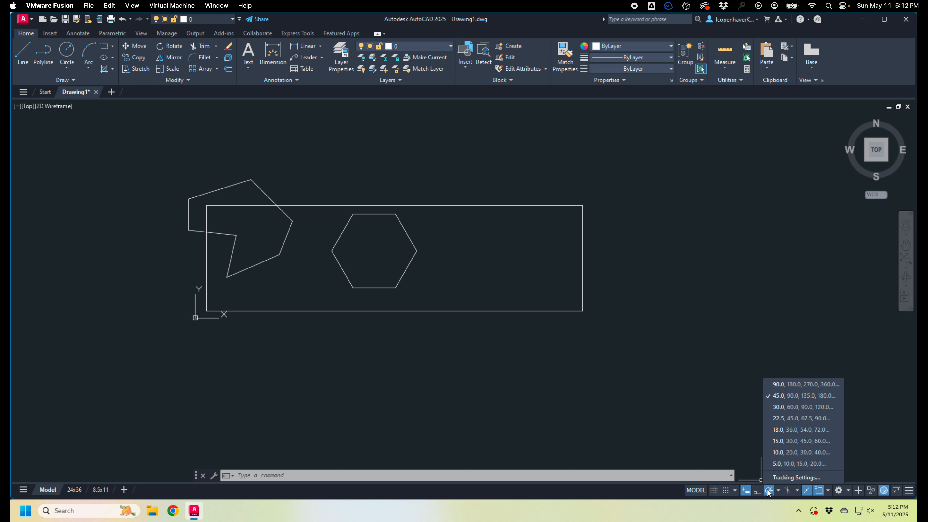
pyautogui.click(802, 404)
pyautogui.click(619, 323)
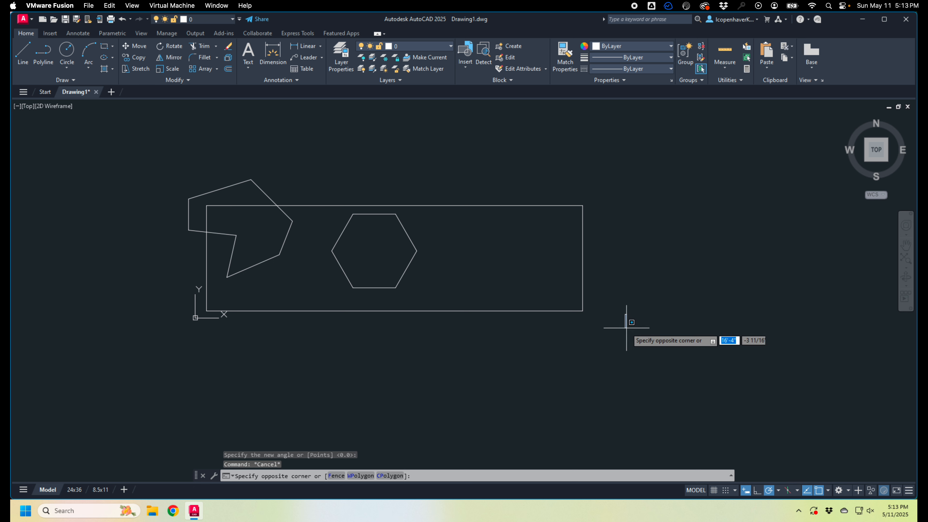
pyautogui.click(697, 384)
# Step: Undo the hexagon's rotation and switch polar tracking off
pyautogui.click(475, 291)
pyautogui.click(377, 262)
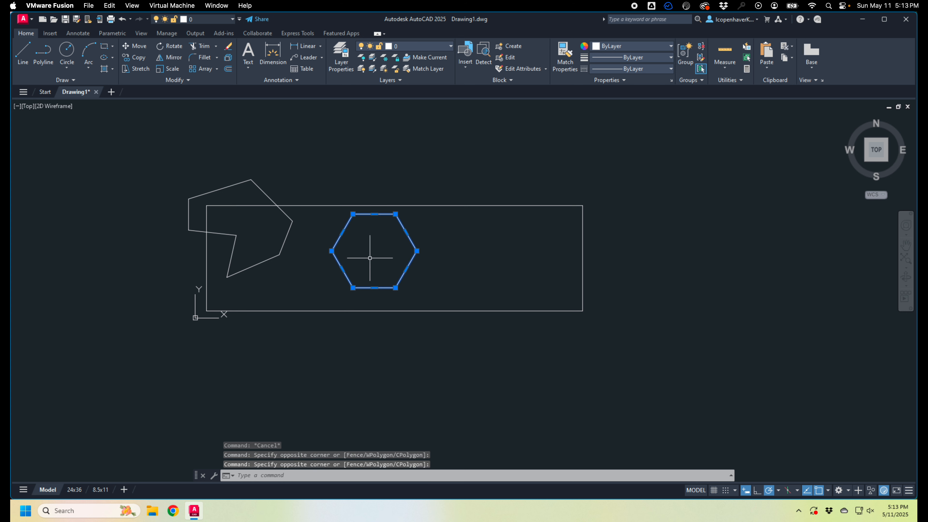
pyautogui.click(769, 490)
pyautogui.press('Escape')
pyautogui.hotkey('ctrl', 'z')
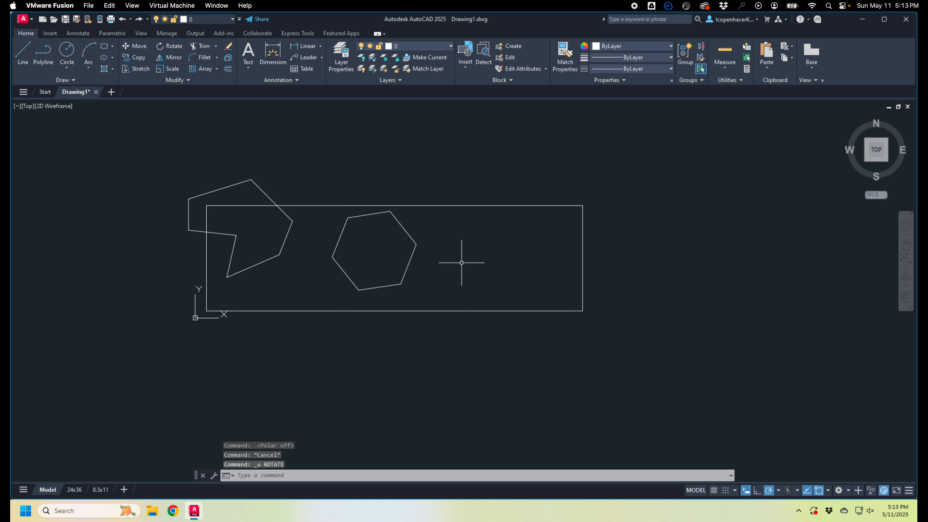
pyautogui.click(769, 490)
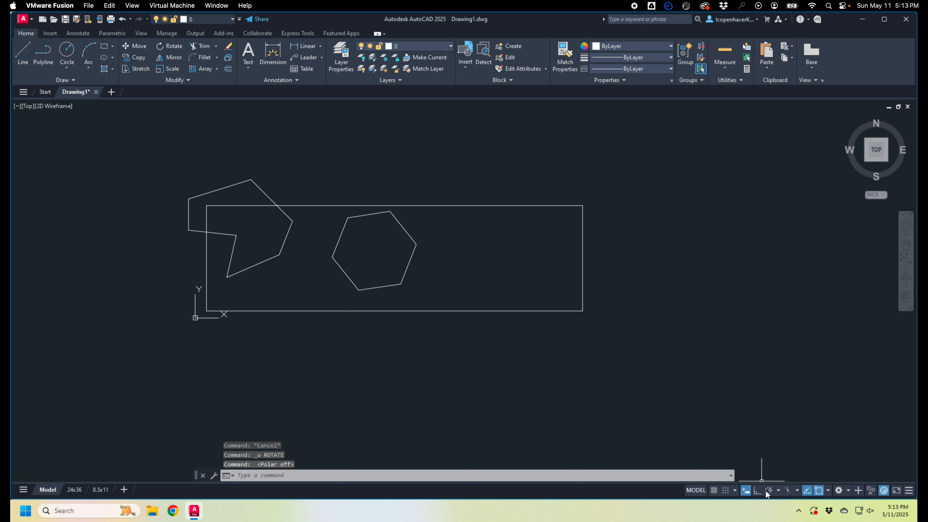
# Step: Rotate the hexagon about its geometric center, using the line from center to right vertex as reference and 0 as the new angle
pyautogui.click(419, 260)
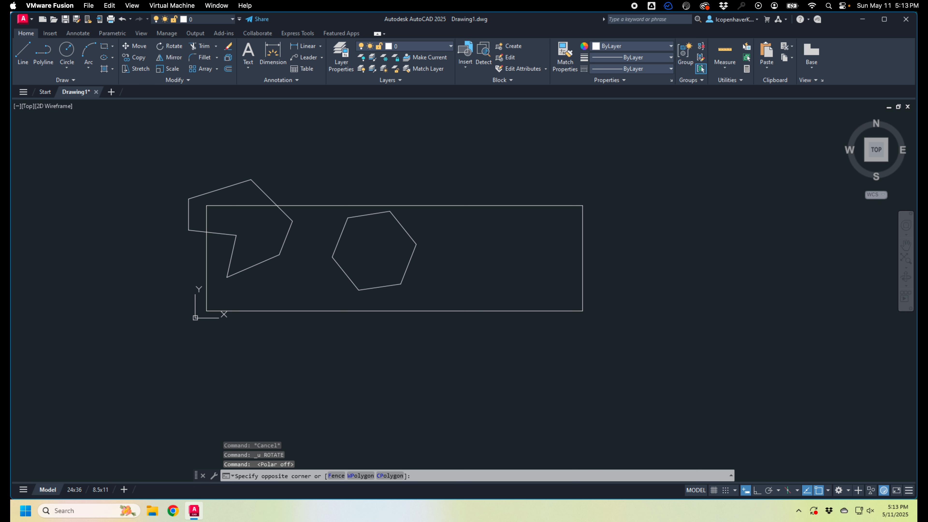
pyautogui.click(393, 275)
pyautogui.write('ro')
pyautogui.press('Return')
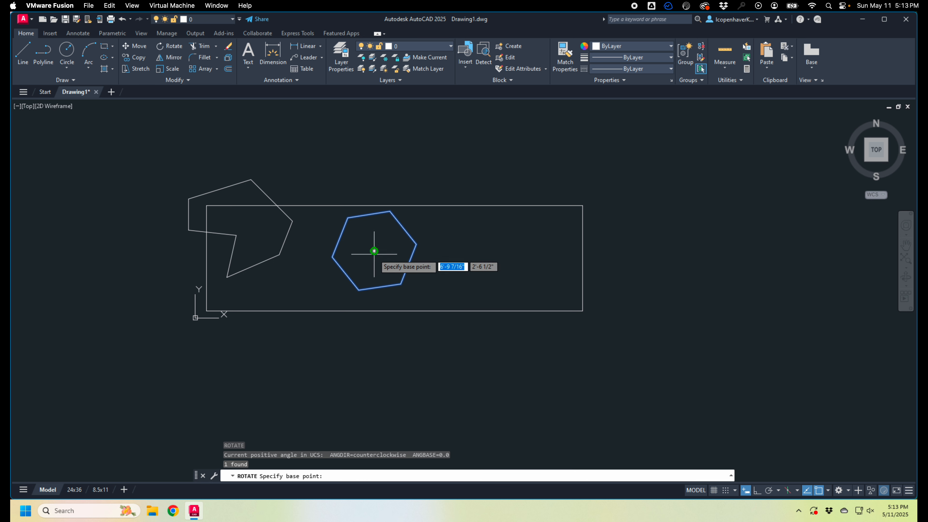
pyautogui.click(375, 252)
pyautogui.write('r')
pyautogui.press('Return')
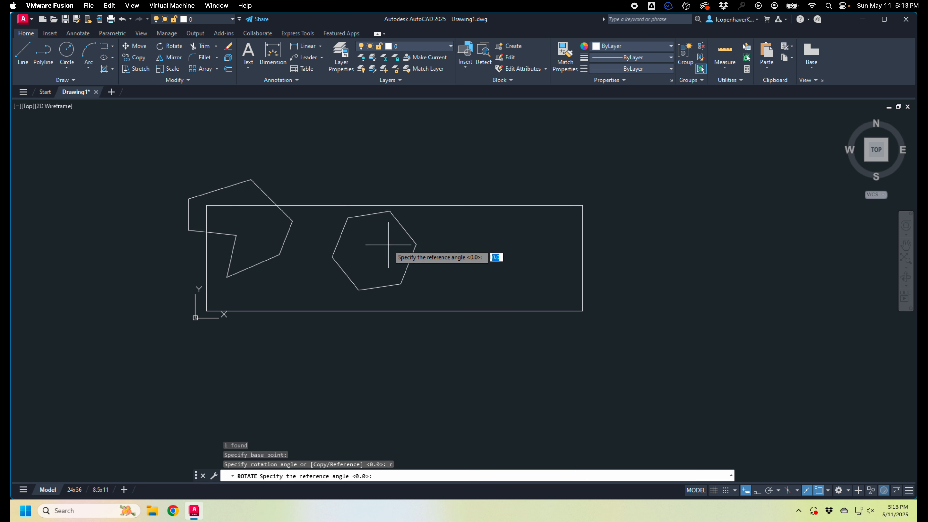
pyautogui.click(374, 251)
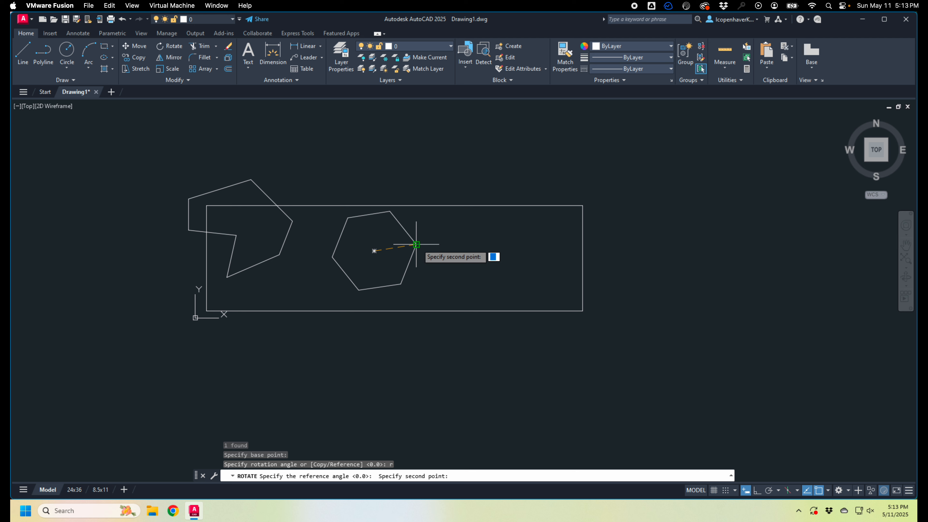
pyautogui.click(416, 244)
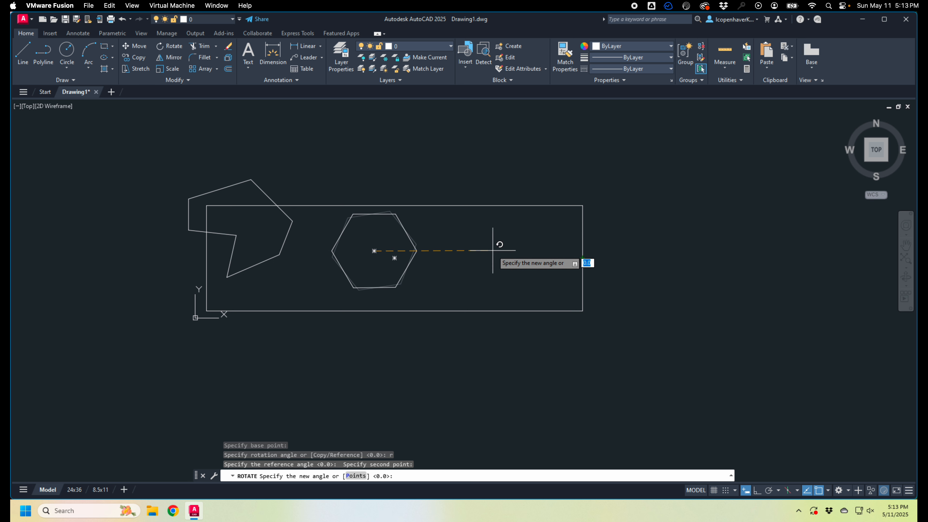
pyautogui.write('0')
pyautogui.press('Return')
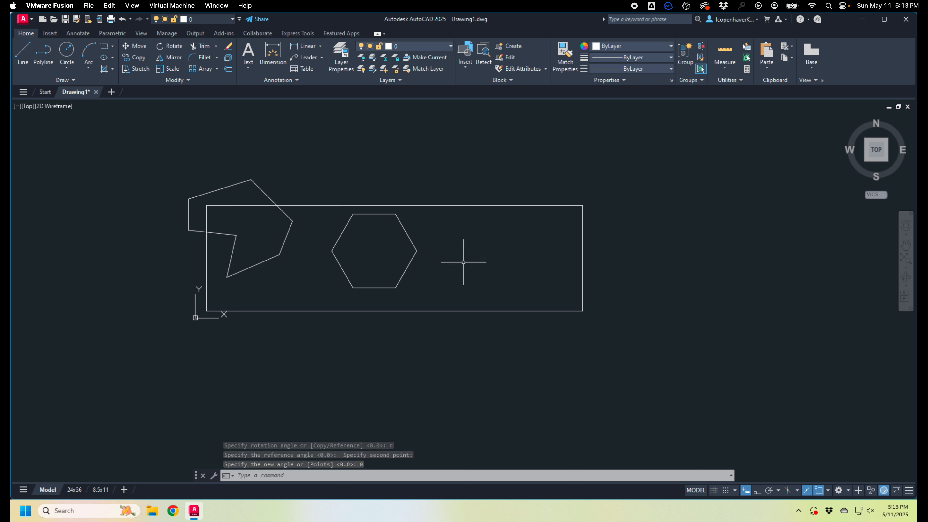
pyautogui.click(410, 263)
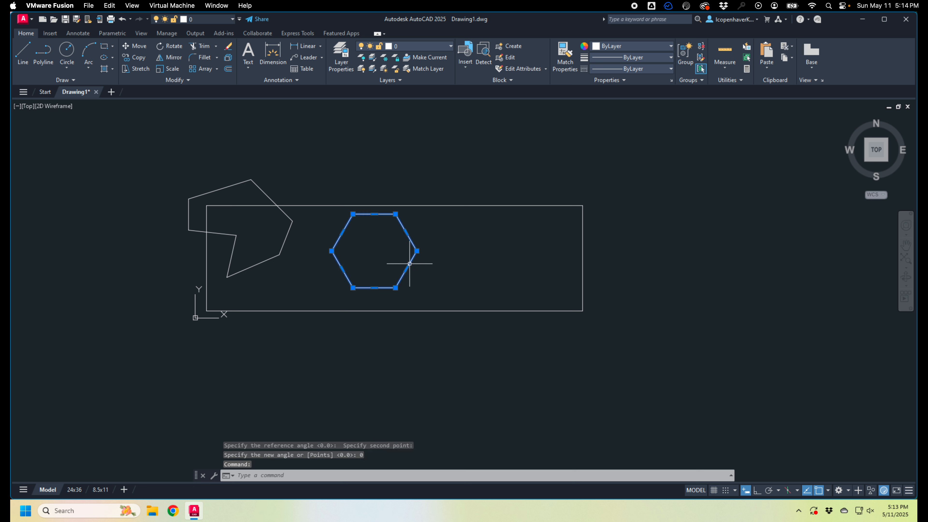
pyautogui.press('Escape')
pyautogui.click(431, 239)
pyautogui.click(386, 242)
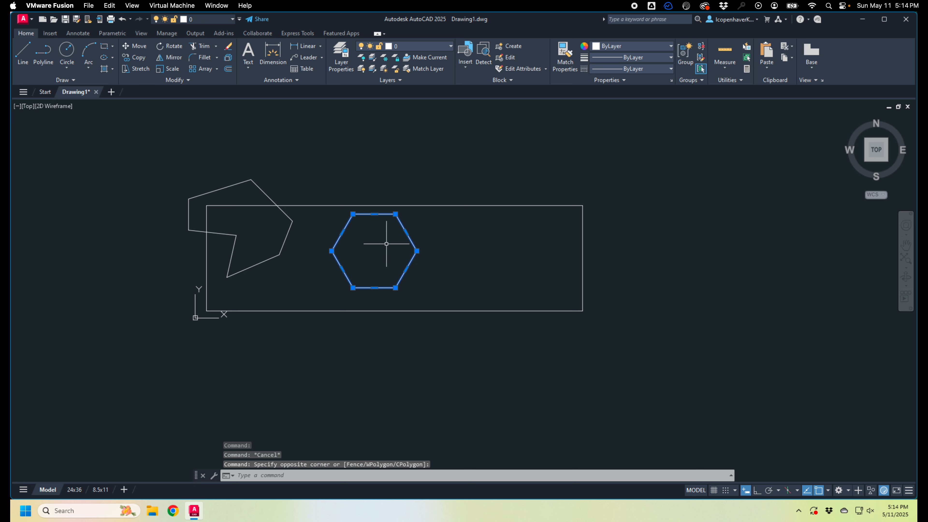
pyautogui.press('Escape')
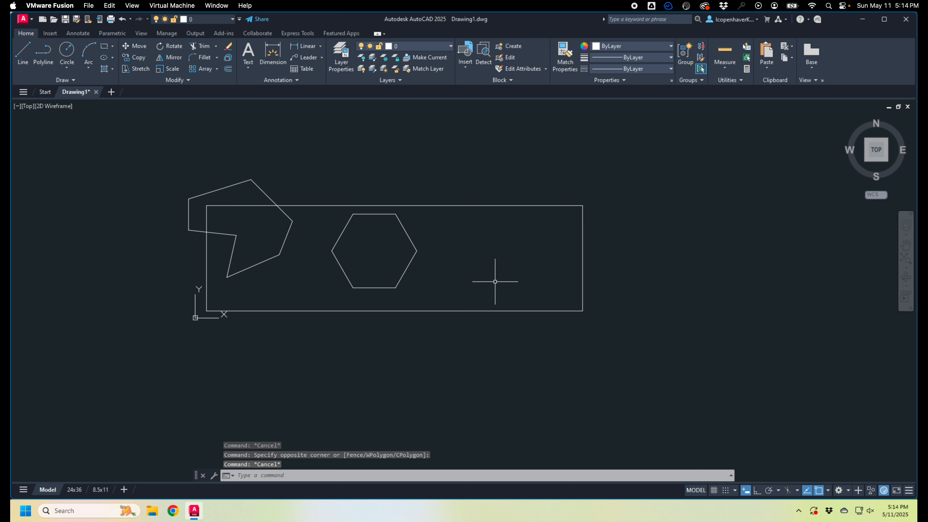
# Step: Rotate the hexagon by reference about its geometric center, bringing its right vertex to 50 degrees, and turn polar tracking on during the command
pyautogui.click(413, 258)
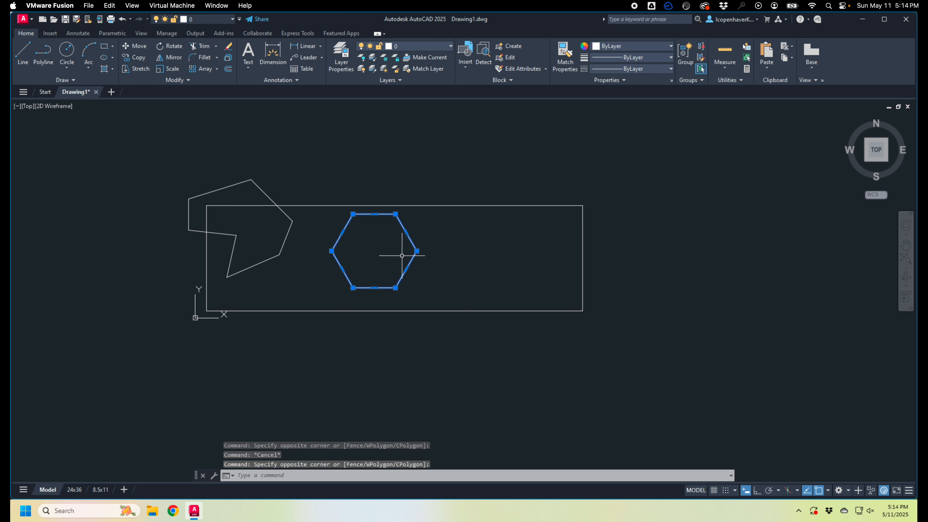
pyautogui.write('ro')
pyautogui.press('Return')
pyautogui.click(375, 251)
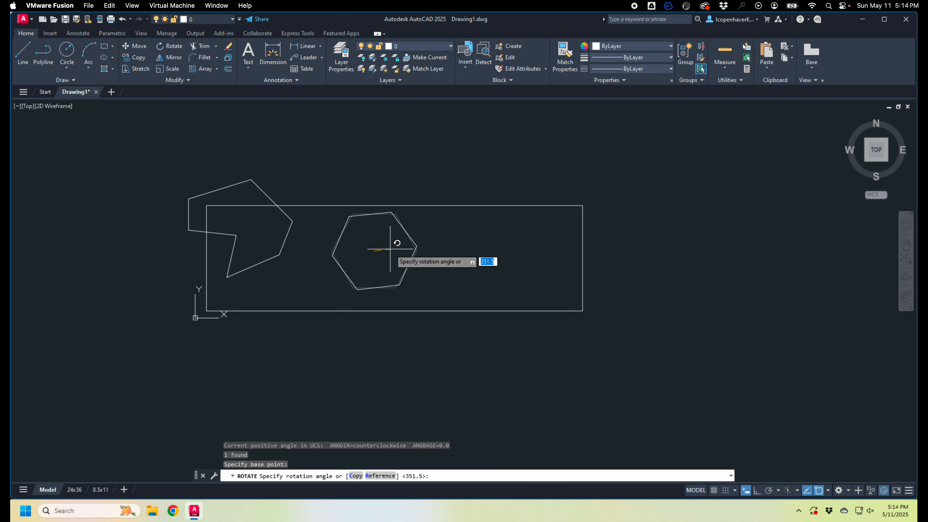
pyautogui.write('r')
pyautogui.press('Return')
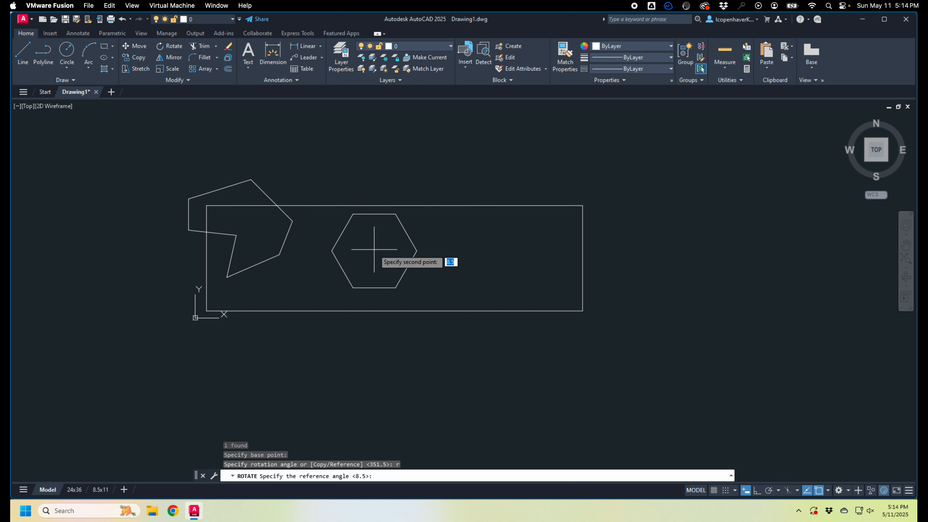
pyautogui.click(374, 251)
pyautogui.click(394, 259)
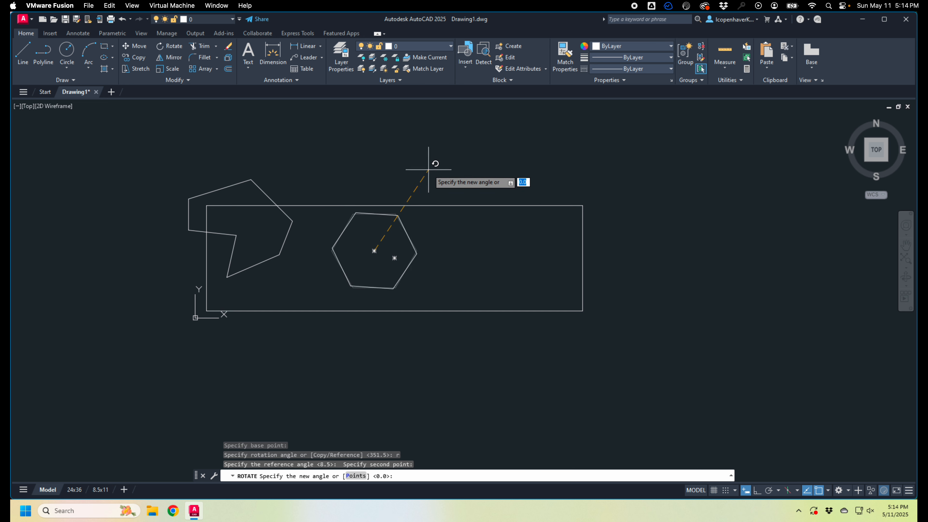
pyautogui.click(769, 490)
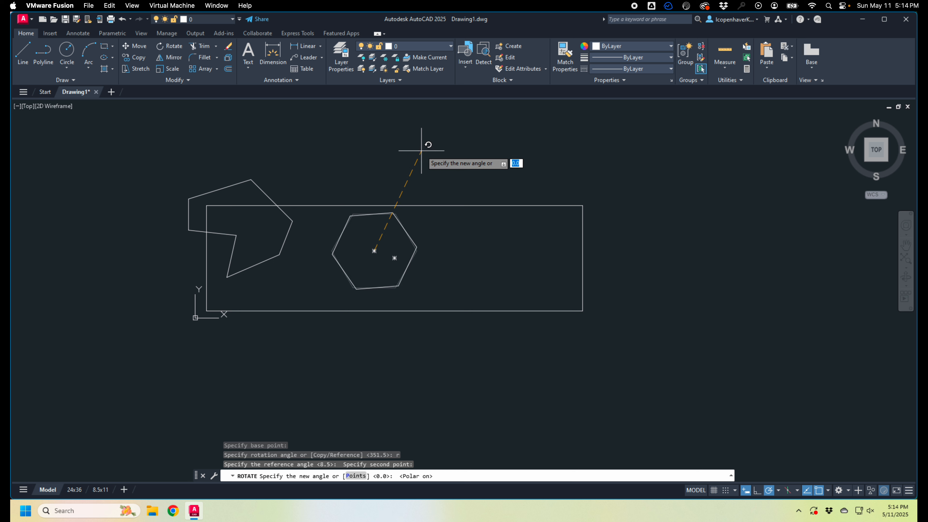
pyautogui.write('50')
pyautogui.press('Return')
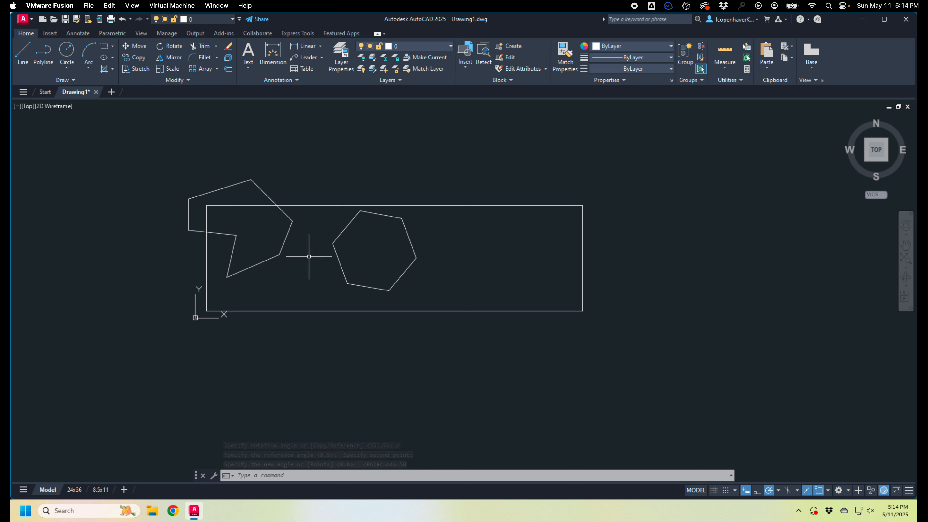
pyautogui.click(283, 239)
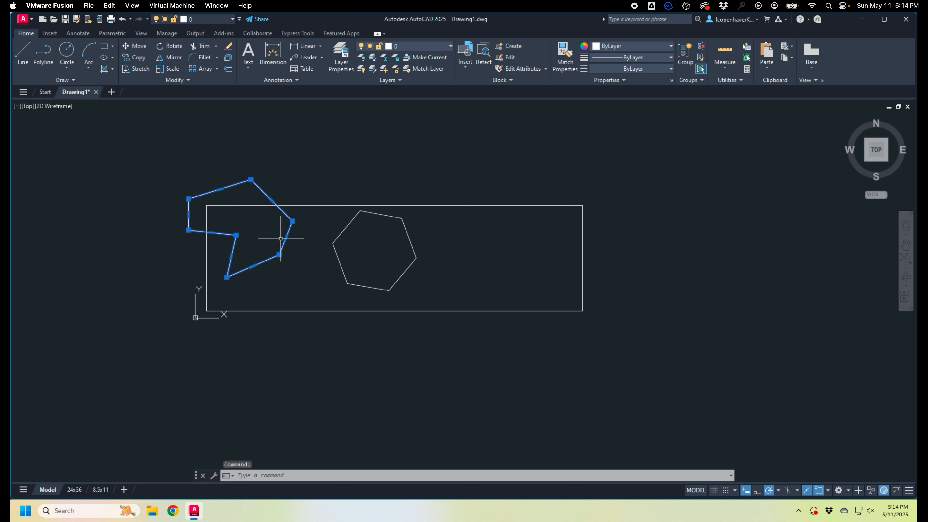
pyautogui.press('Escape')
pyautogui.click(284, 239)
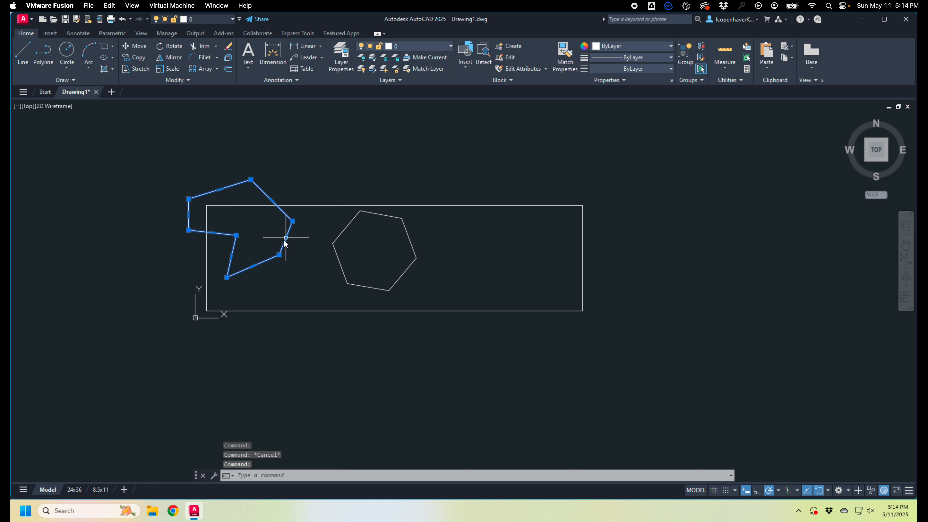
pyautogui.press('Escape')
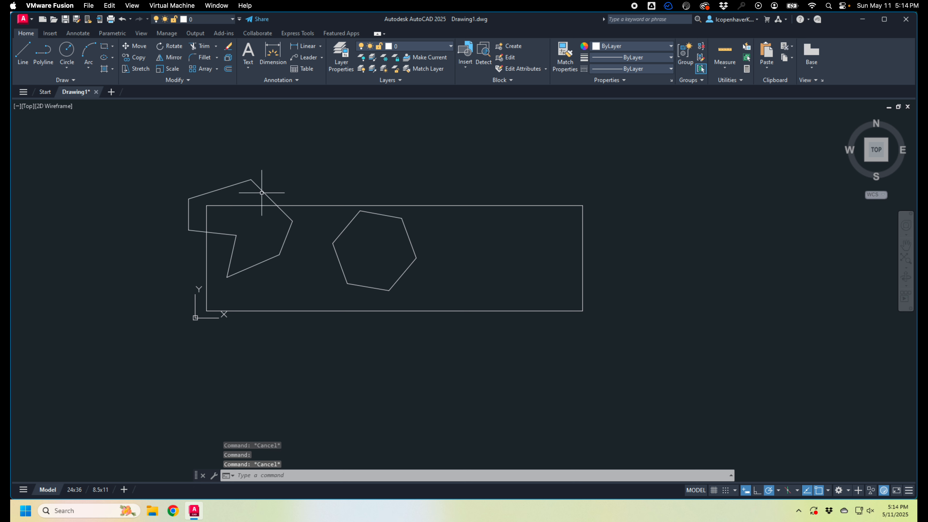
pyautogui.click(260, 191)
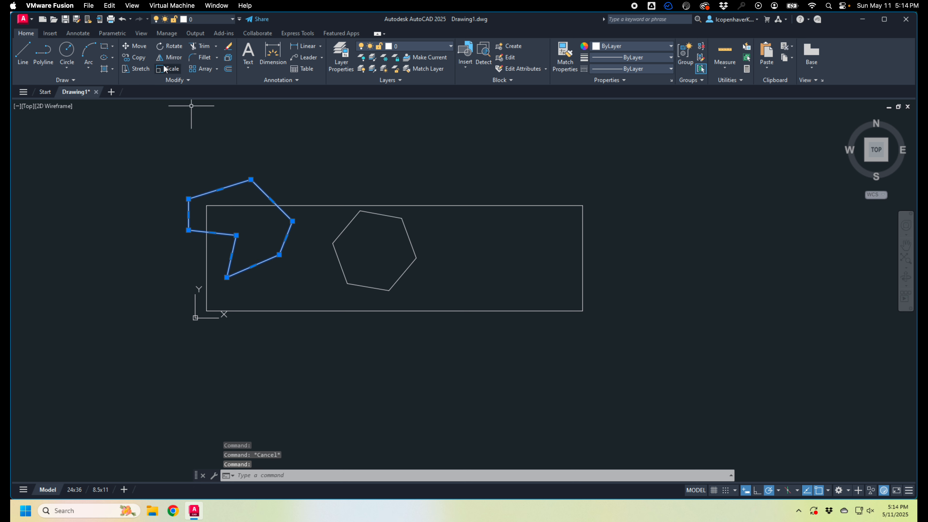
pyautogui.click(168, 58)
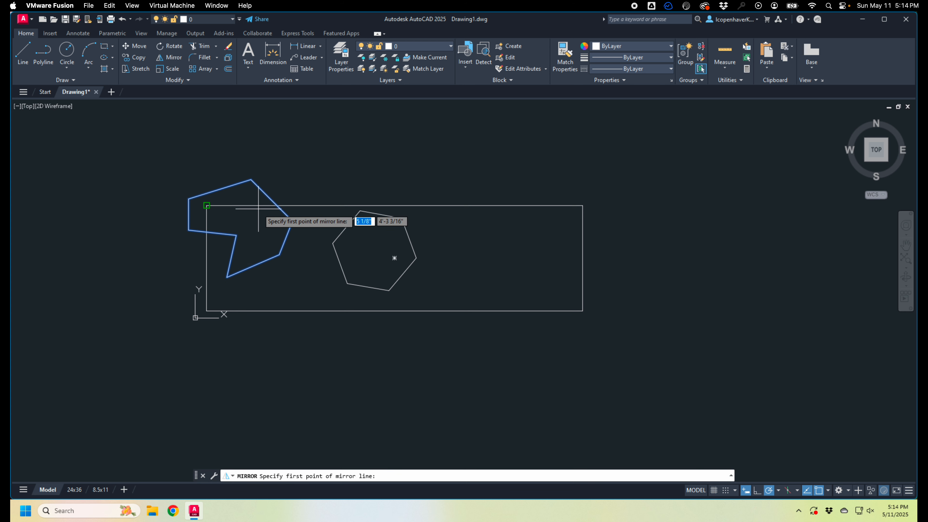
pyautogui.press('Escape')
# Step: Mirror the irregular polygon about a vertical line through its rightmost vertex, keeping the source object
pyautogui.click(267, 199)
pyautogui.write('mirr')
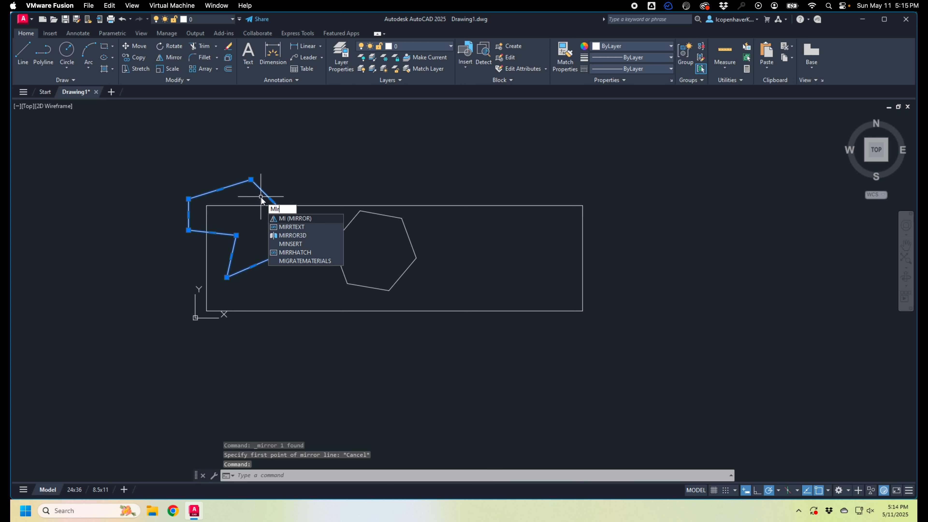
pyautogui.press('Return')
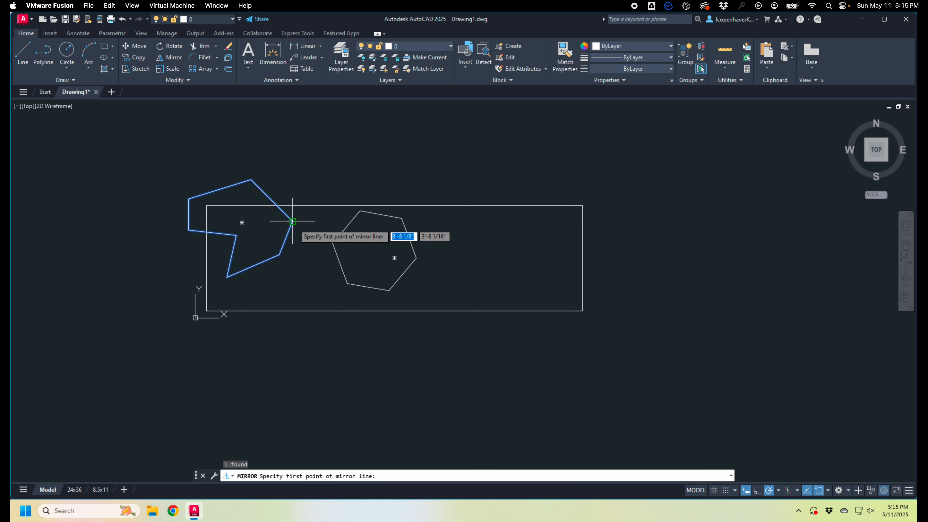
pyautogui.click(292, 221)
pyautogui.click(292, 142)
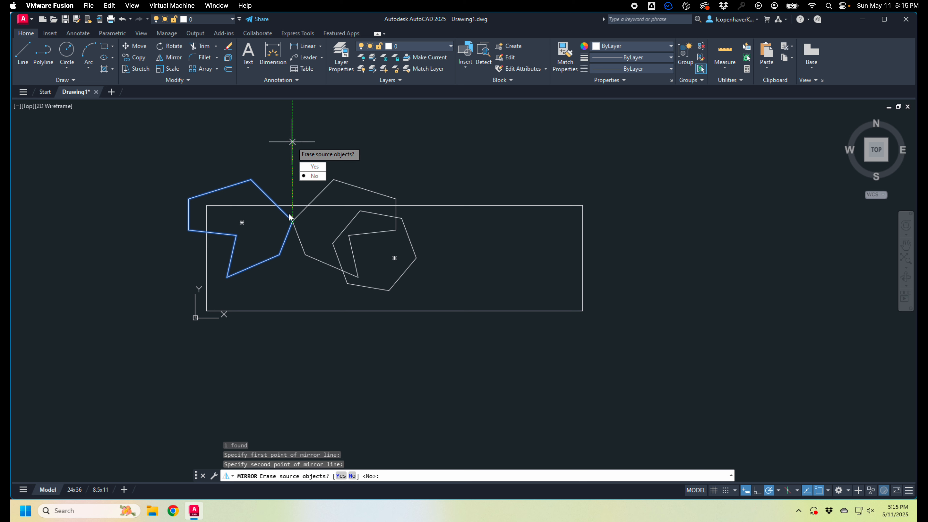
pyautogui.press('Return')
# Step: Erase the hexagon overlapping the mirrored copy
pyautogui.click(435, 258)
pyautogui.click(408, 254)
pyautogui.press('Delete')
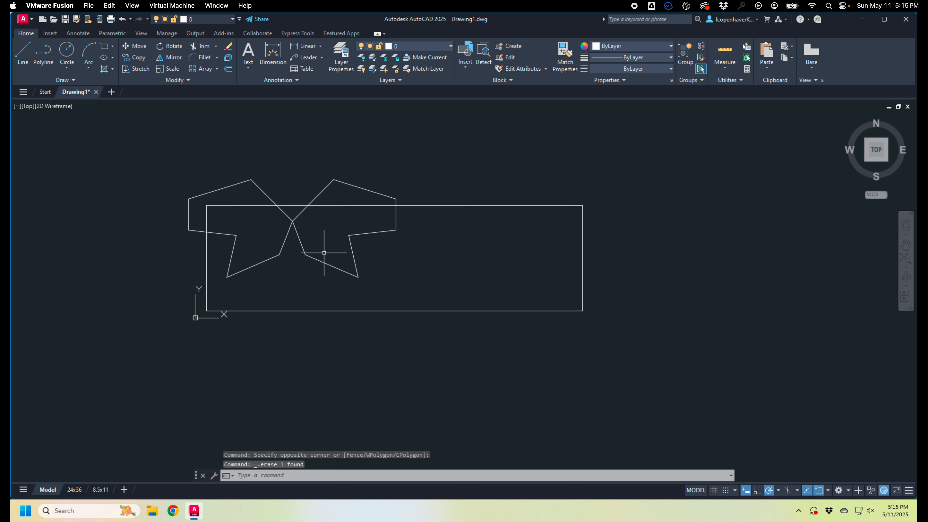
# Step: Undo the hexagon's deletion, the mirror operation and the last two hexagon rotations
pyautogui.hotkey('ctrl', 'z')
pyautogui.hotkey('ctrl', 'z')
pyautogui.hotkey('ctrl', 'z')
pyautogui.hotkey('ctrl', 'z')
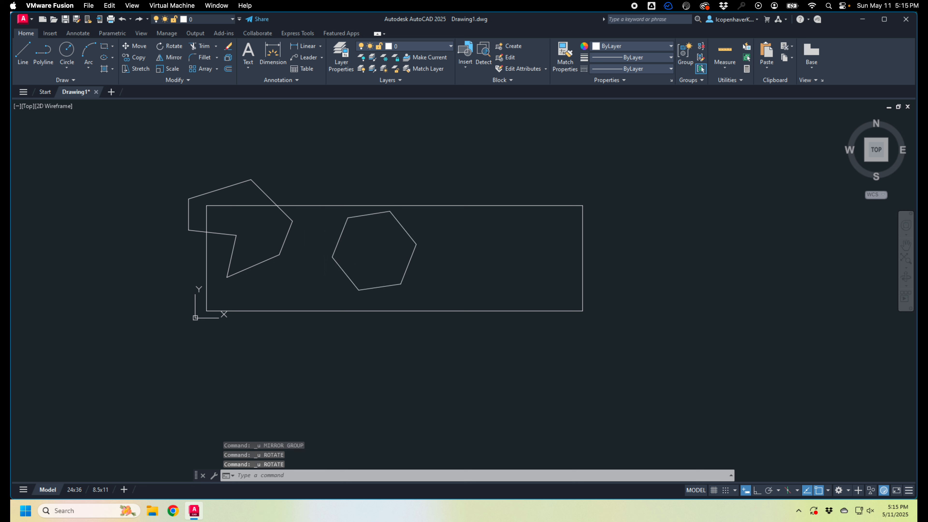
# Step: Delete the hexagon inside the long rectangle
pyautogui.click(335, 251)
pyautogui.click(321, 255)
pyautogui.press('Delete')
# Step: Mirror the irregular polygon about a vertical line through its rightmost vertex, erasing the source object
pyautogui.click(308, 243)
pyautogui.click(274, 228)
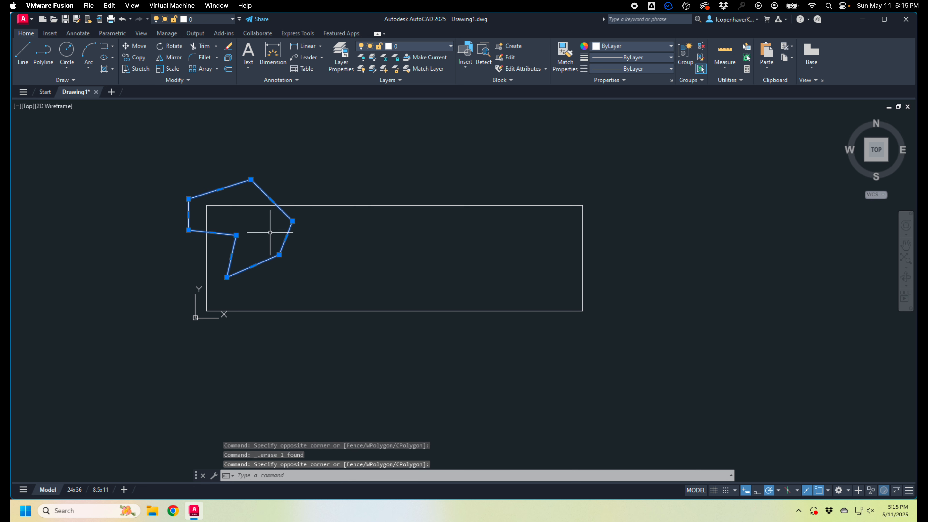
pyautogui.write('mi')
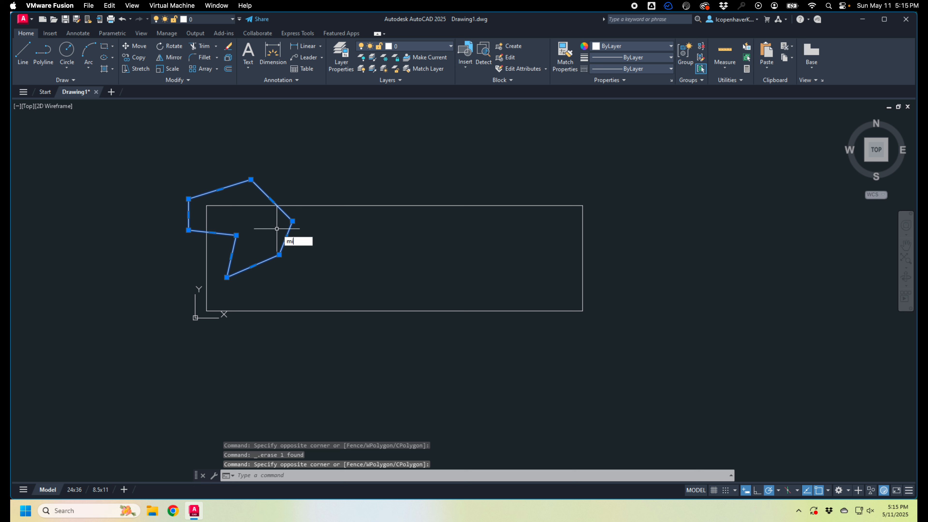
pyautogui.write('r')
pyautogui.press('Return')
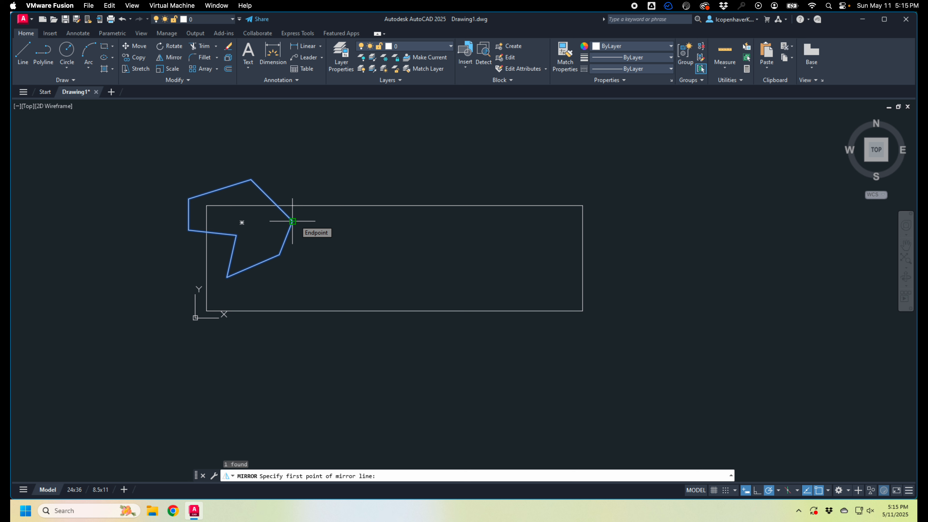
pyautogui.click(293, 221)
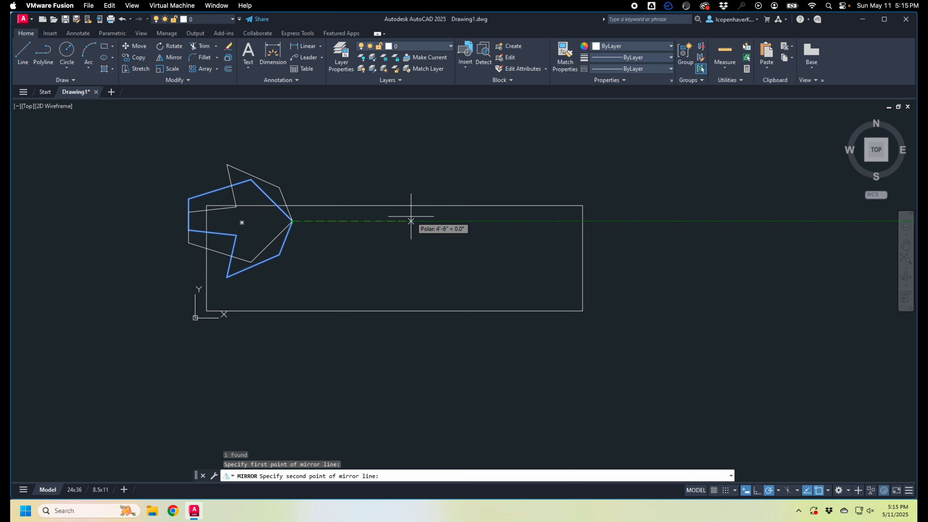
pyautogui.click(292, 318)
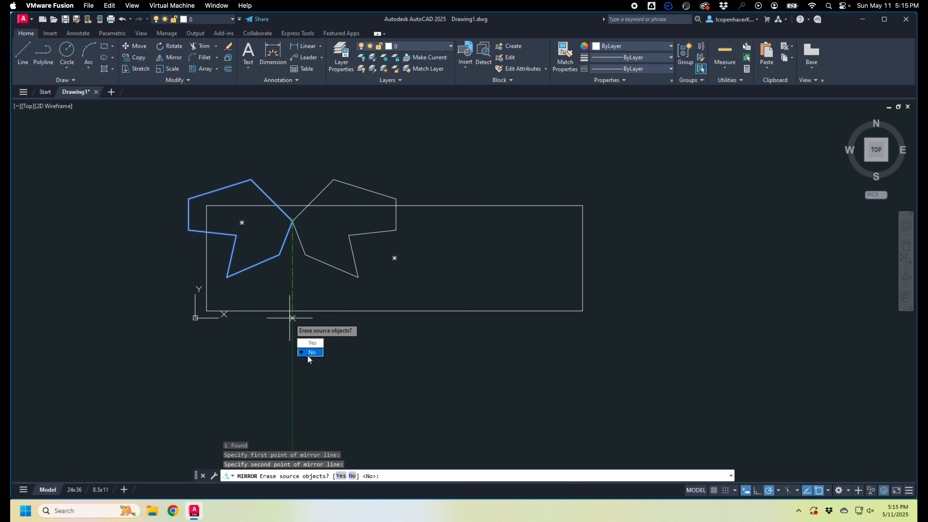
pyautogui.click(311, 344)
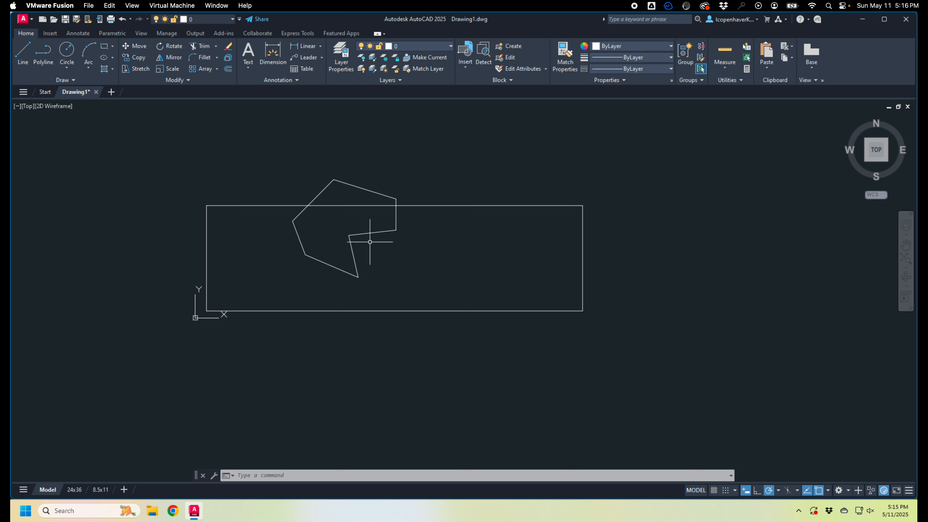
# Step: Delete the mirrored polygon and the long rectangle to empty the drawing
pyautogui.click(466, 259)
pyautogui.click(335, 183)
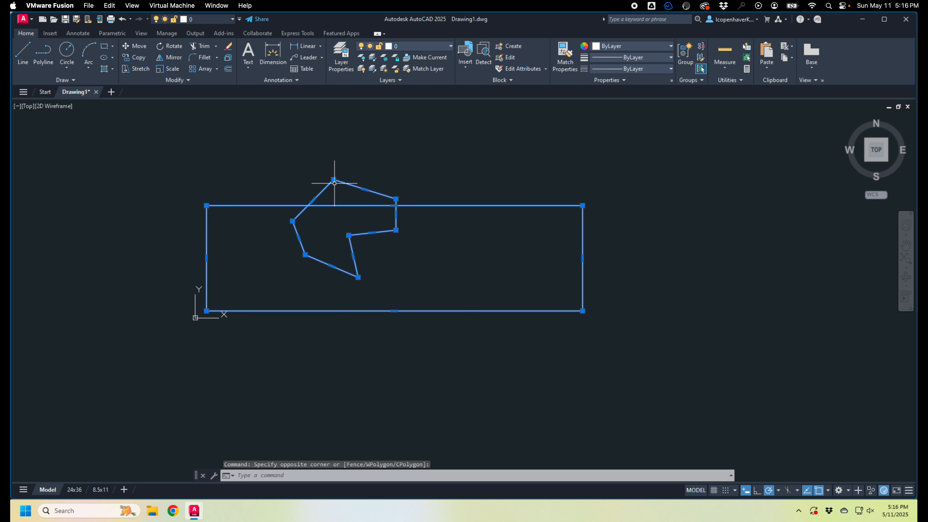
pyautogui.press('Delete')
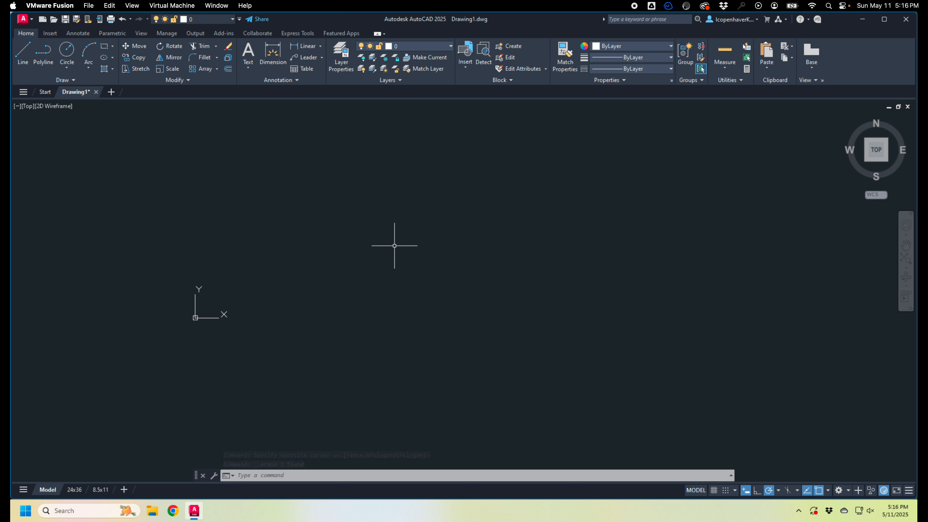
# Step: Draw a rectangle 48 inches wide and 96 inches high near the origin
pyautogui.write('REC')
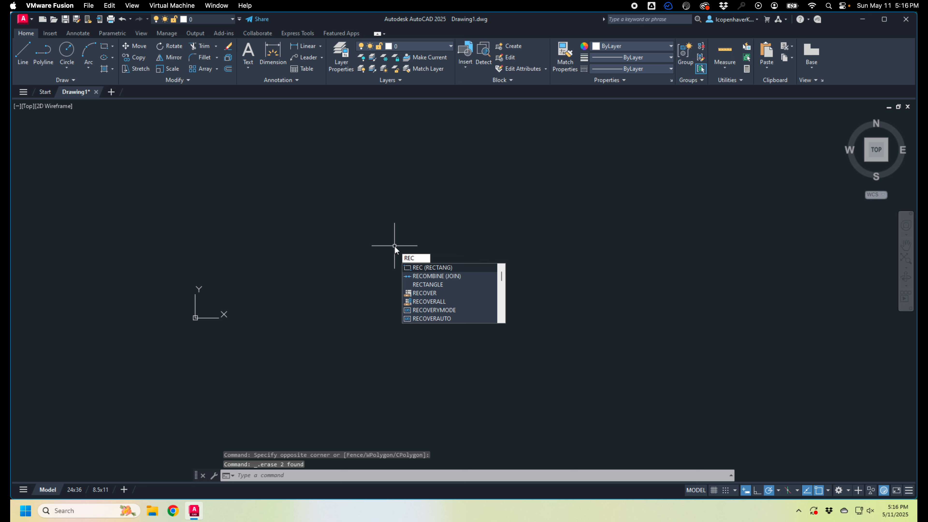
pyautogui.press('Return')
pyautogui.click(274, 289)
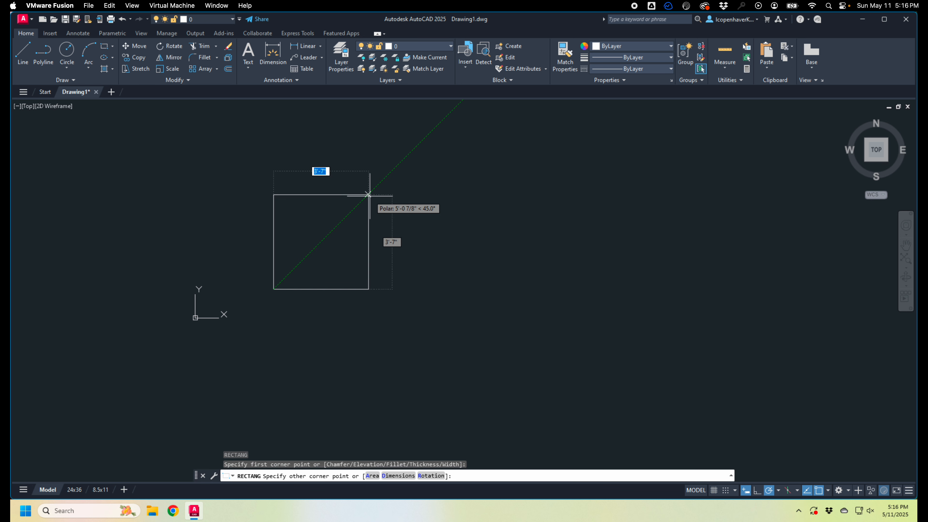
pyautogui.write('48')
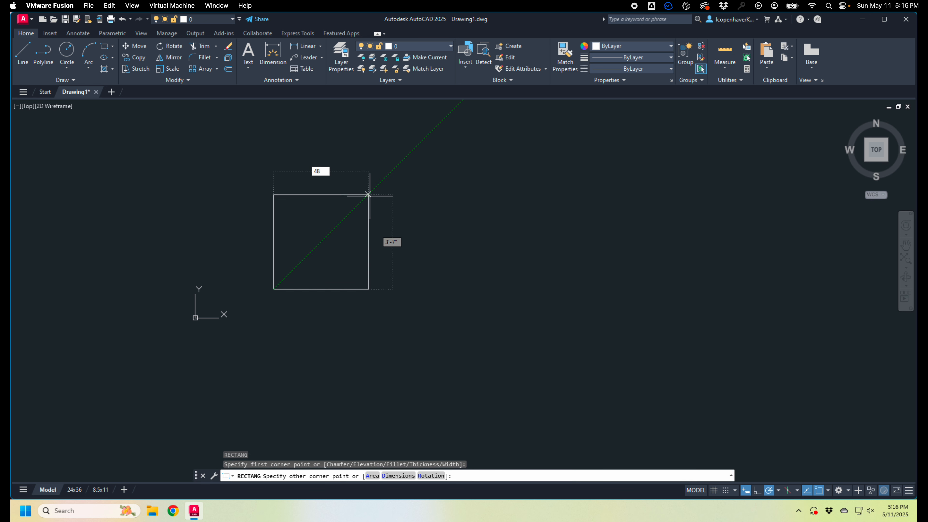
pyautogui.press('Tab')
pyautogui.write('96')
pyautogui.press('Return')
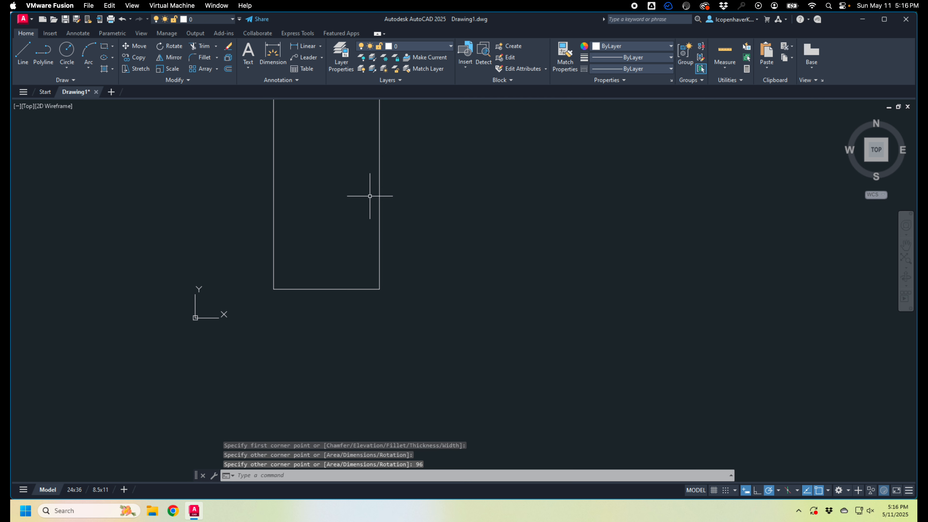
# Step: Delete the 48 by 96 inch rectangle
pyautogui.scroll(-2, 327, 236)
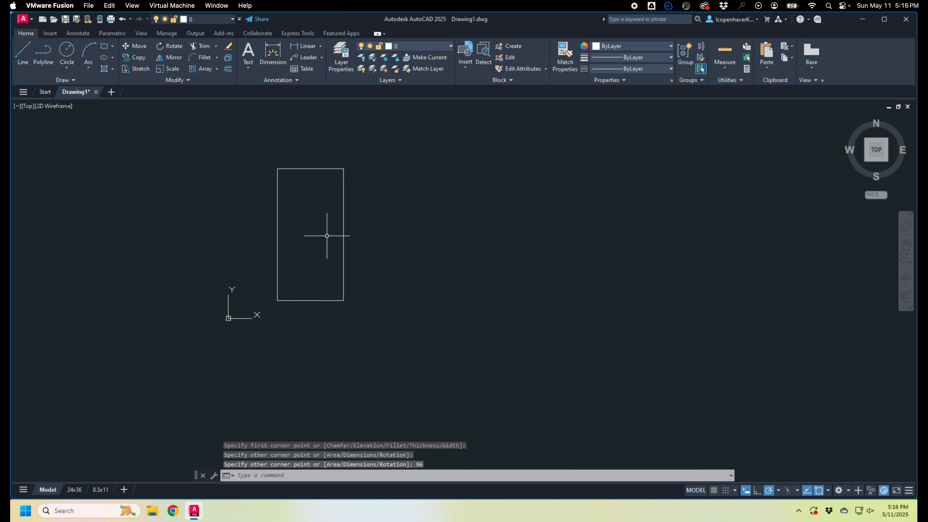
pyautogui.click(378, 243)
pyautogui.click(315, 243)
pyautogui.press('Delete')
# Step: Draw a rectangle 4' wide and 8' high up and to the right of the origin, entering its dimensions in feet
pyautogui.write('rec')
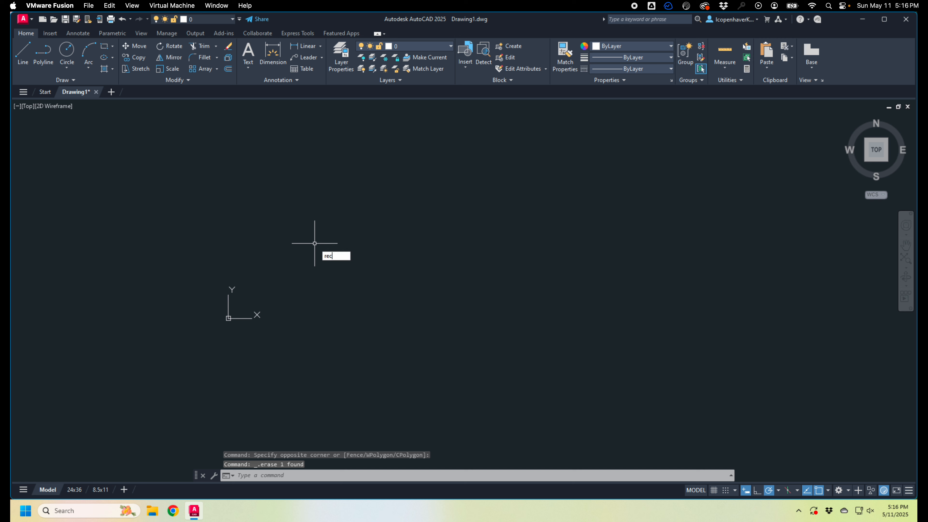
pyautogui.press('Return')
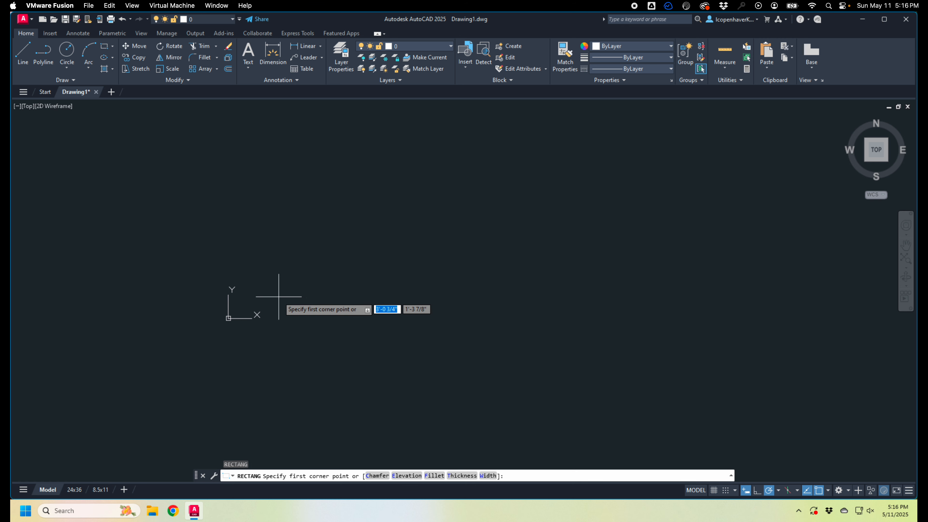
pyautogui.click(279, 297)
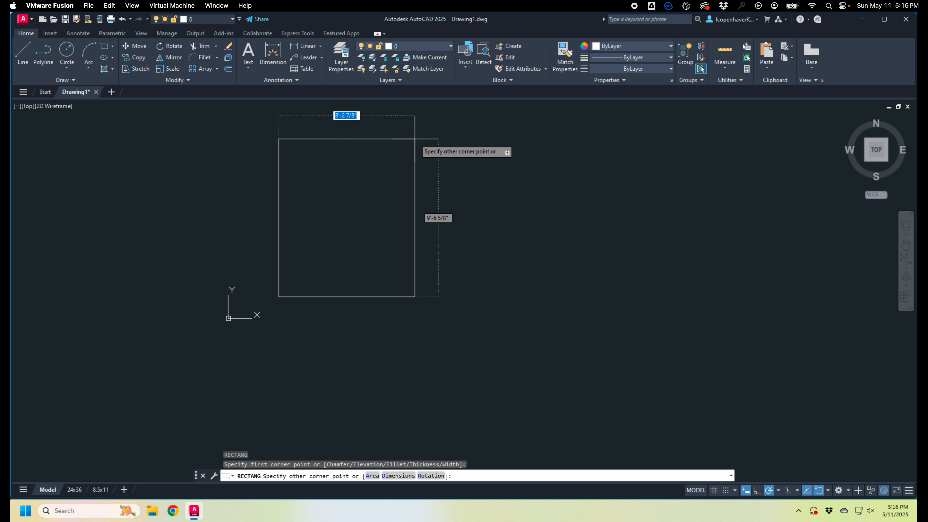
pyautogui.write("4'")
pyautogui.press('Tab')
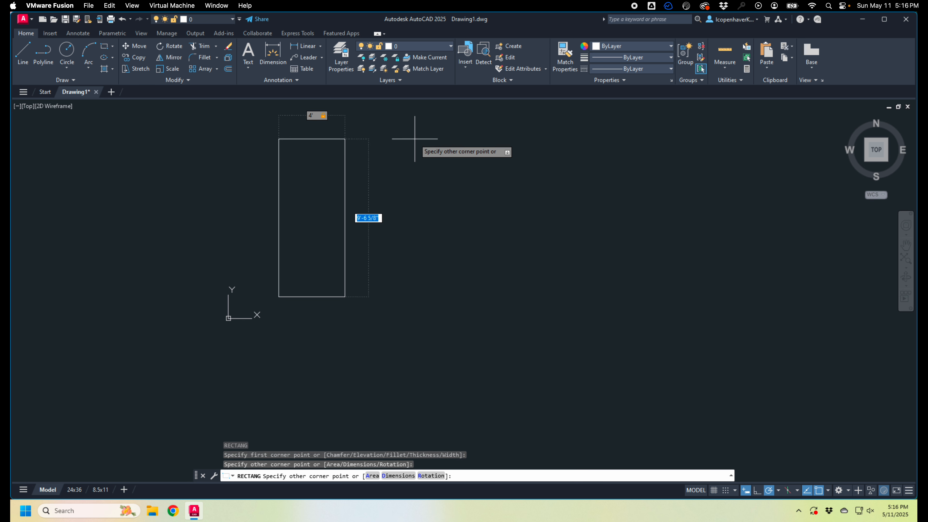
pyautogui.write("8'")
pyautogui.press('Tab')
pyautogui.press('Tab')
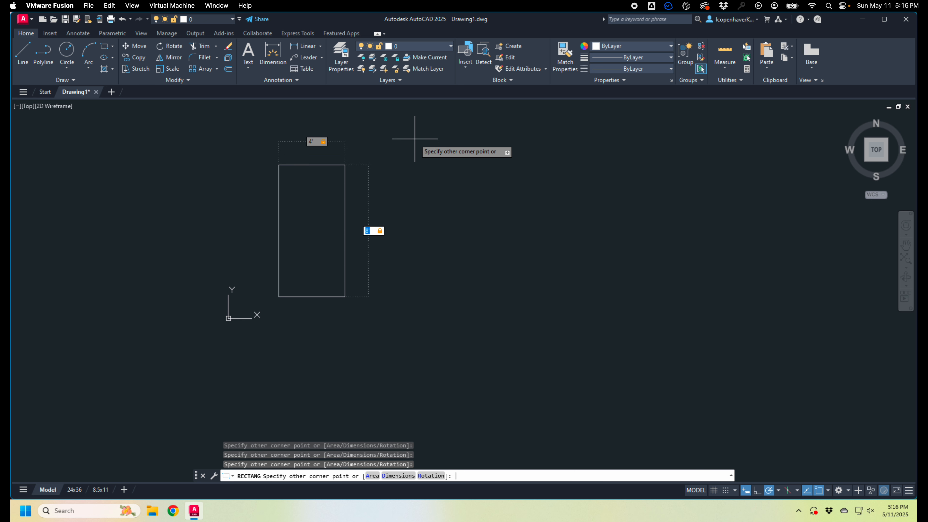
pyautogui.press('Tab')
pyautogui.press('Tab')
pyautogui.press('Return')
pyautogui.click(364, 208)
pyautogui.press('Escape')
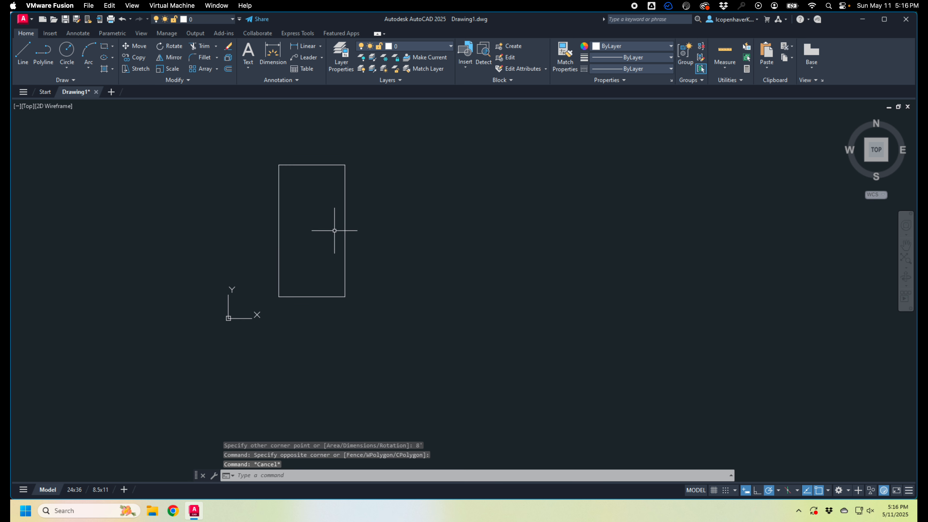
# Step: Draw a rectangle 4' wide and 3.5 inches high to the right of the large rectangle
pyautogui.scroll(6, 332, 284)
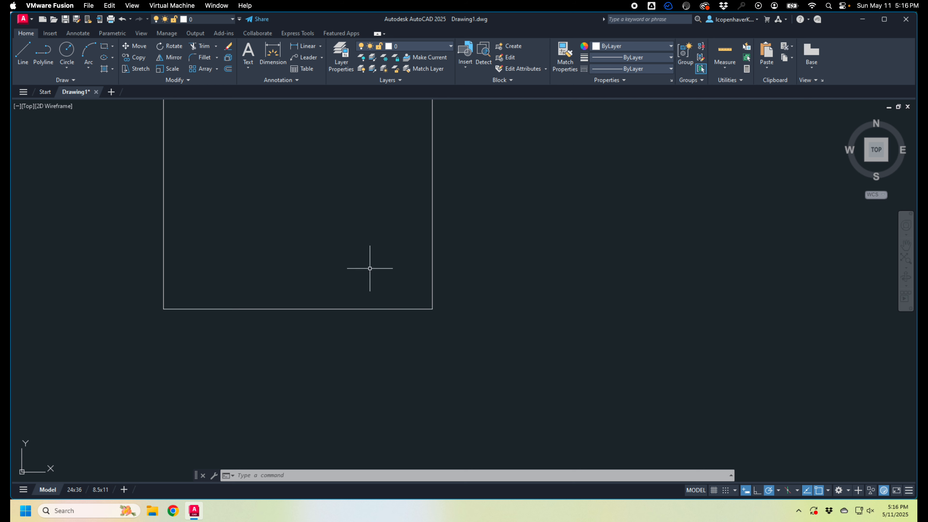
pyautogui.write('rec')
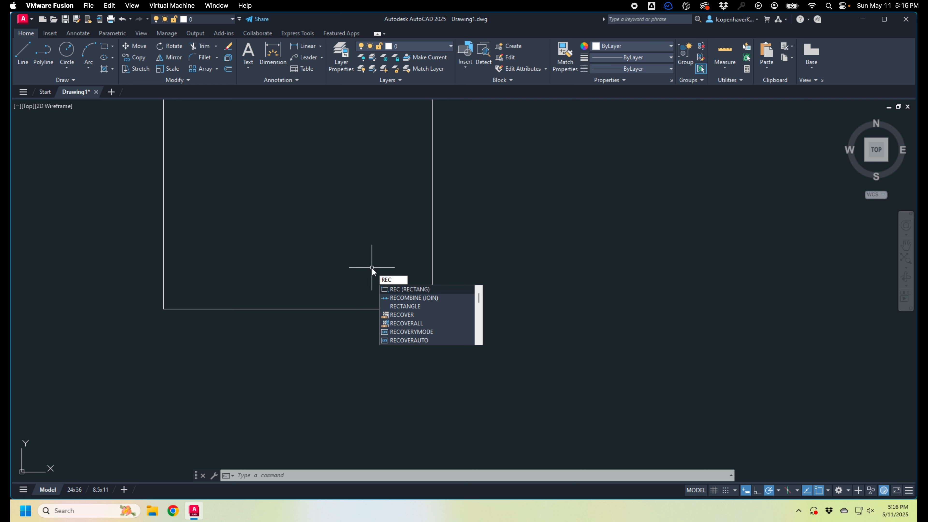
pyautogui.press('Return')
pyautogui.moveTo(372, 268); pyautogui.dragTo(288, 272, button='middle')
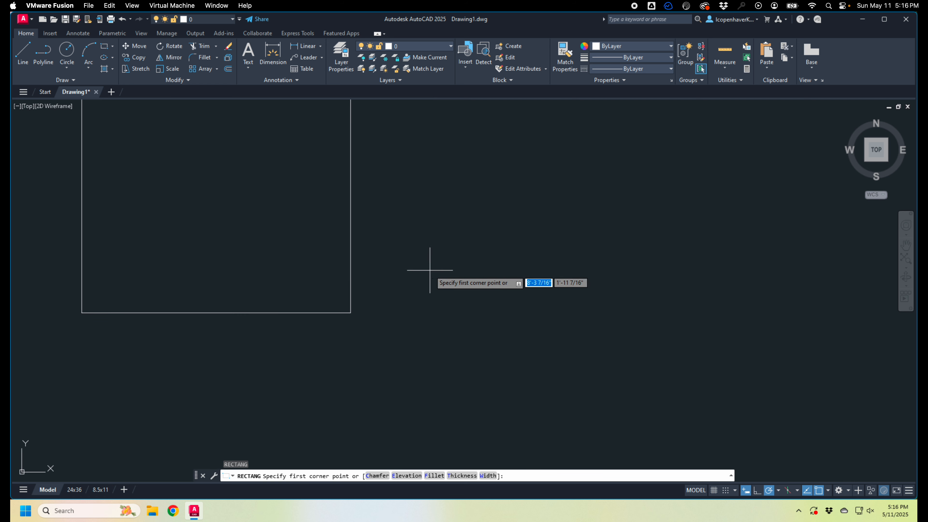
pyautogui.click(398, 271)
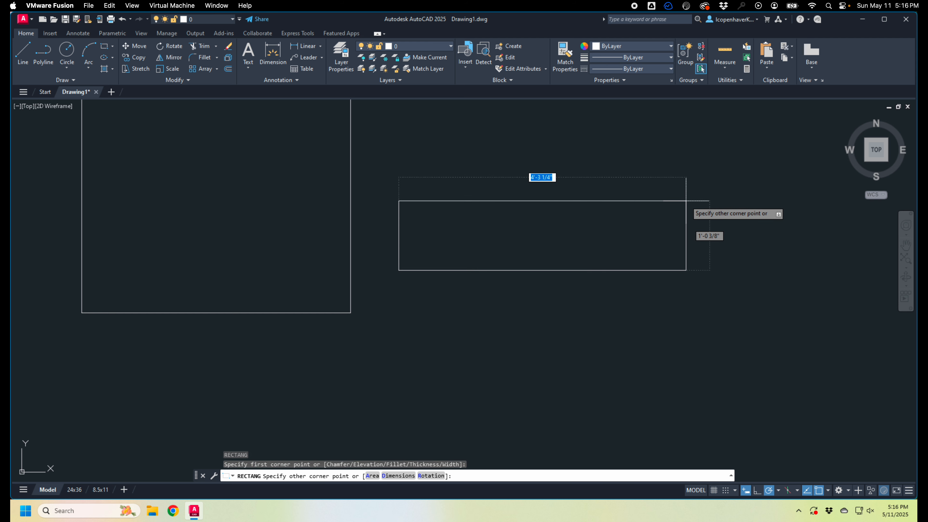
pyautogui.write("4'")
pyautogui.press('Tab')
pyautogui.write('3.')
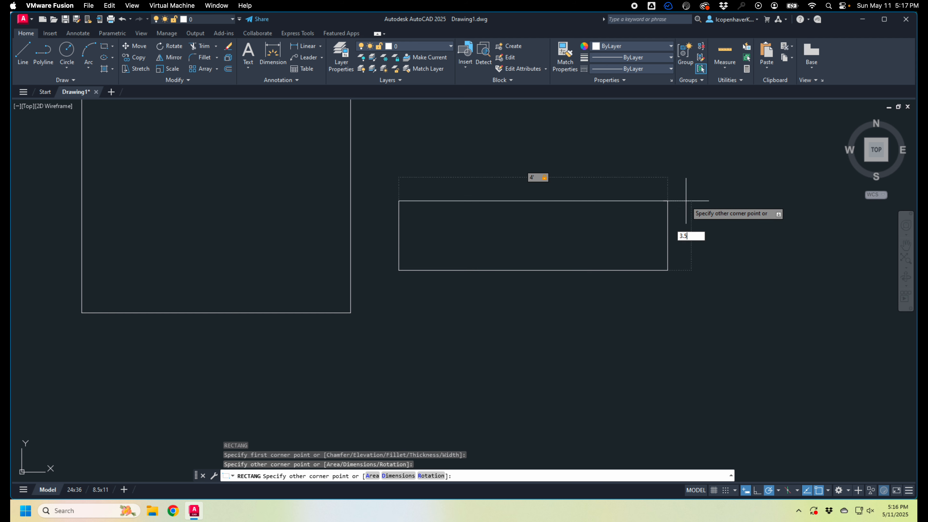
pyautogui.write('5')
pyautogui.press('Return')
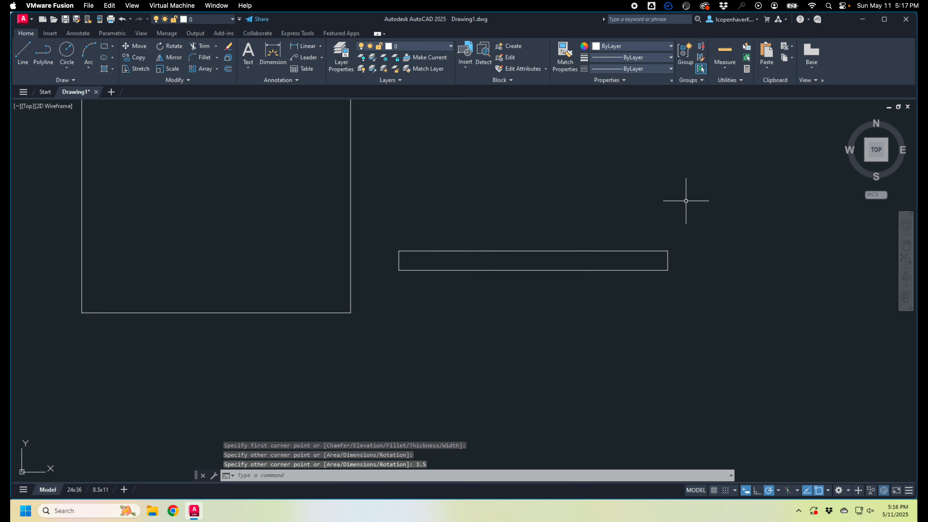
# Step: Move the 4' by 3.5 inch rectangle by its lower-right corner onto the lower-right corner of the large rectangle
pyautogui.click(593, 267)
pyautogui.click(566, 278)
pyautogui.write('M')
pyautogui.press('Return')
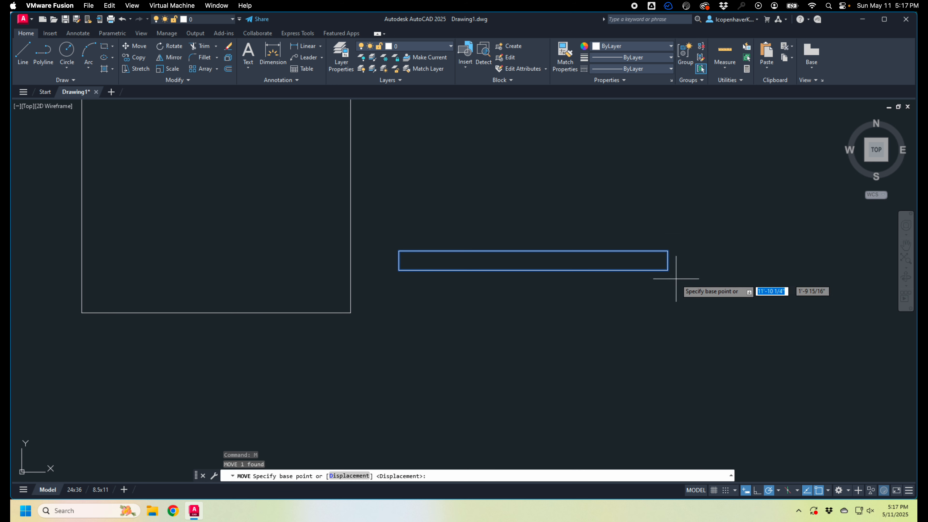
pyautogui.click(668, 271)
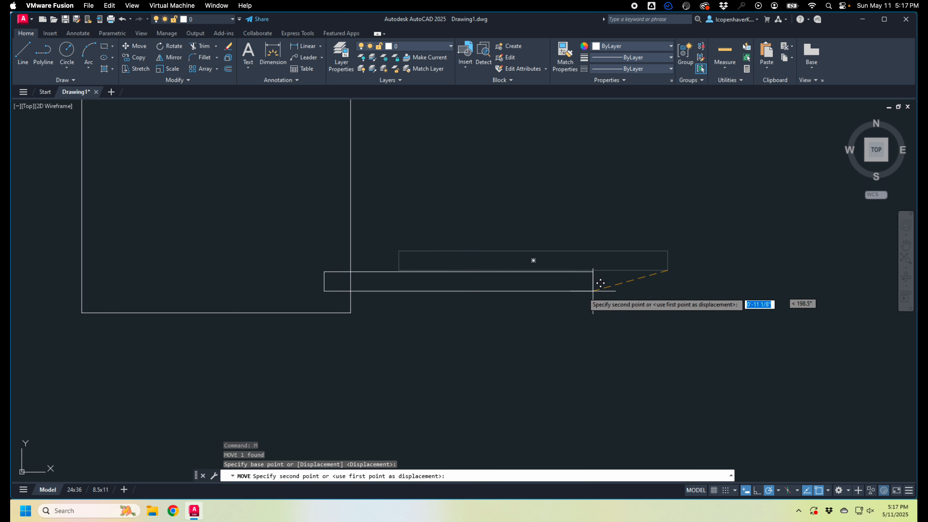
pyautogui.click(359, 305)
pyautogui.scroll(-2, 388, 254)
pyautogui.moveTo(332, 223); pyautogui.dragTo(325, 267, button='middle')
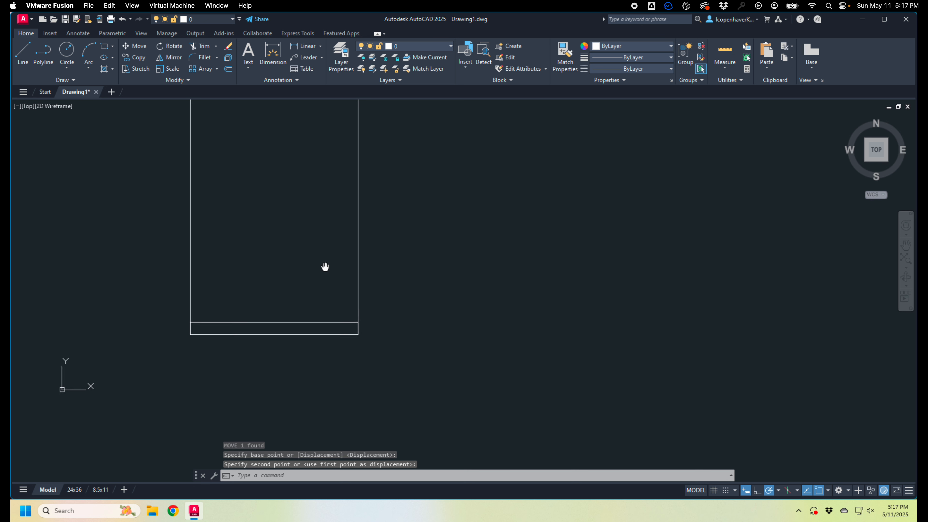
pyautogui.scroll(-2, 327, 341)
pyautogui.moveTo(410, 290); pyautogui.dragTo(340, 301, button='middle')
pyautogui.write('RE')
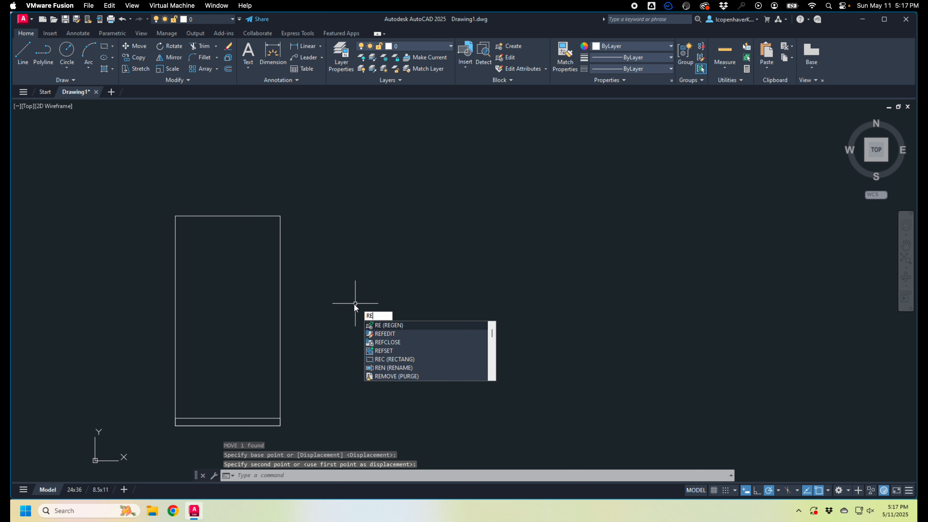
pyautogui.press('Escape')
pyautogui.press('Escape')
# Step: Copy the bottom strip by its upper-right corner to the upper-right corner of the large rectangle
pyautogui.moveTo(224, 408); pyautogui.dragTo(256, 369, button='middle')
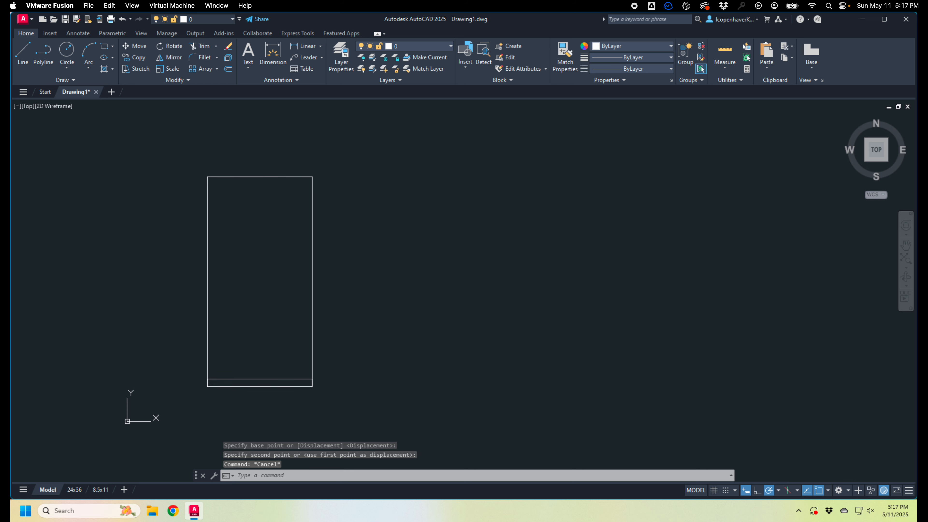
pyautogui.click(256, 379)
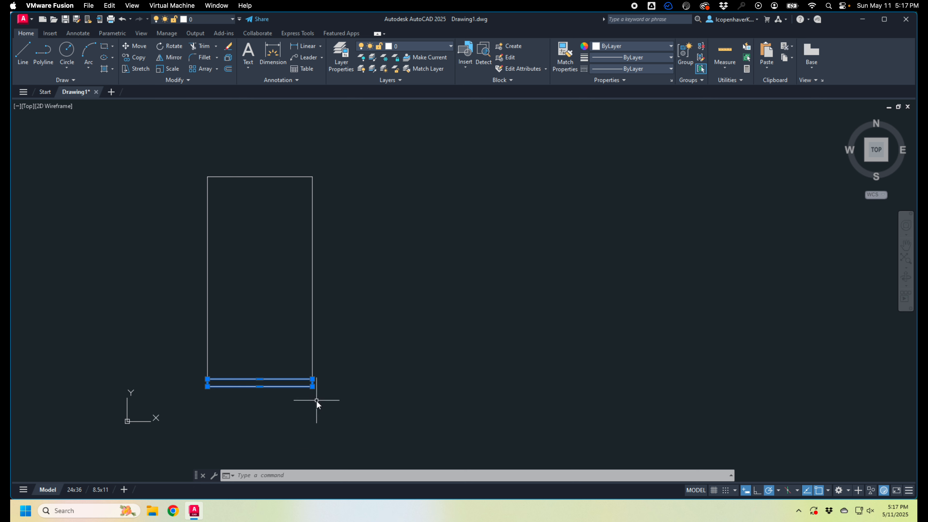
pyautogui.write('CO')
pyautogui.press('Return')
pyautogui.scroll(5, 310, 380)
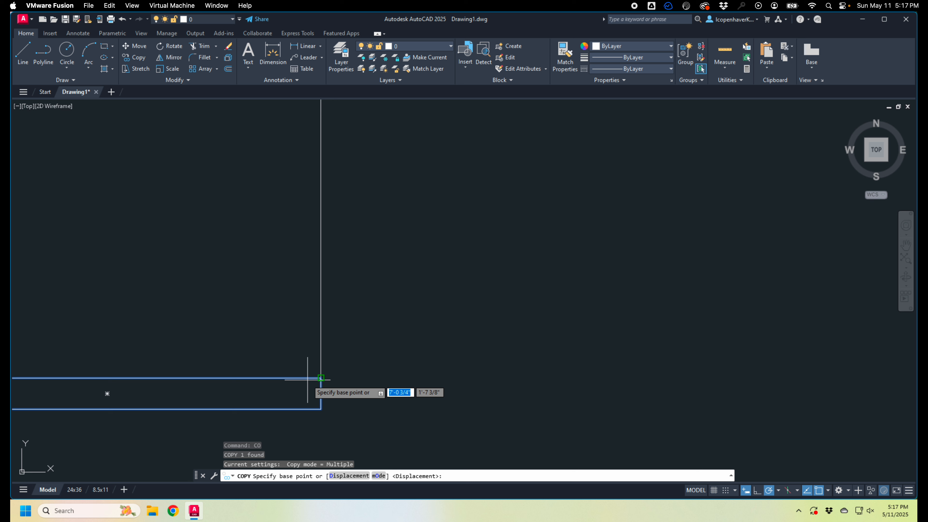
pyautogui.click(320, 378)
pyautogui.scroll(-5, 321, 378)
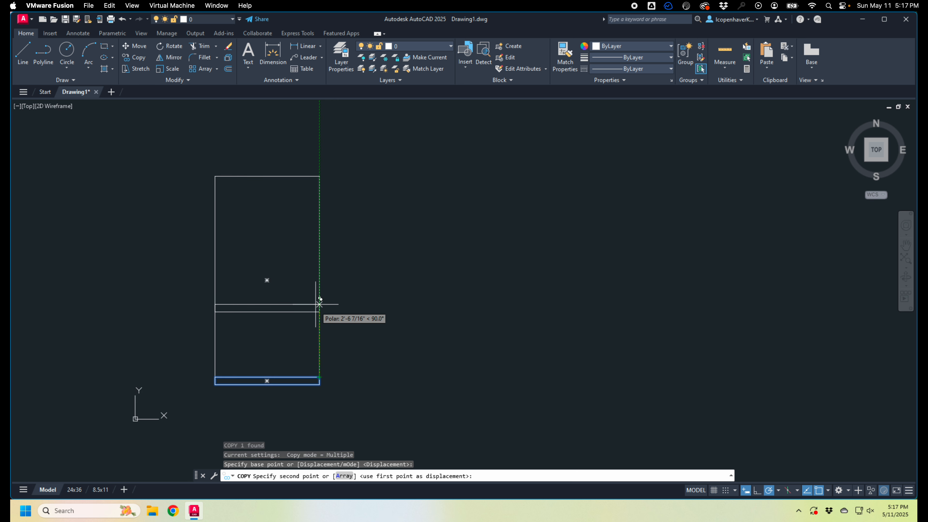
pyautogui.click(320, 176)
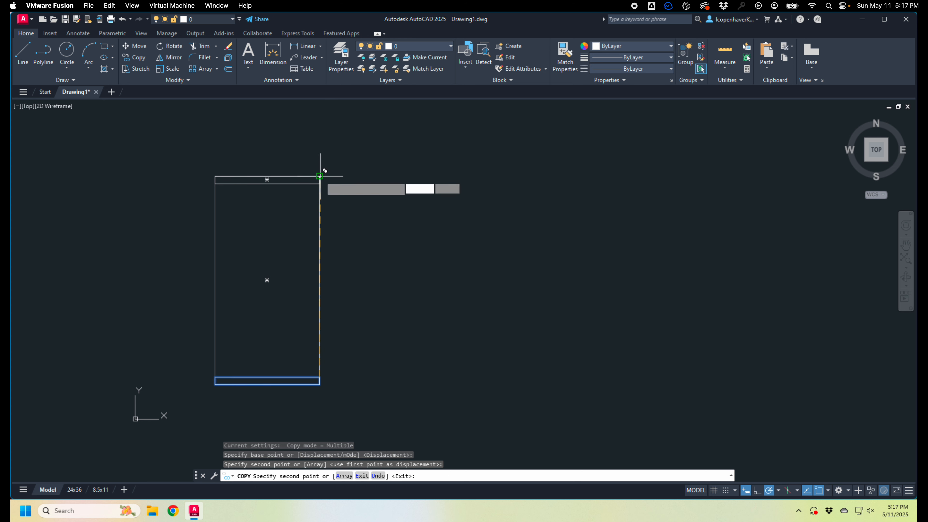
pyautogui.press('Return')
pyautogui.moveTo(338, 263); pyautogui.dragTo(342, 262, button='middle')
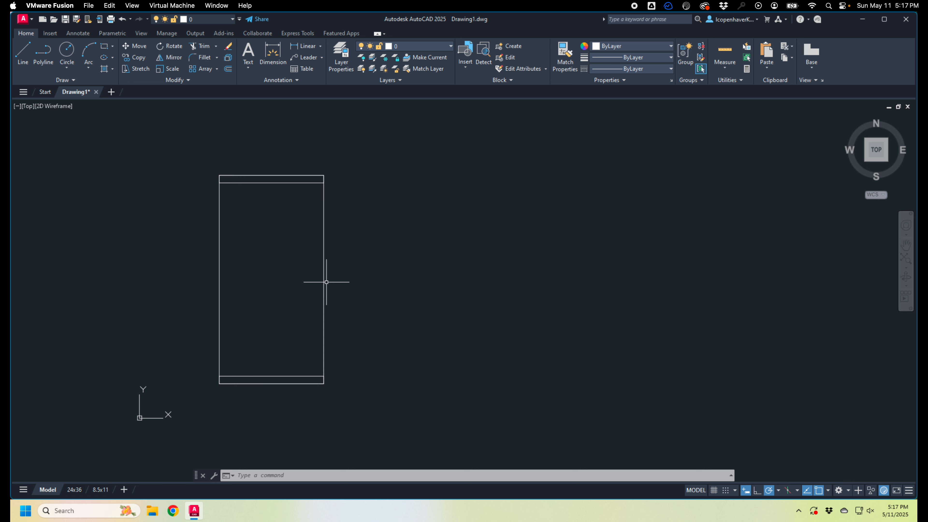
pyautogui.write('dist')
pyautogui.press('Return')
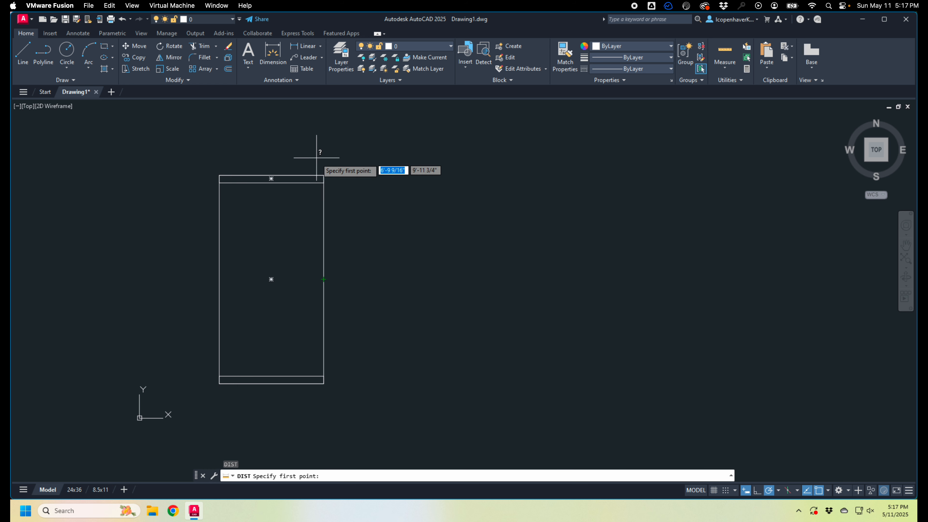
pyautogui.press('Escape')
# Step: Measure the vertical distance between the top and bottom strips along the large rectangle's right edge
pyautogui.write('DI')
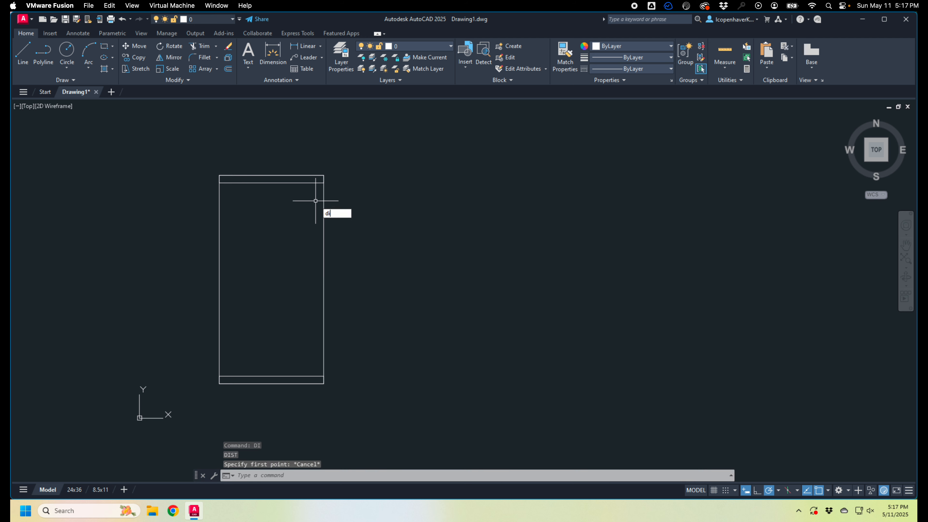
pyautogui.press('Return')
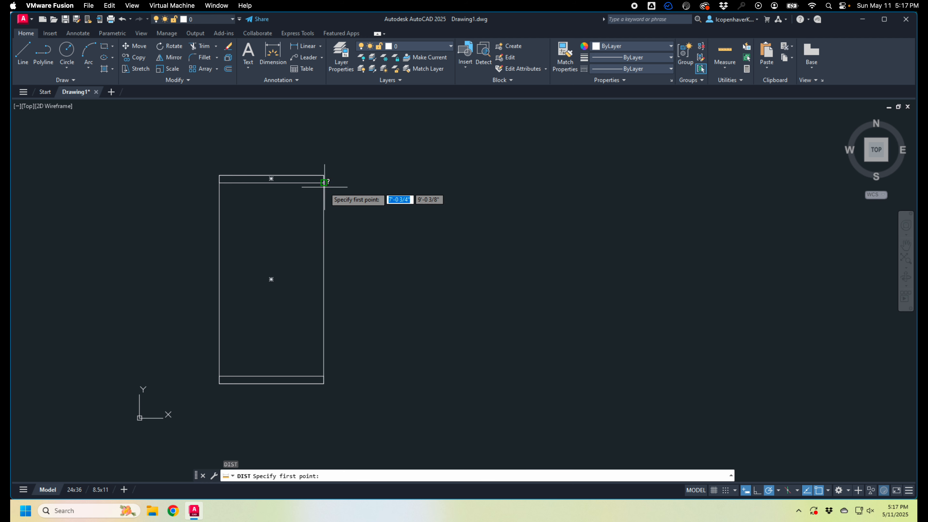
pyautogui.click(323, 183)
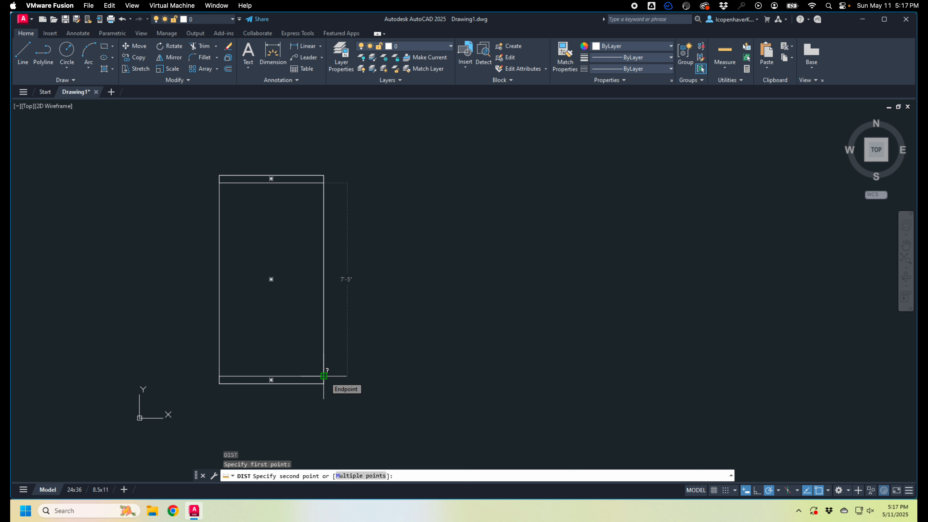
pyautogui.press('Escape')
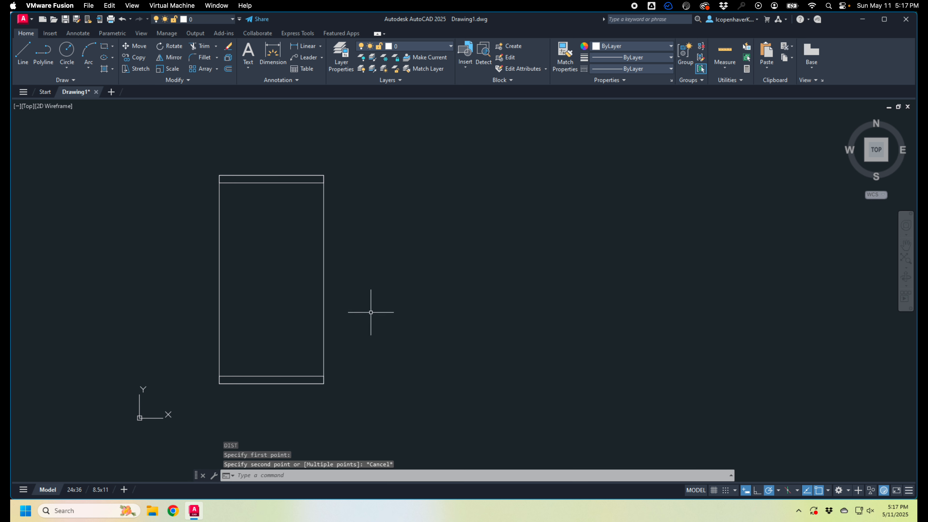
# Step: Draw a rectangle 3.5 inches wide and 7'5" high to the right of the large rectangle
pyautogui.write('rec')
pyautogui.press('Return')
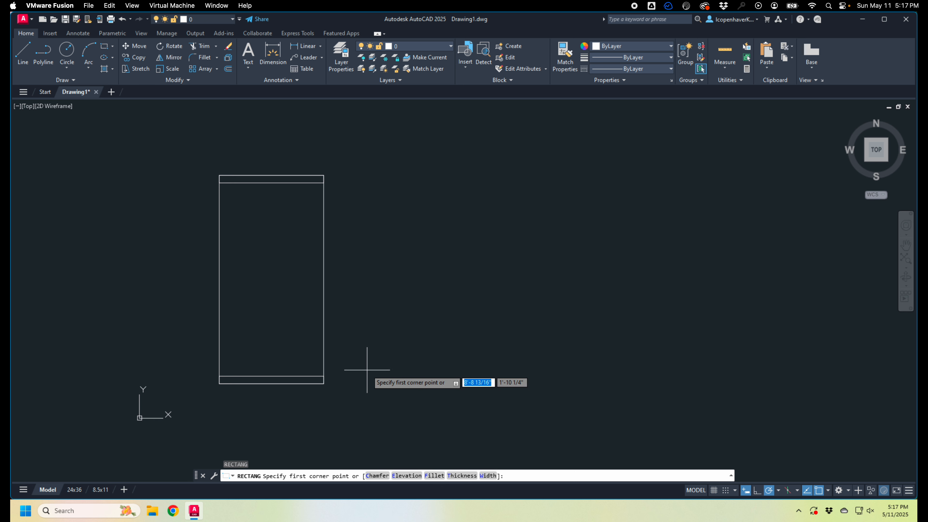
pyautogui.click(367, 370)
pyautogui.write('3.')
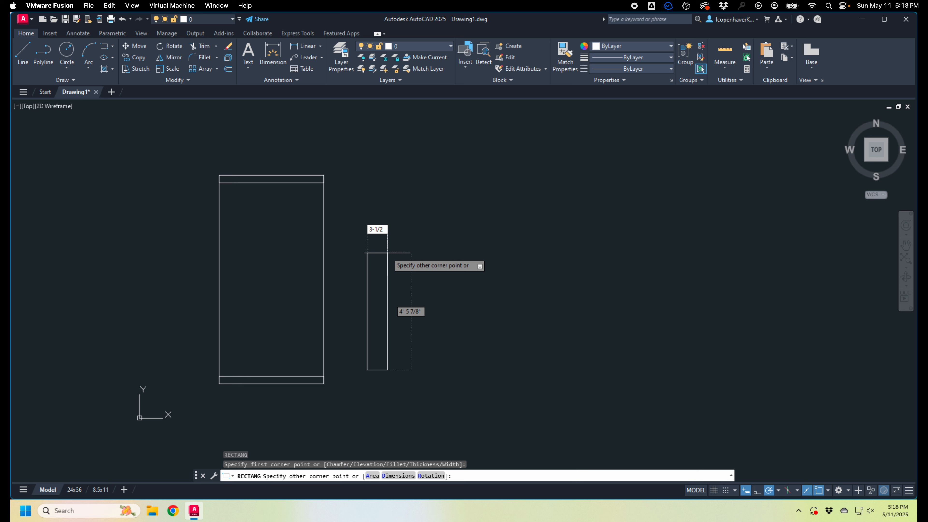
pyautogui.press('Tab')
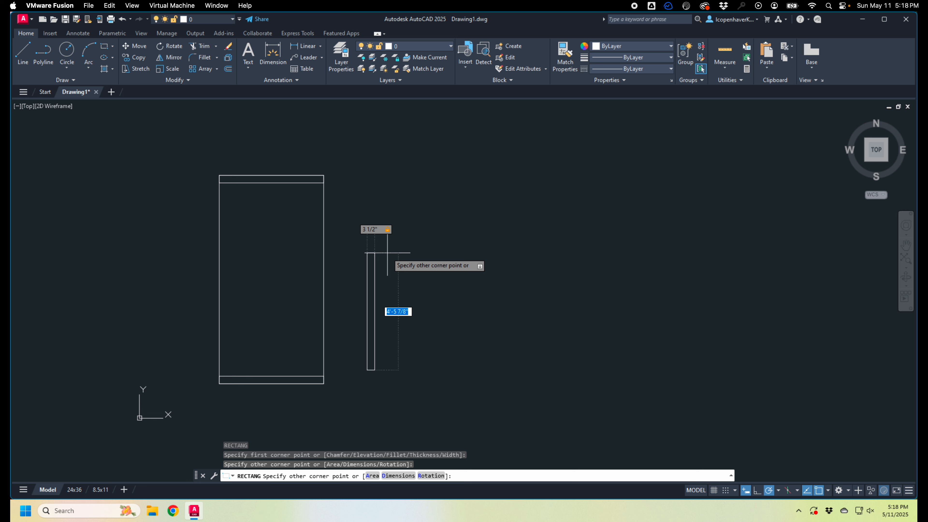
pyautogui.write("7'5")
pyautogui.press('Return')
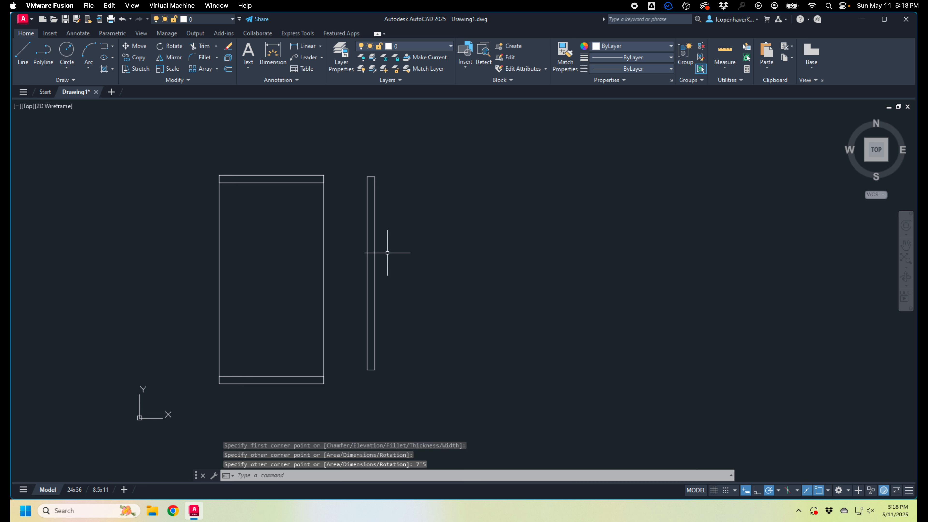
# Step: Move the tall narrow rectangle by its upper-right corner to the top strip's lower-right corner, inside the large rectangle
pyautogui.moveTo(383, 253); pyautogui.dragTo(369, 255)
pyautogui.write('m')
pyautogui.press('Return')
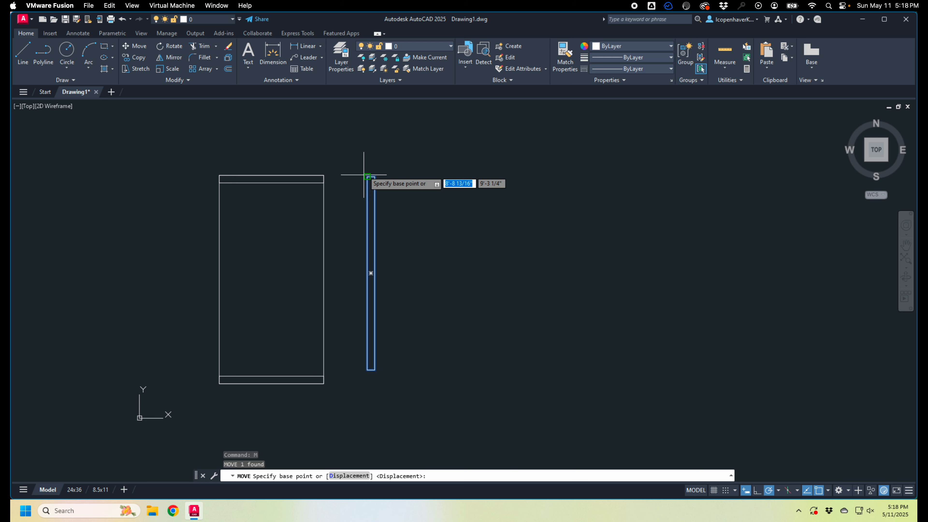
pyautogui.click(374, 176)
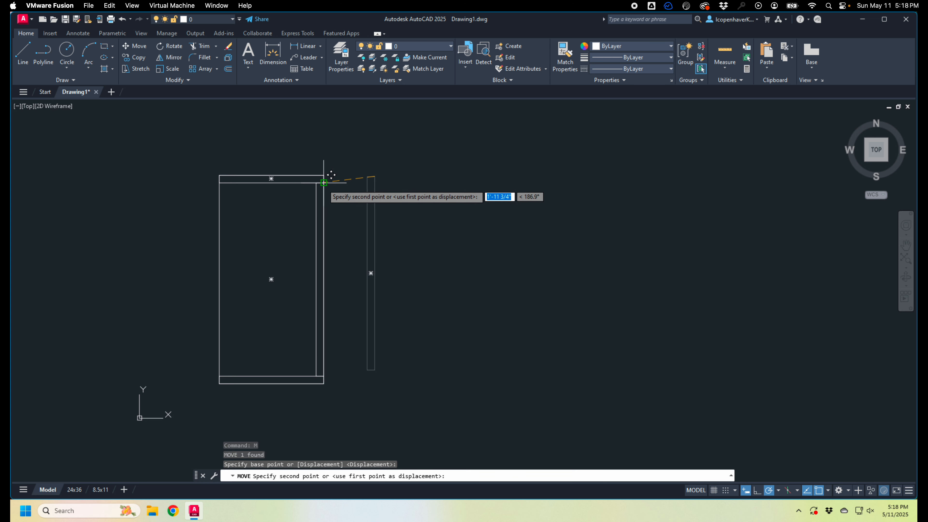
pyautogui.click(323, 182)
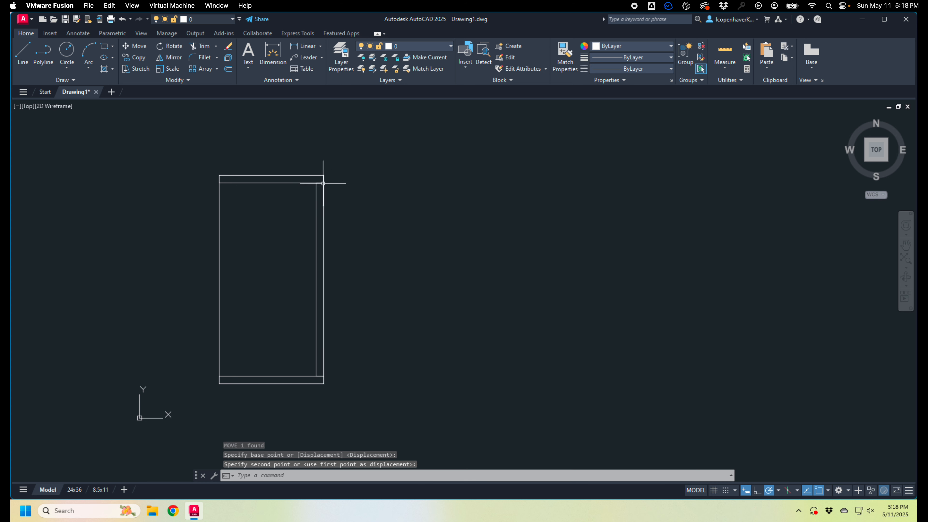
pyautogui.click(316, 214)
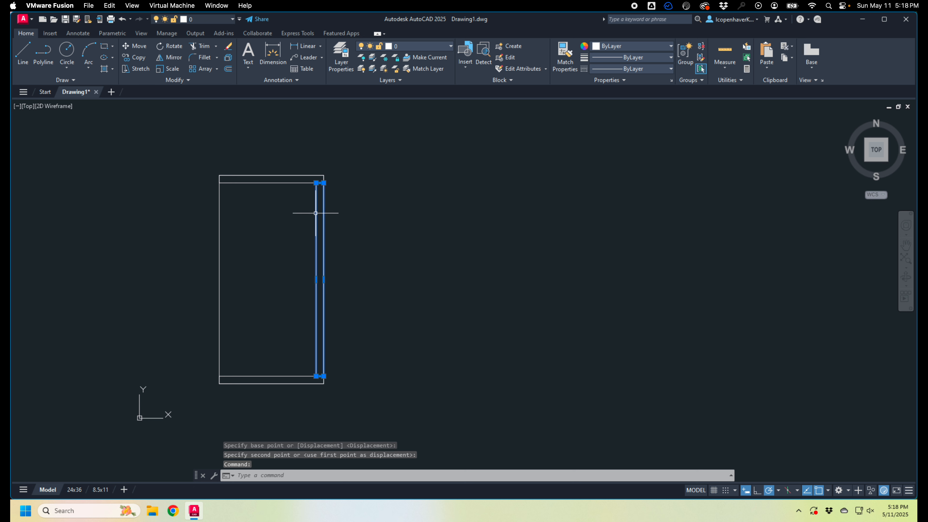
pyautogui.write('ro')
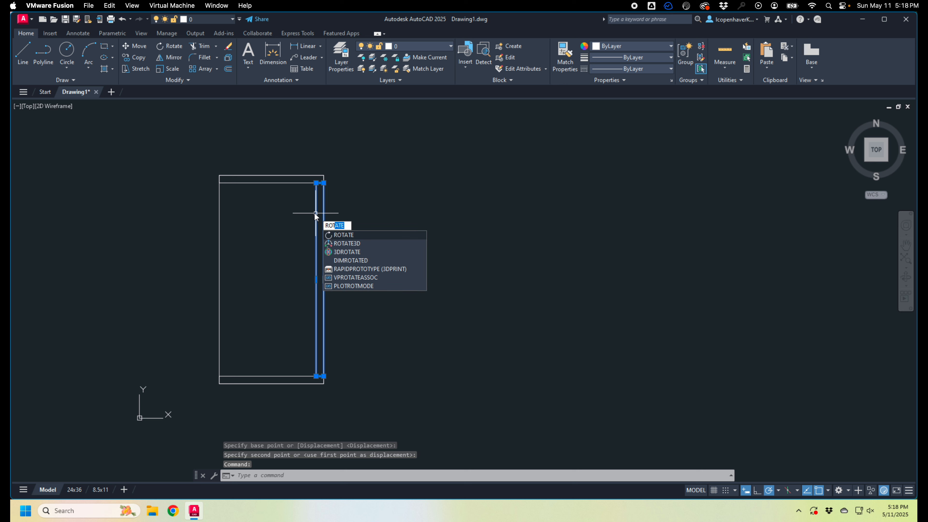
pyautogui.write('t')
pyautogui.press('Return')
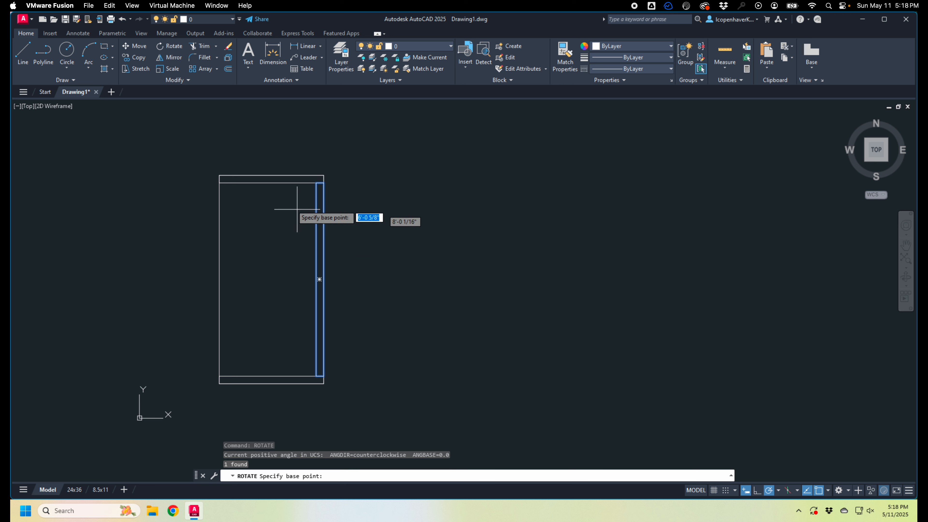
pyautogui.click(271, 179)
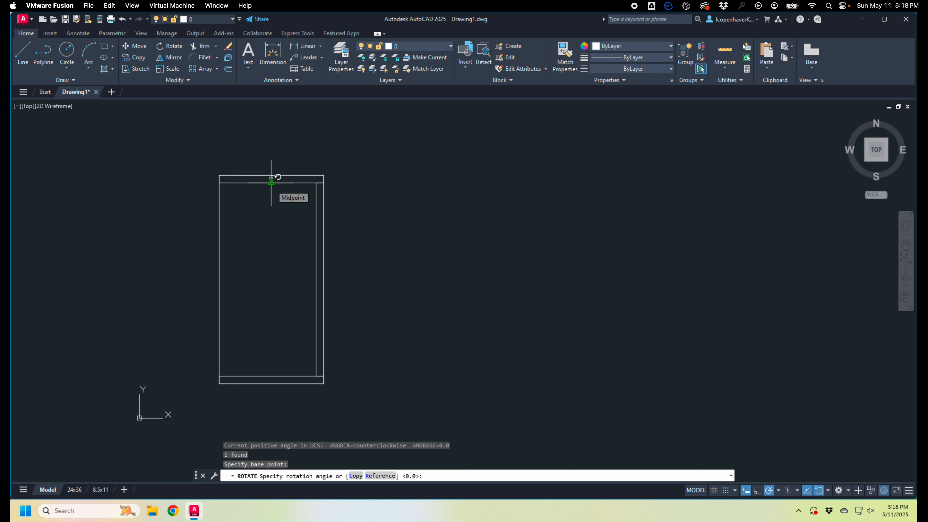
pyautogui.write('c')
pyautogui.press('Return')
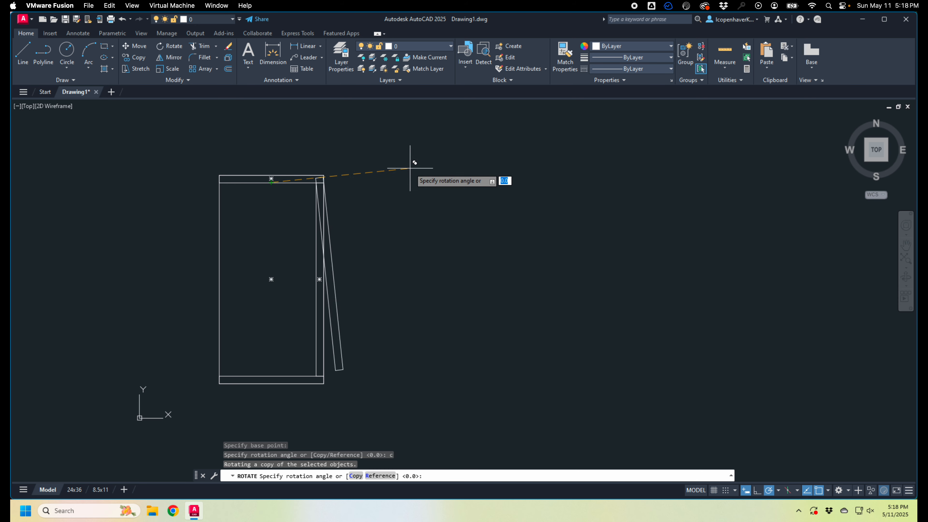
pyautogui.press('Escape')
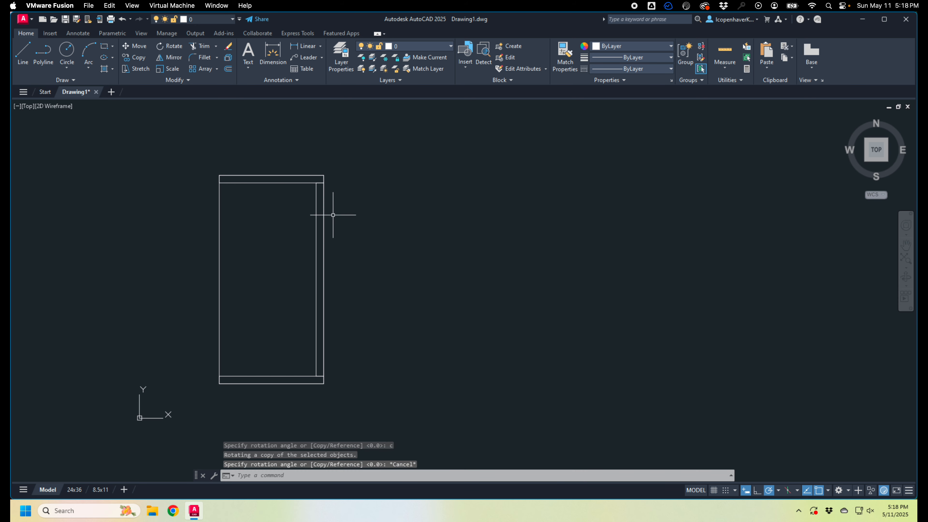
pyautogui.click(316, 214)
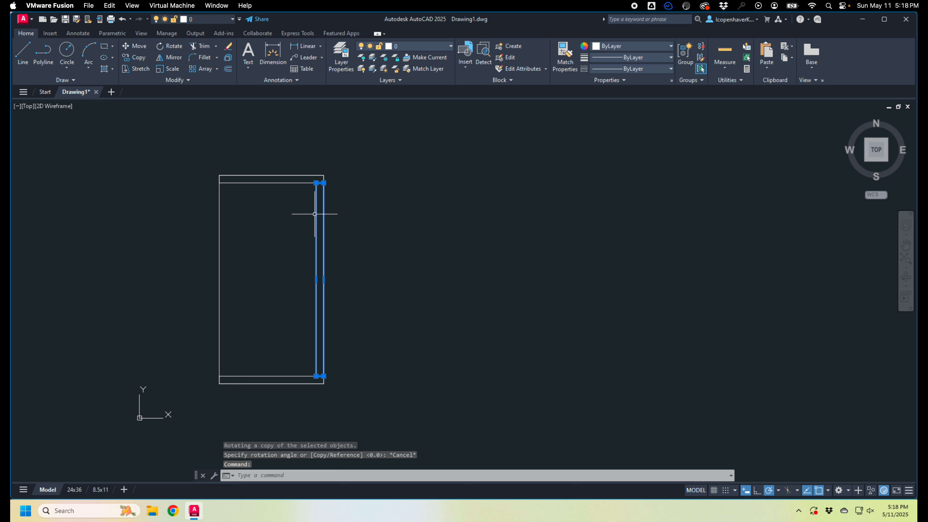
pyautogui.write('ro')
pyautogui.press('Return')
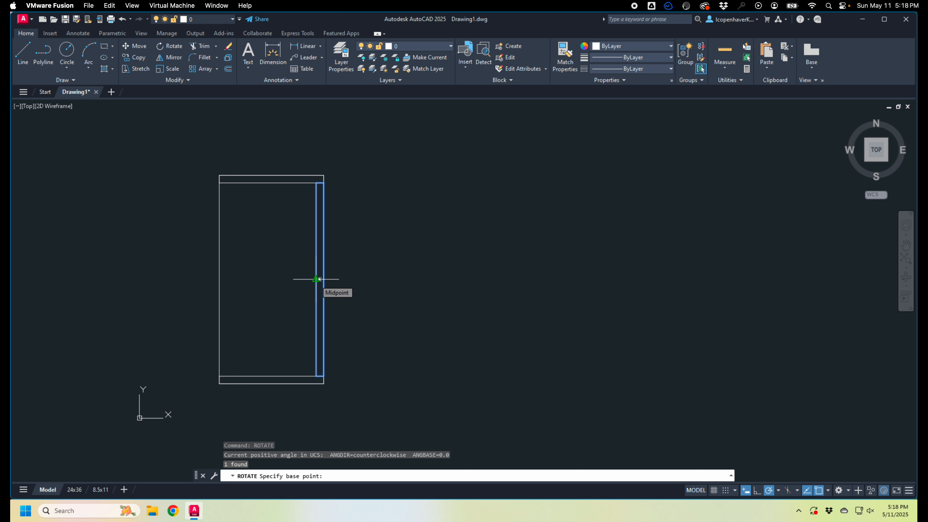
pyautogui.click(316, 279)
pyautogui.write('c')
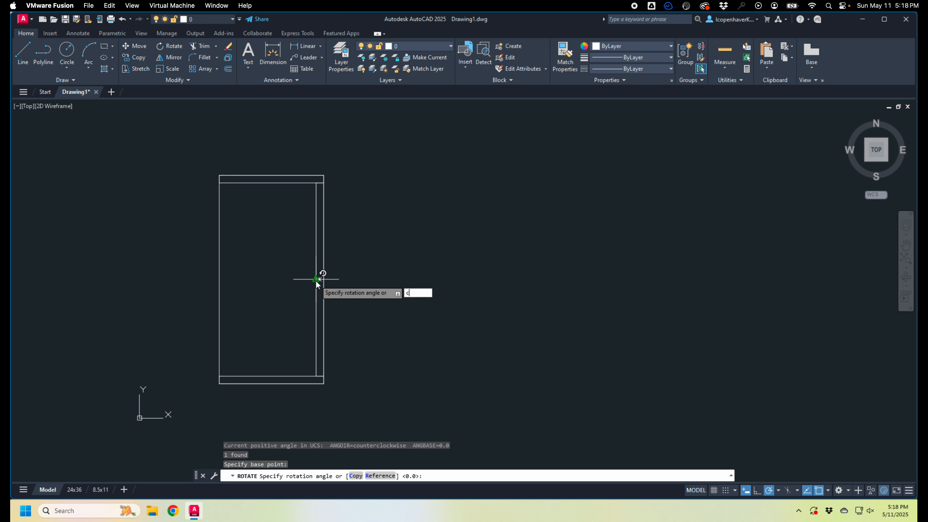
pyautogui.press('Escape')
# Step: Rotate a copy of the right upright half a turn about the large rectangle's center, placing it along the left edge
pyautogui.moveTo(317, 279)
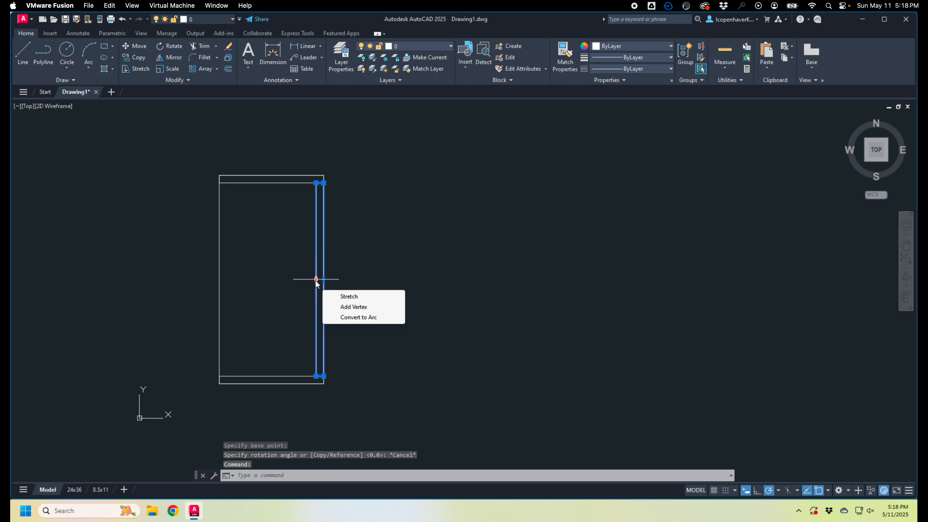
pyautogui.press('Return')
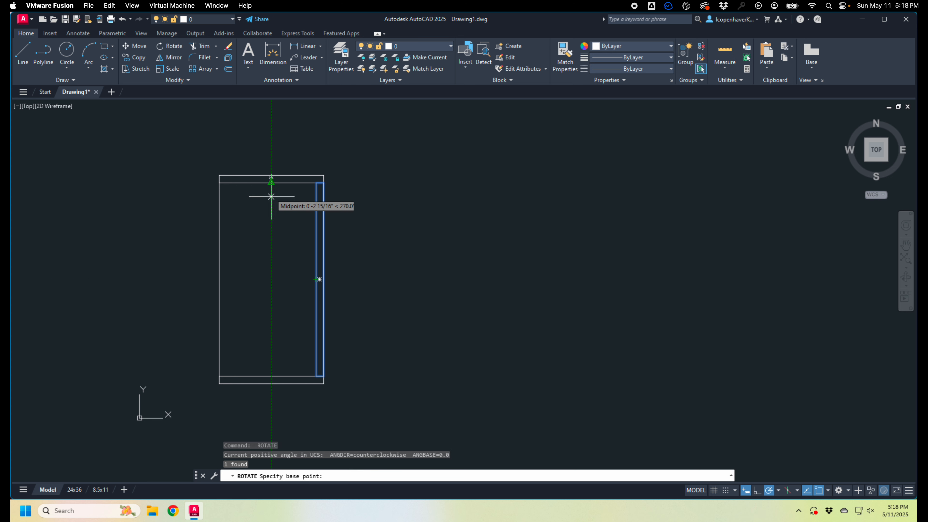
pyautogui.click(271, 279)
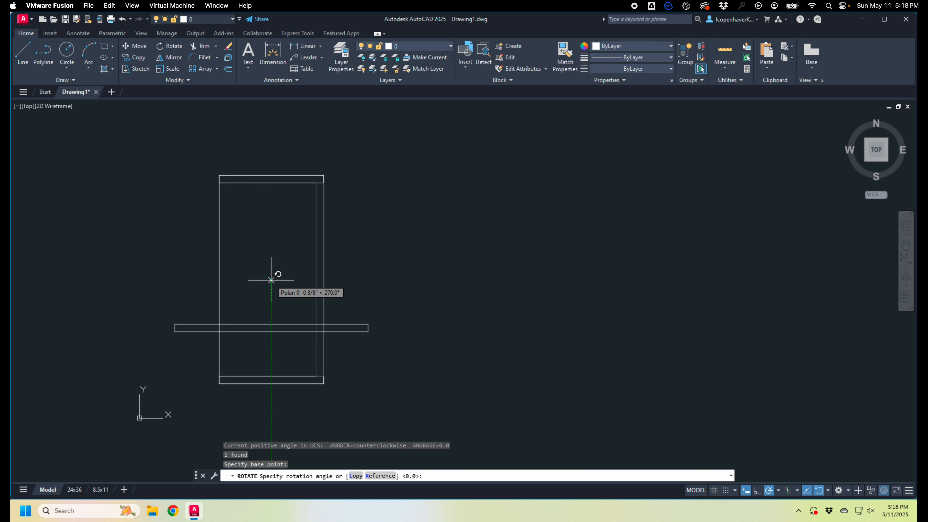
pyautogui.write('c')
pyautogui.press('Return')
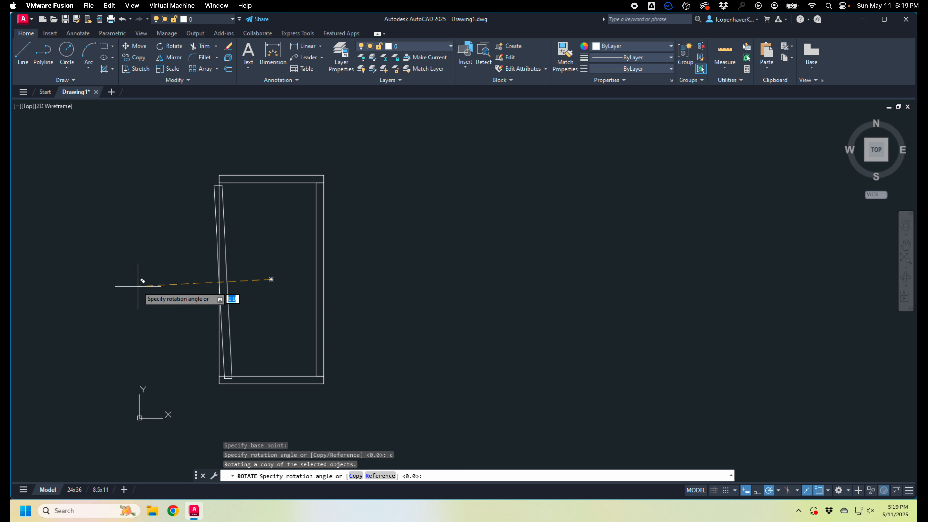
pyautogui.click(135, 278)
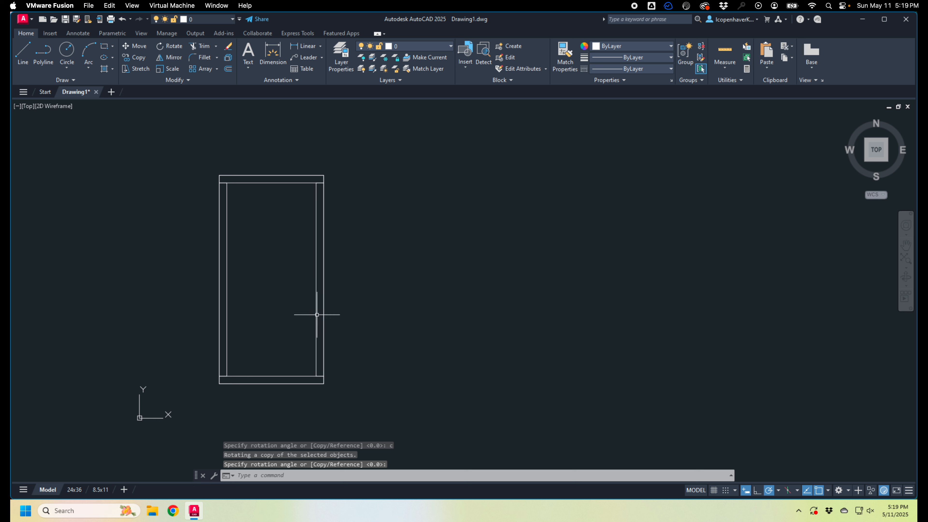
pyautogui.press('Escape')
# Step: Copy the bottom strip by its left-edge midpoint to the midpoint of the left upright's inner edge
pyautogui.moveTo(302, 317); pyautogui.dragTo(270, 311, button='middle')
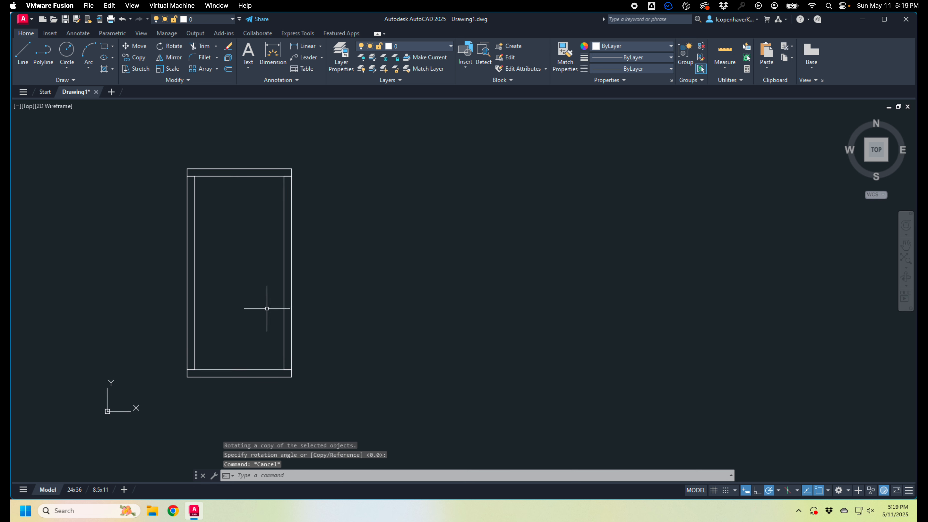
pyautogui.click(238, 369)
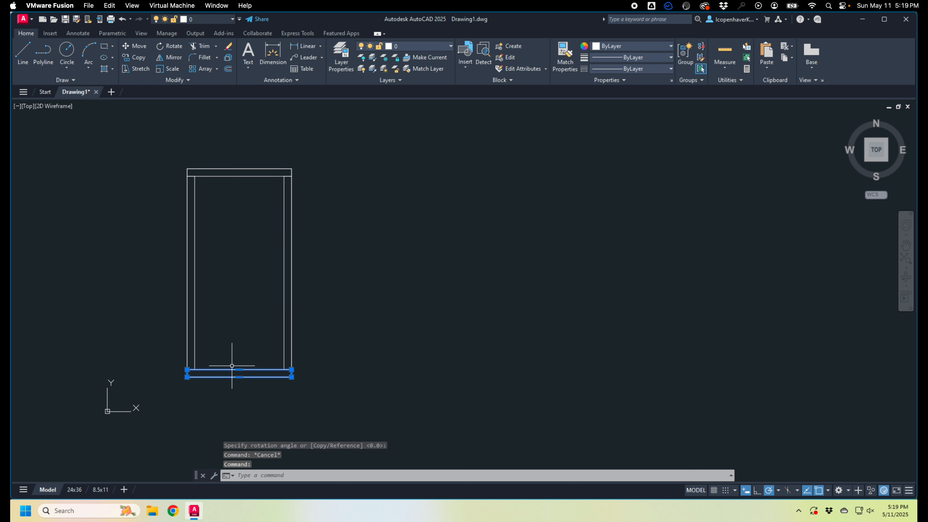
pyautogui.write('co')
pyautogui.press('Return')
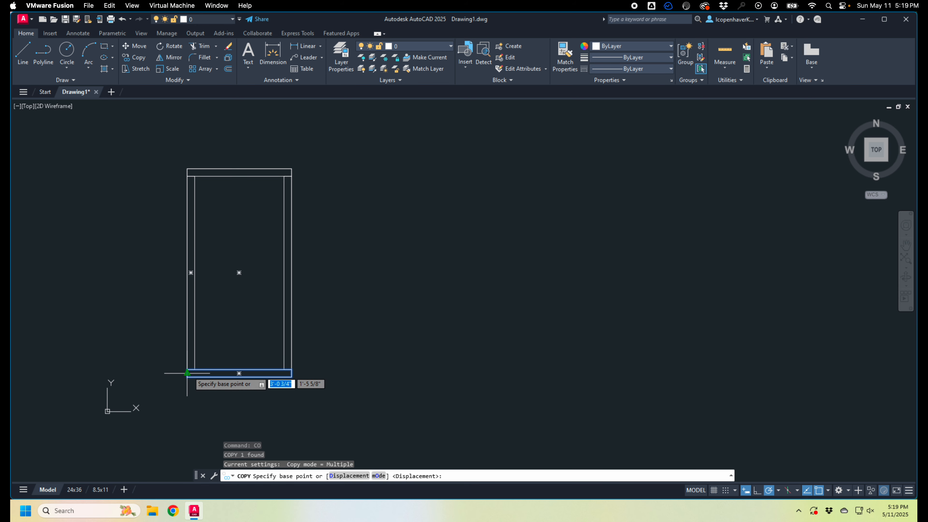
pyautogui.click(187, 373)
pyautogui.click(195, 273)
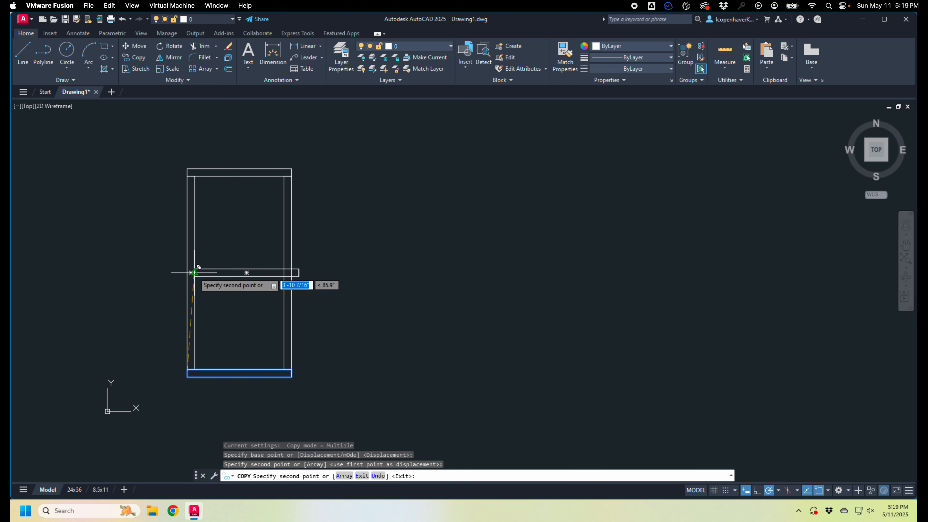
pyautogui.press('Return')
# Step: With Ortho on, stretch the middle strip's right end back to the inner edge of the right upright
pyautogui.scroll(5, 308, 271)
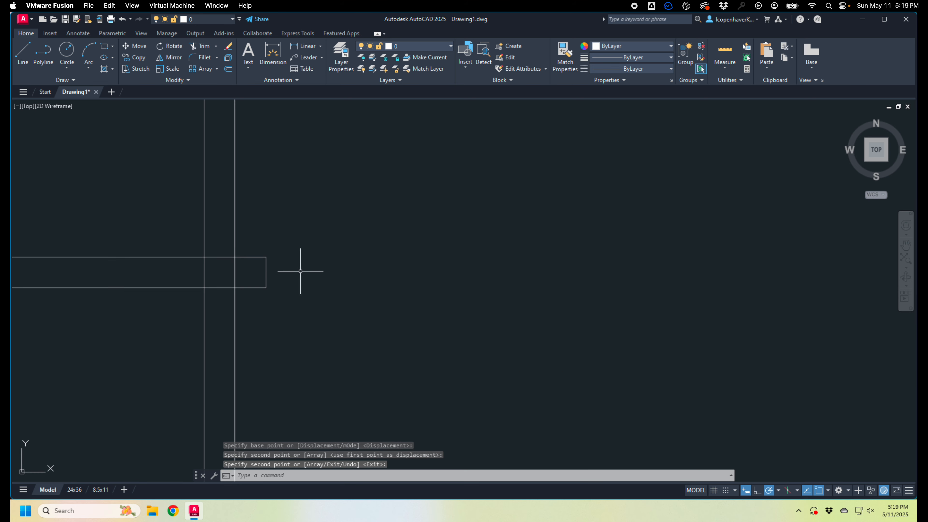
pyautogui.click(266, 274)
pyautogui.moveTo(267, 273)
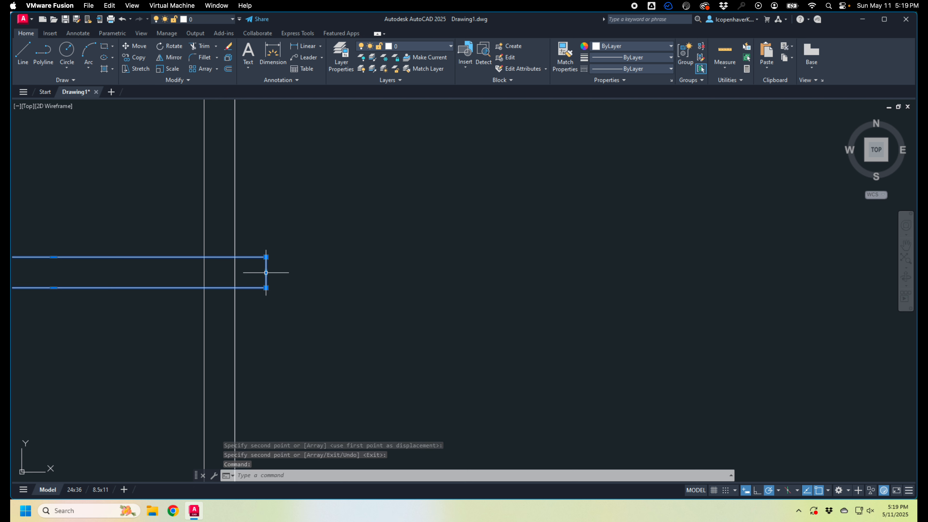
pyautogui.click(266, 273)
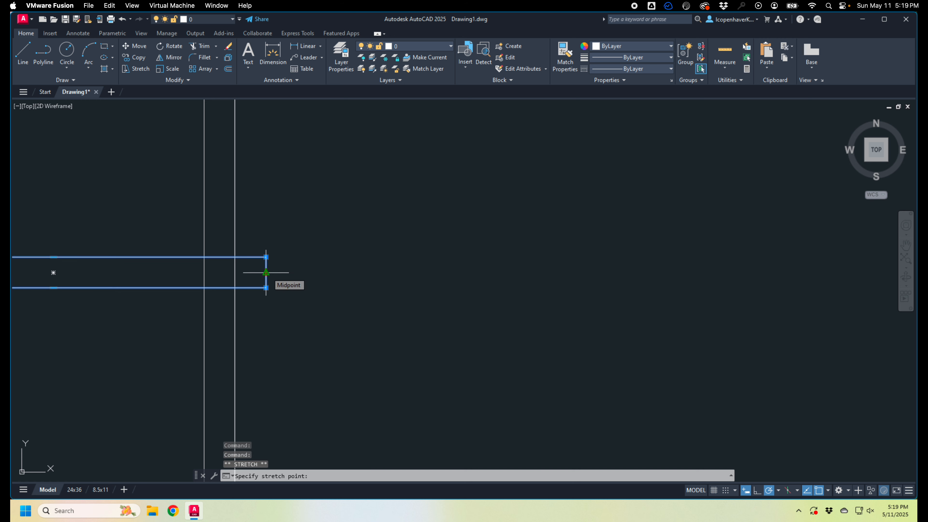
pyautogui.press('F8')
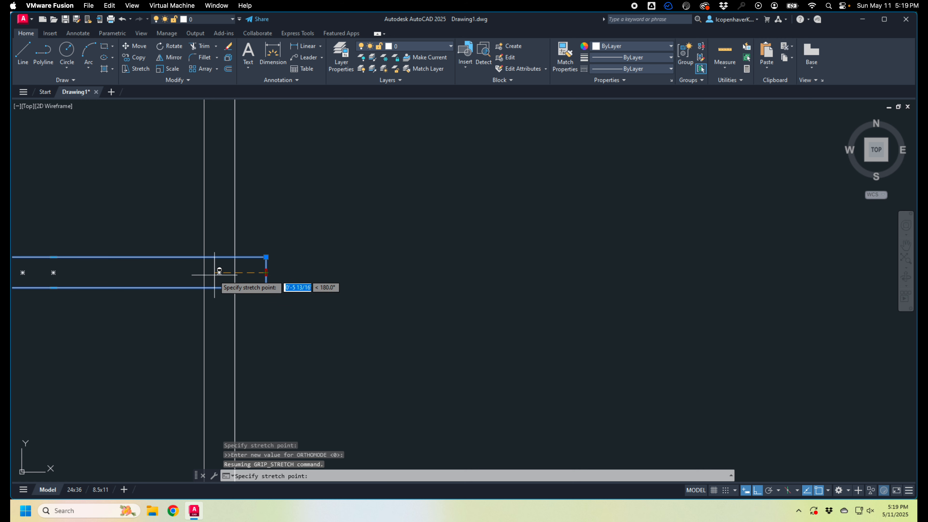
pyautogui.click(204, 272)
pyautogui.scroll(-5, 252, 338)
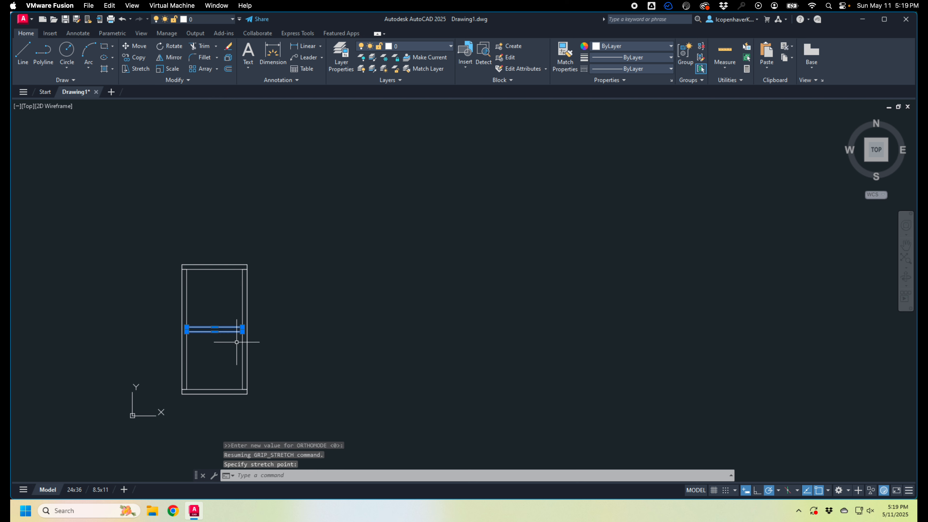
pyautogui.moveTo(244, 338); pyautogui.dragTo(288, 304, button='middle')
pyautogui.press('Escape')
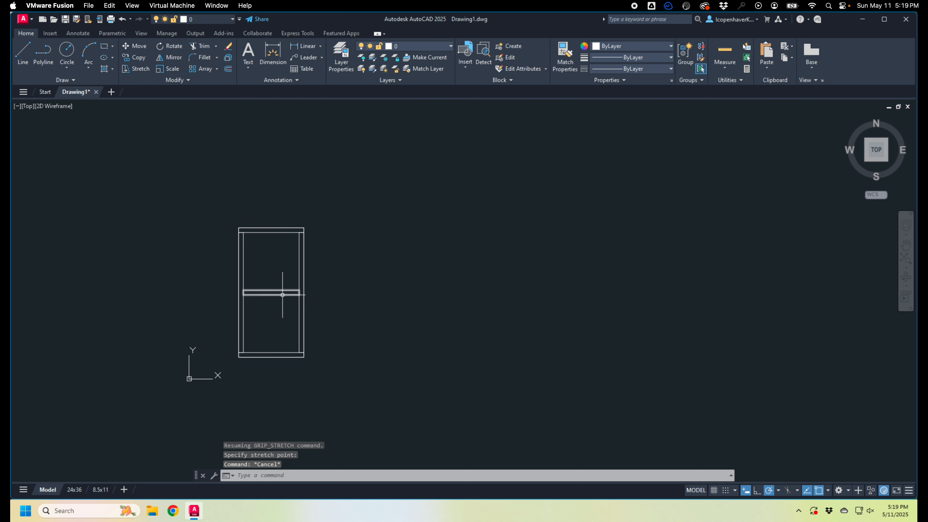
# Step: Copy the middle strip from its geometric center 24 inches straight up and 24 inches straight down
pyautogui.click(282, 295)
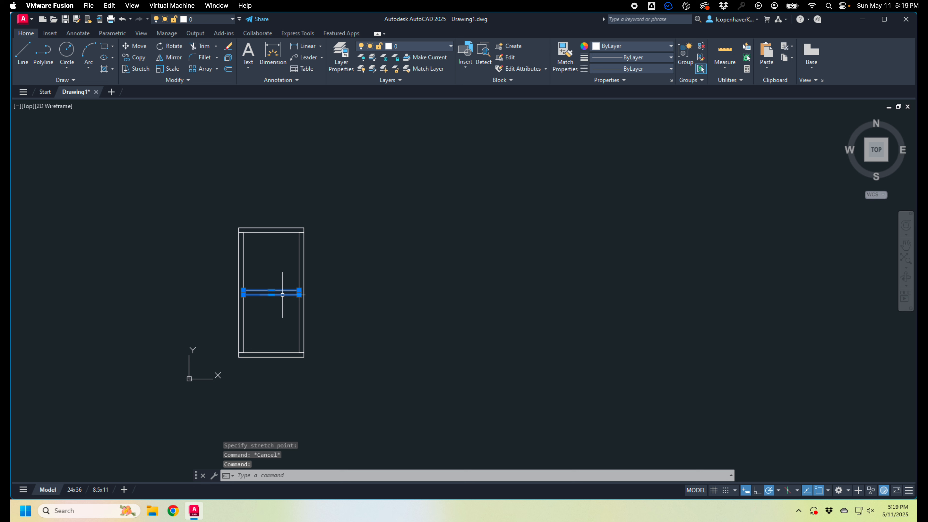
pyautogui.write('co')
pyautogui.press('Return')
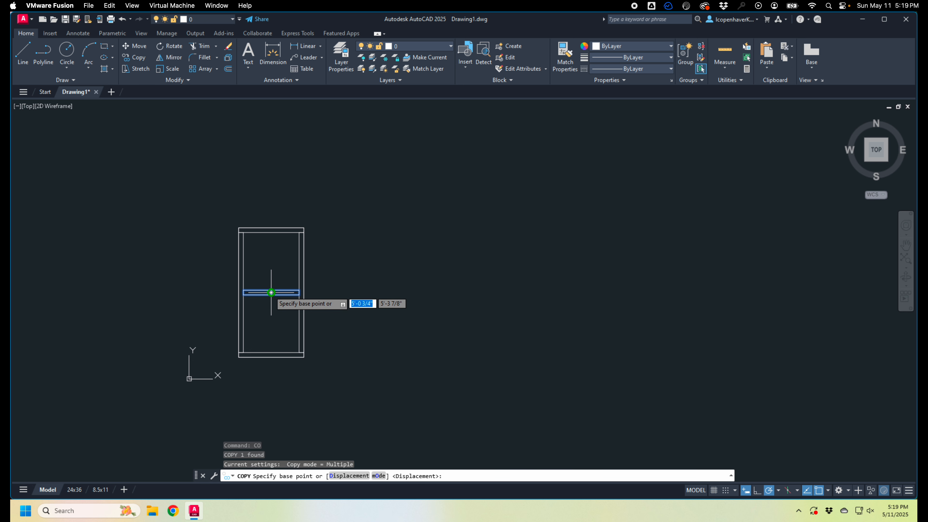
pyautogui.scroll(2, 271, 292)
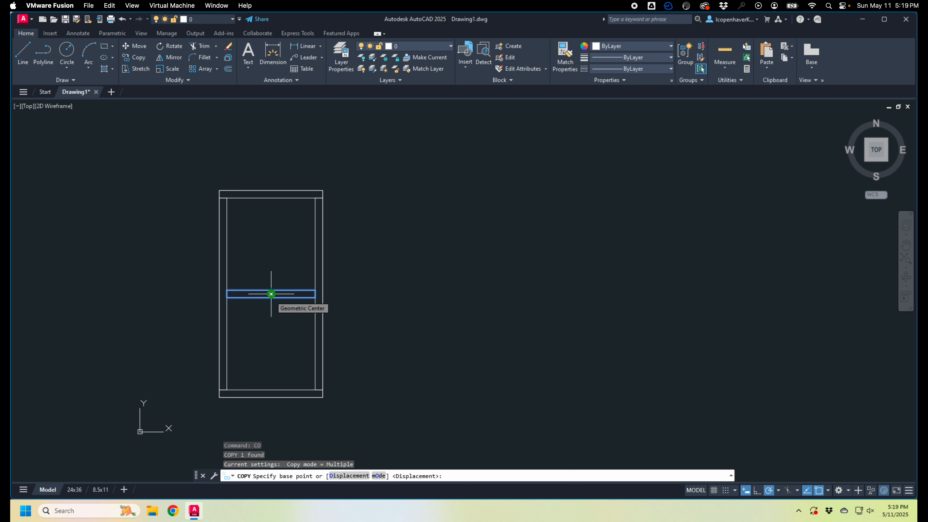
pyautogui.click(271, 294)
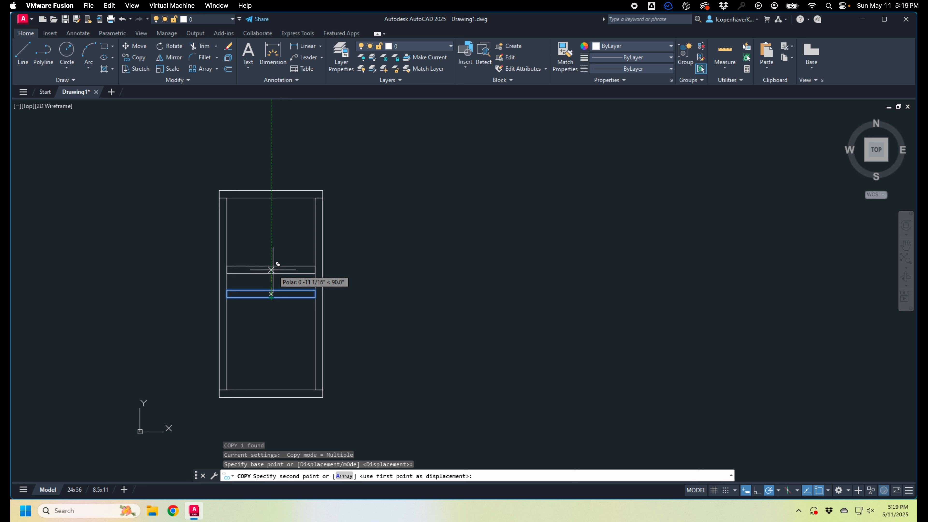
pyautogui.write('24')
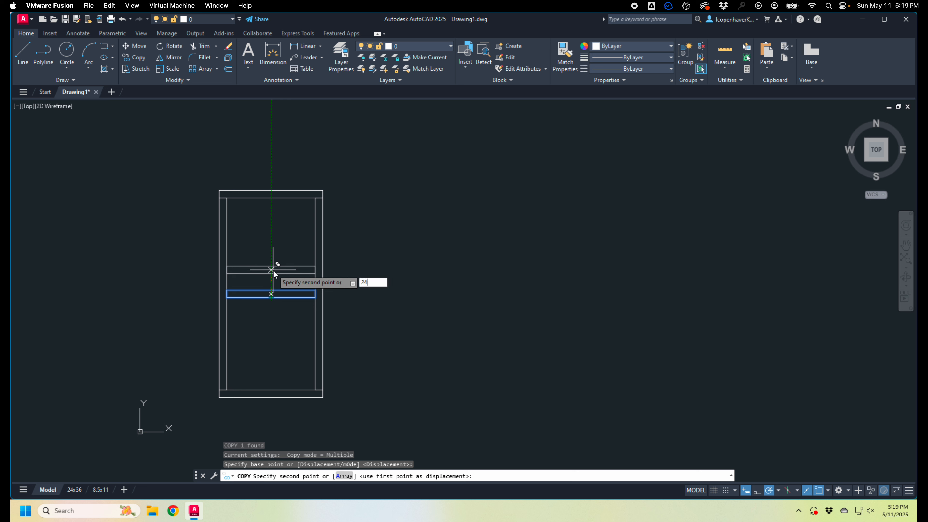
pyautogui.press('Return')
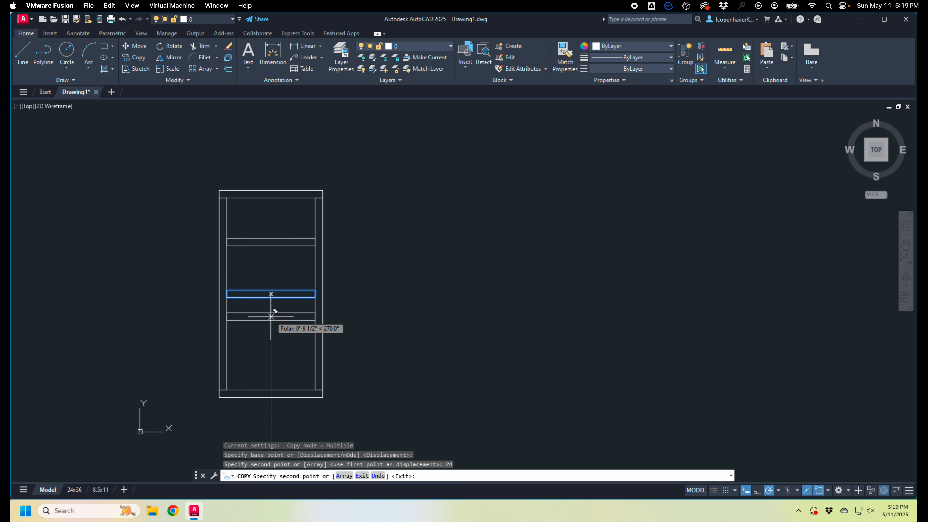
pyautogui.write('24')
pyautogui.press('Return')
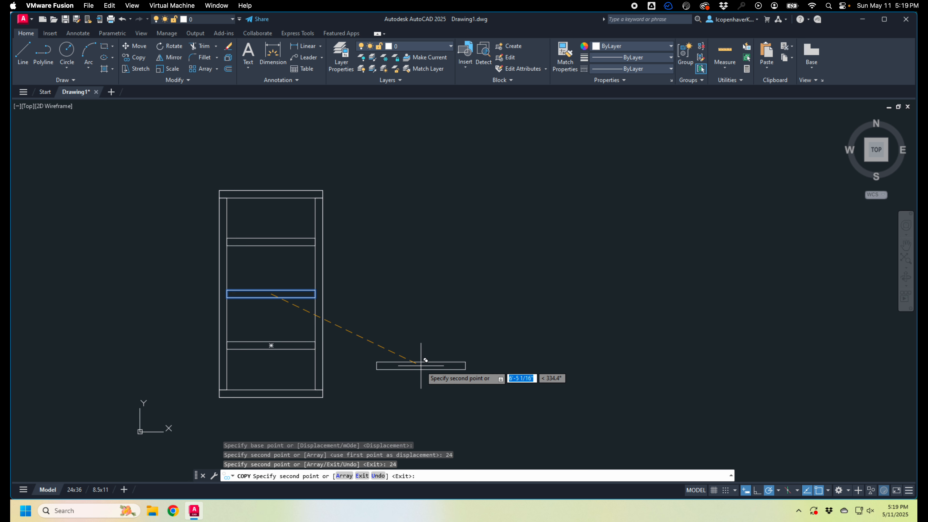
pyautogui.press('Escape')
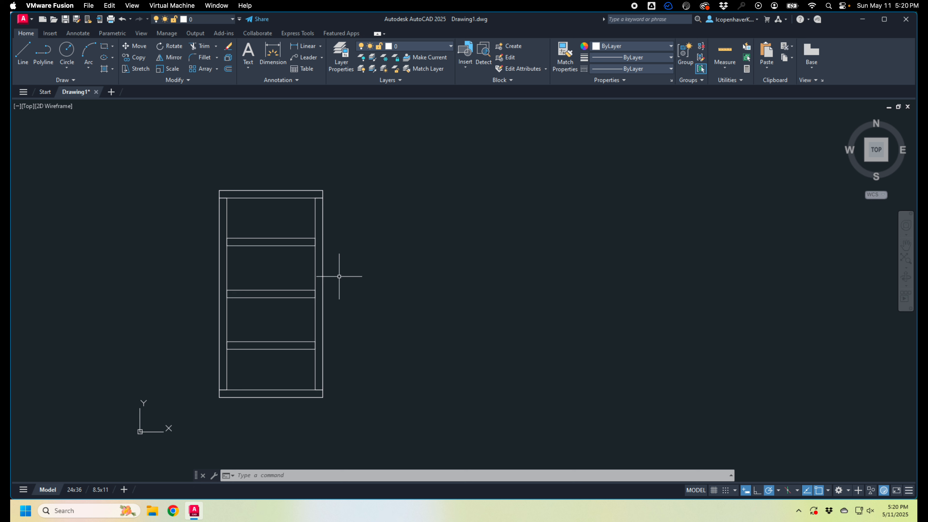
pyautogui.moveTo(339, 276); pyautogui.dragTo(255, 267, button='middle')
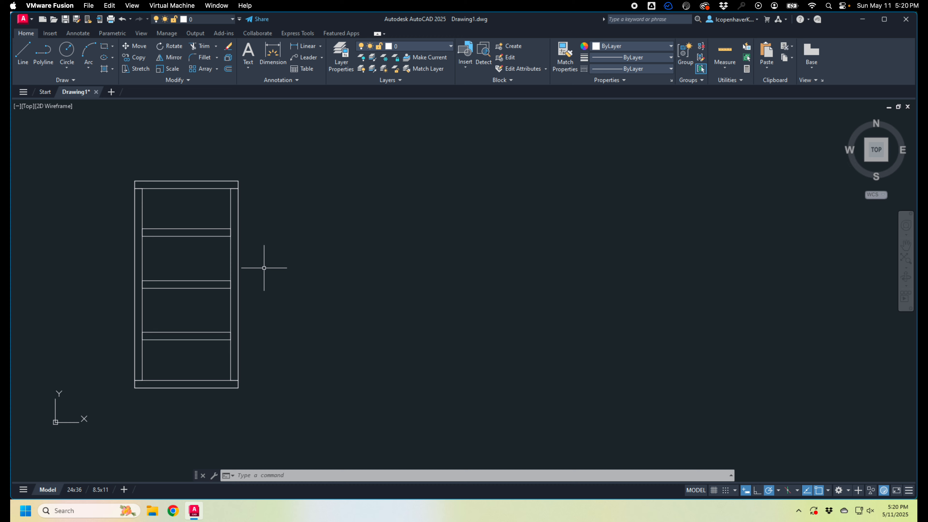